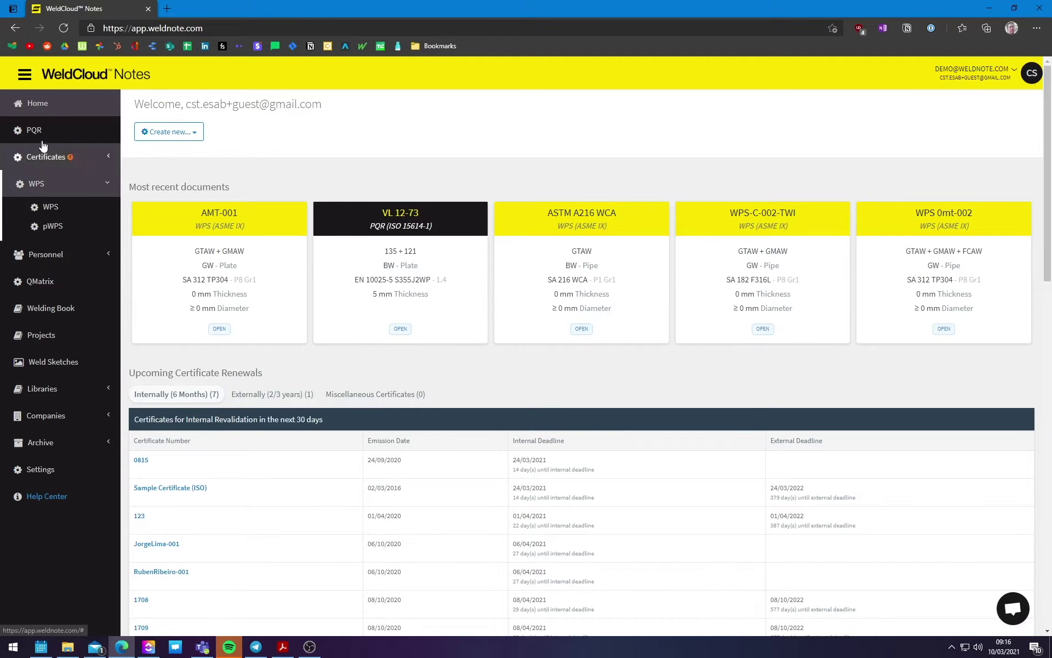
Step: Add a new preliminary WPS numbered pWPS-ESAB-XPANSE with standard ISO 15614-1
click(52, 230)
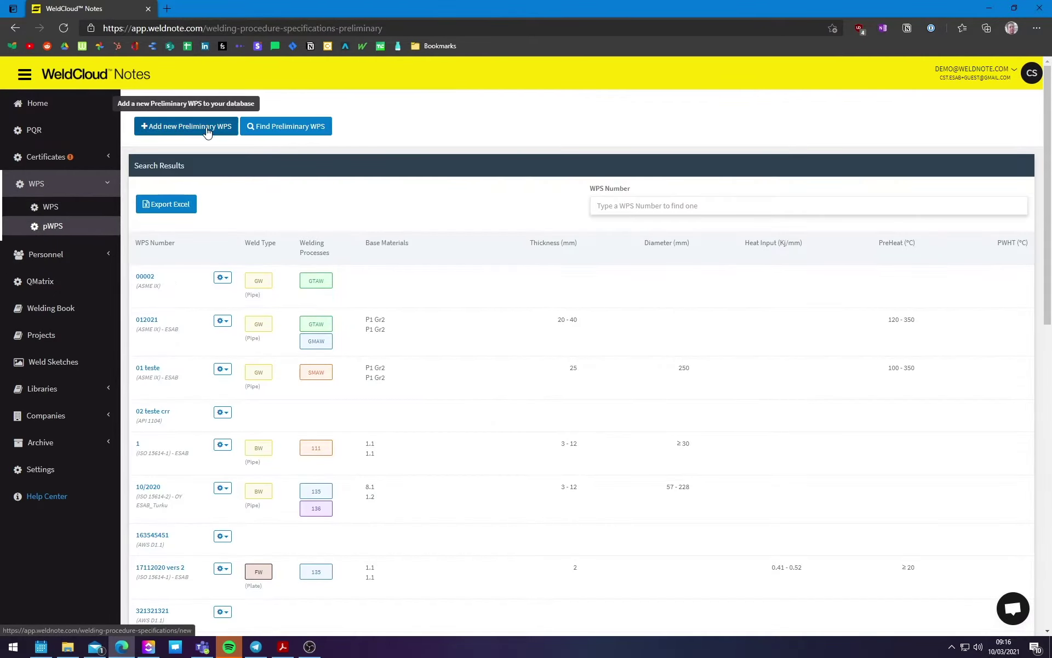
click(207, 130)
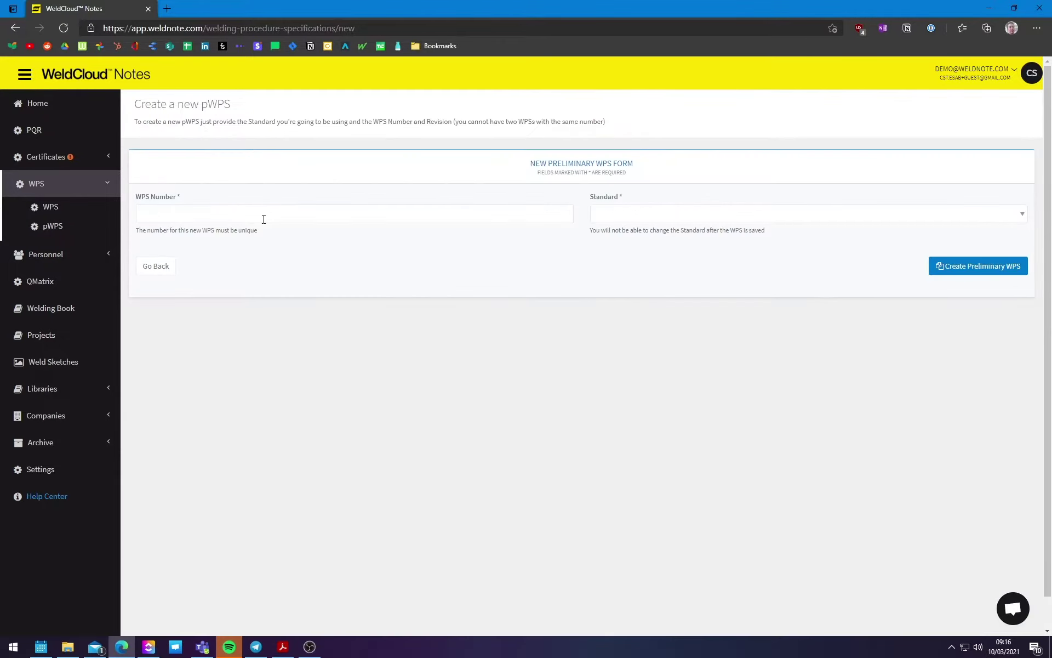
click(263, 219)
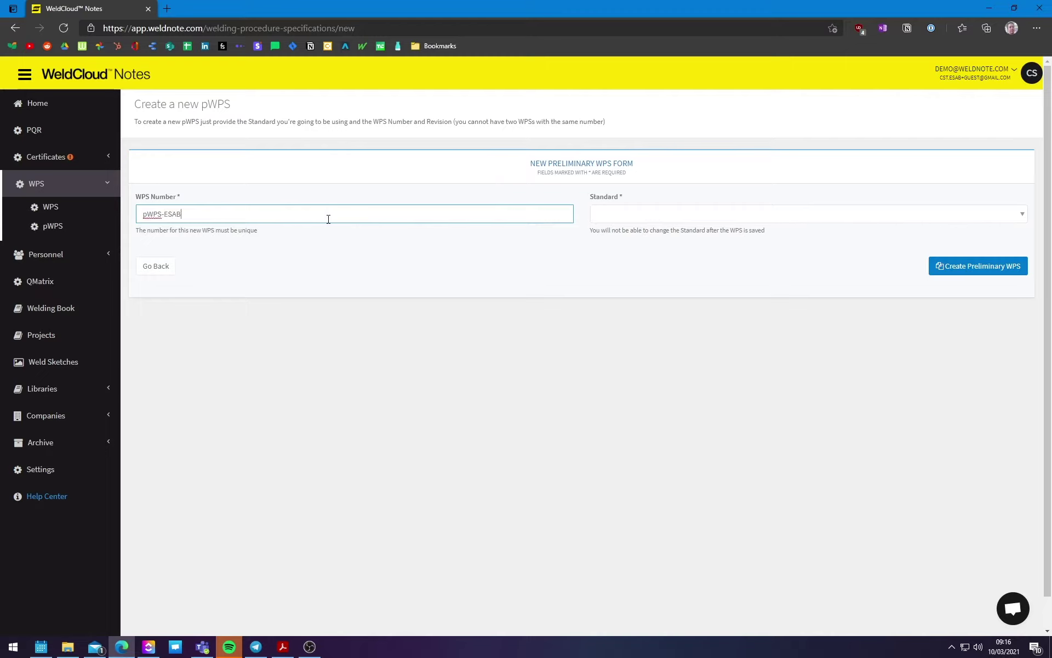
click(742, 221)
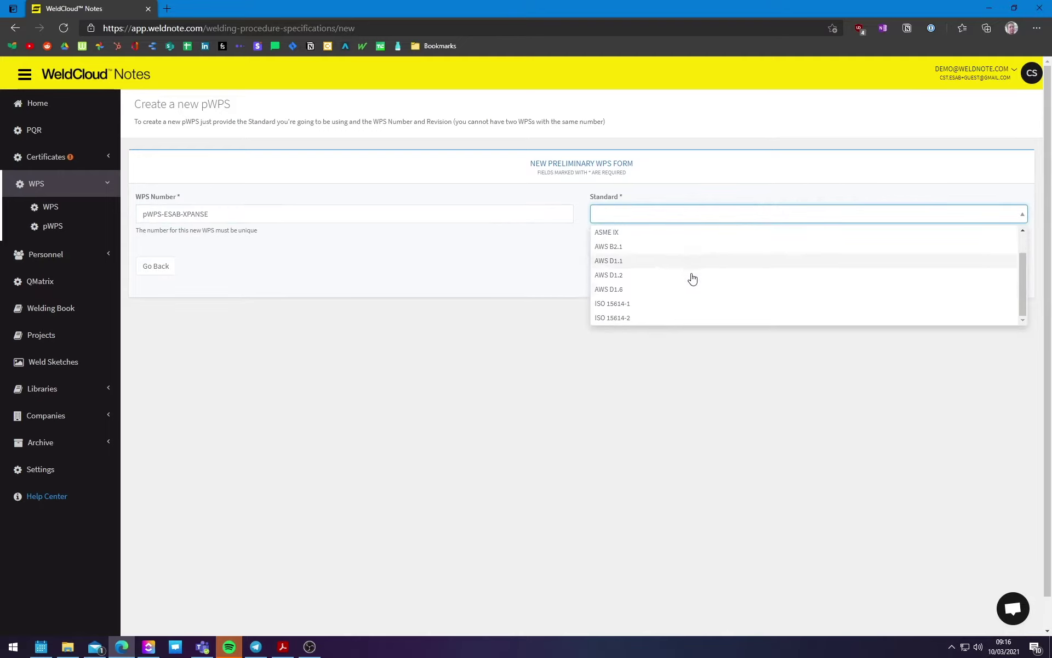
scroll(690, 278, down, 2)
click(647, 307)
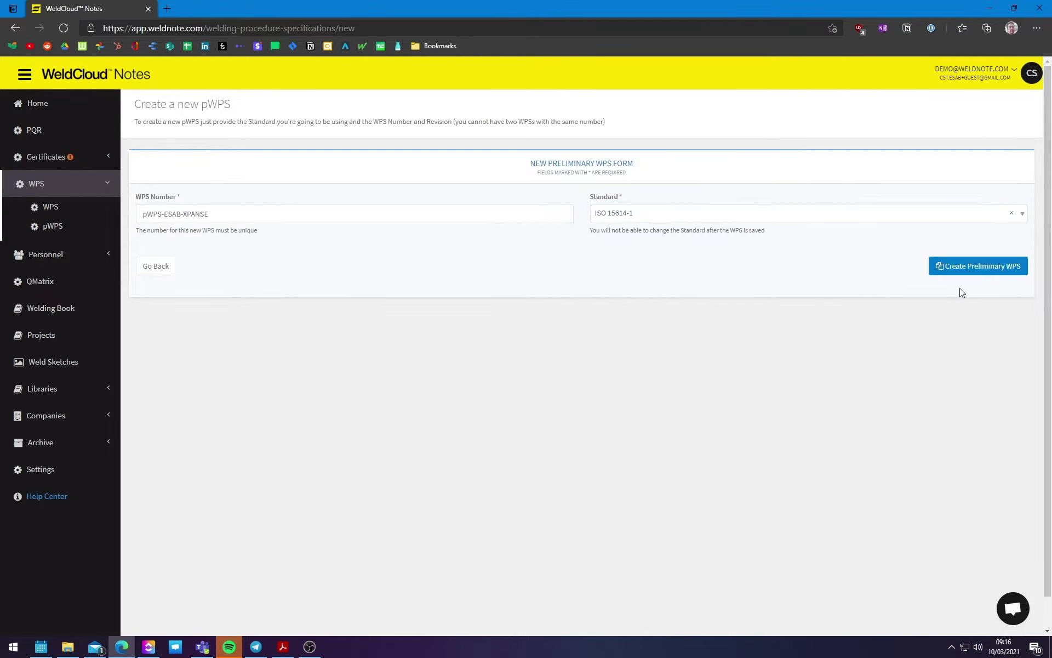
click(979, 274)
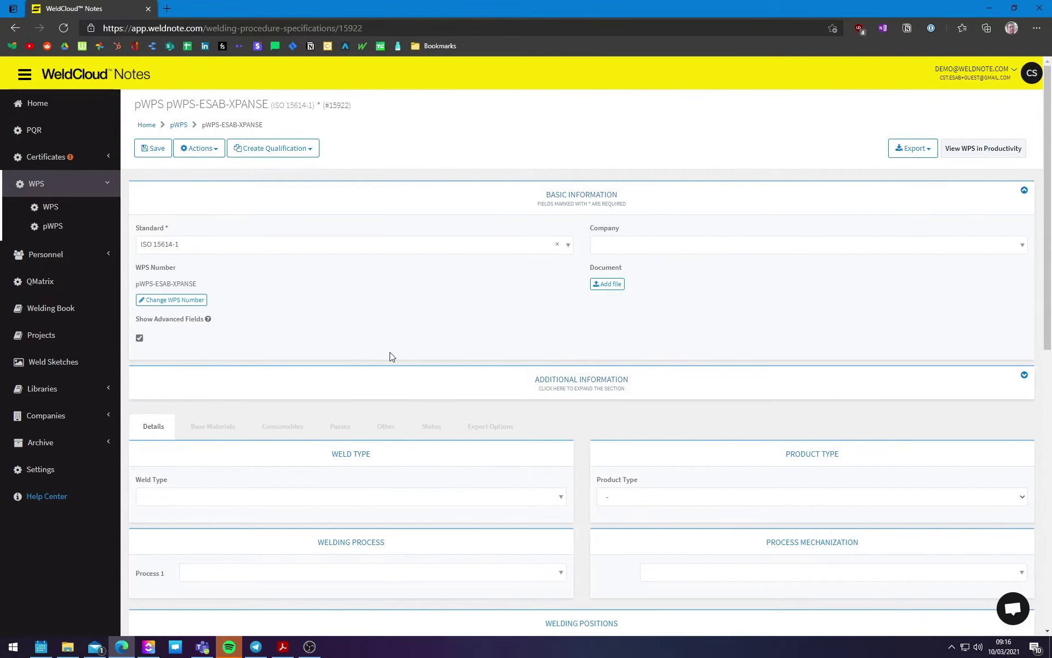
Step: Set weld type FW - Fillet Weld, product type Plate and joint type Corner Joint
scroll(390, 351, down, 3)
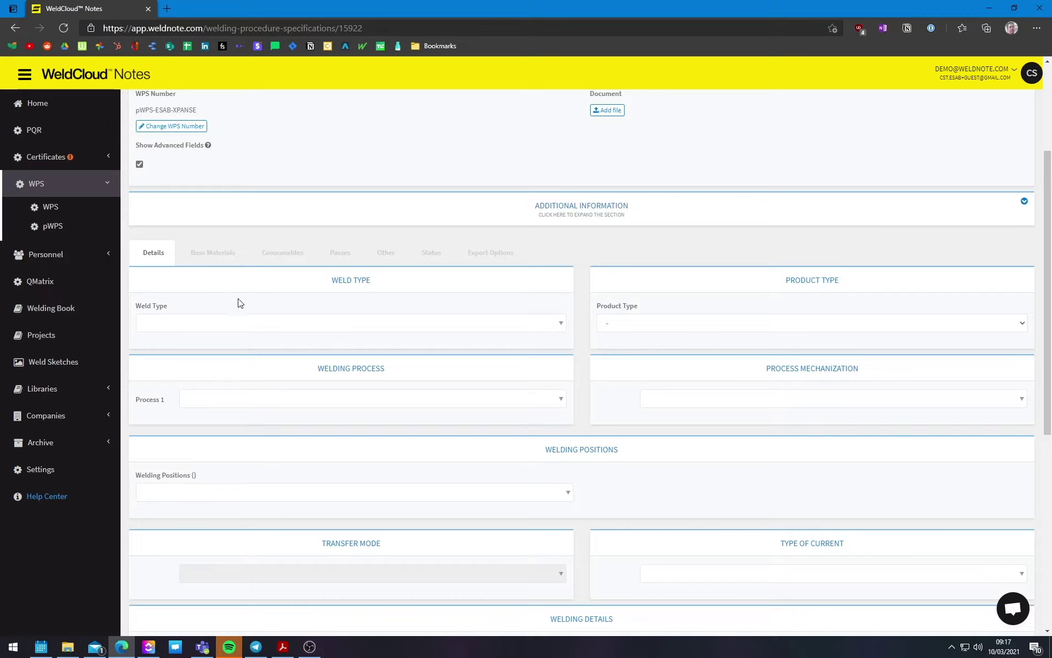
click(170, 323)
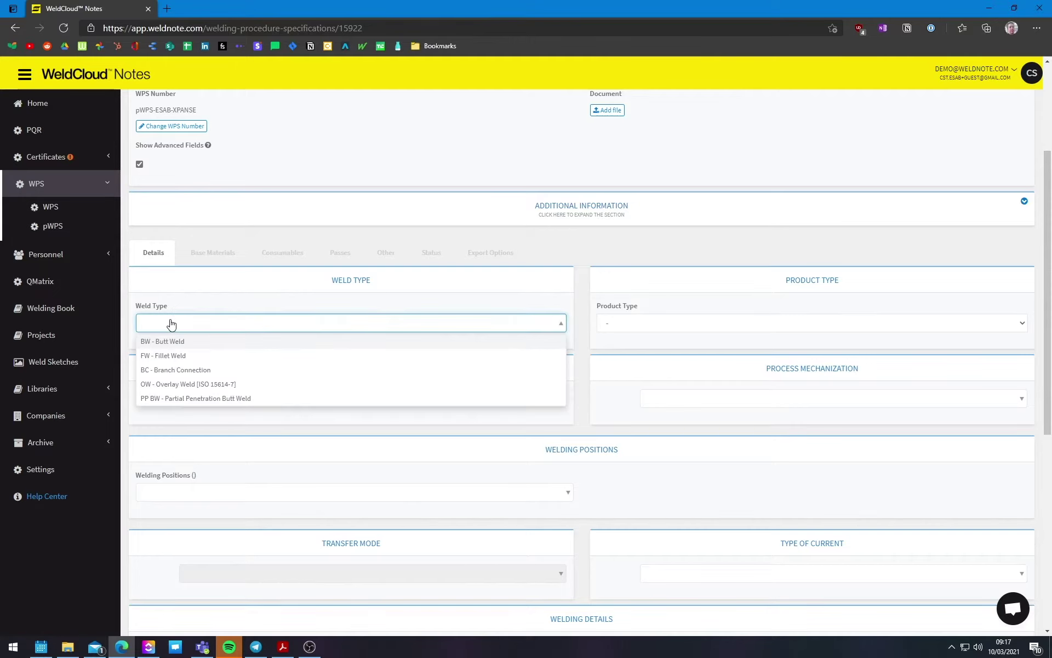
click(170, 356)
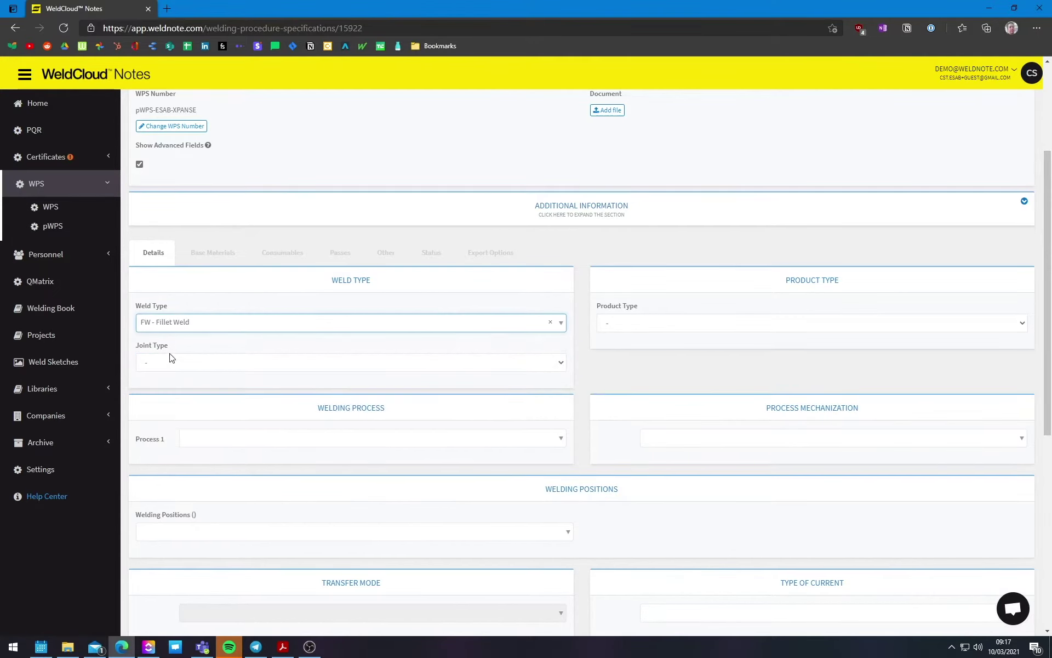
click(652, 325)
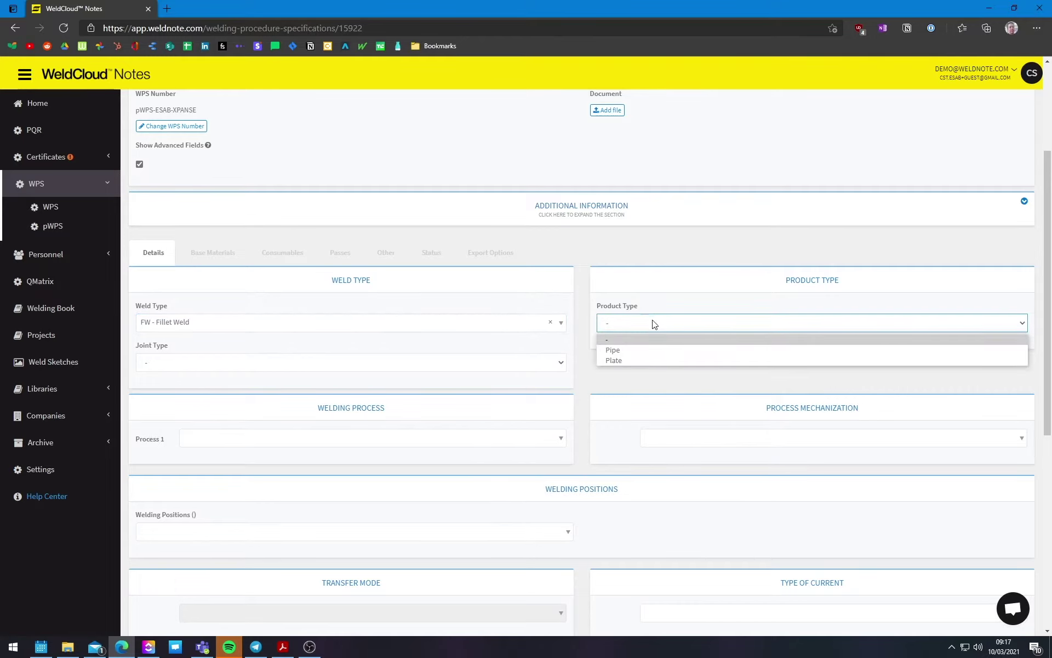
click(638, 365)
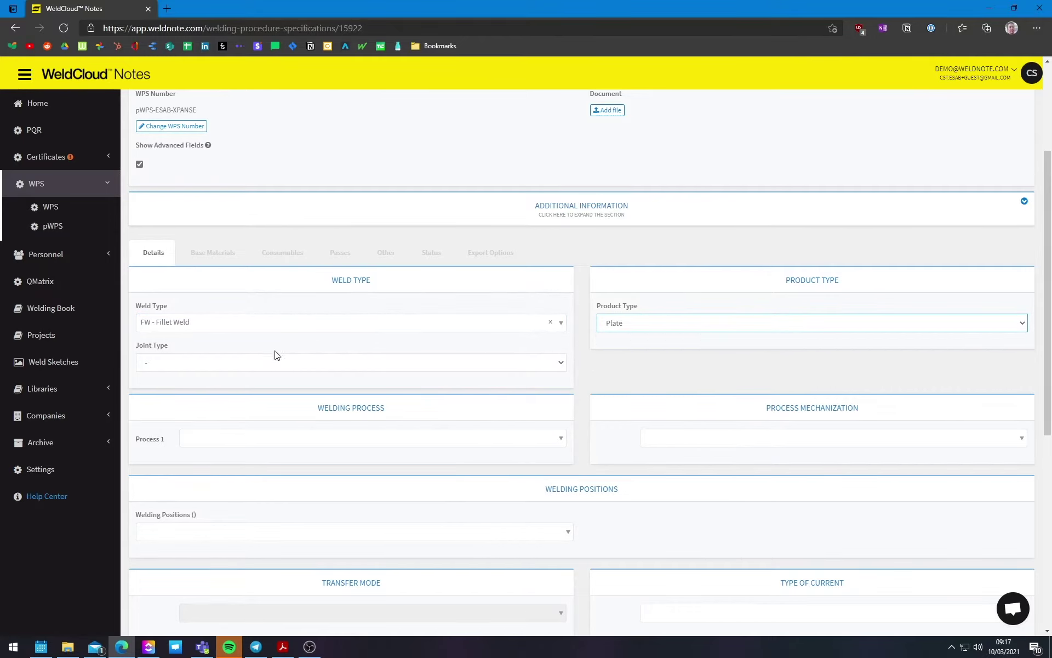
click(265, 363)
click(238, 388)
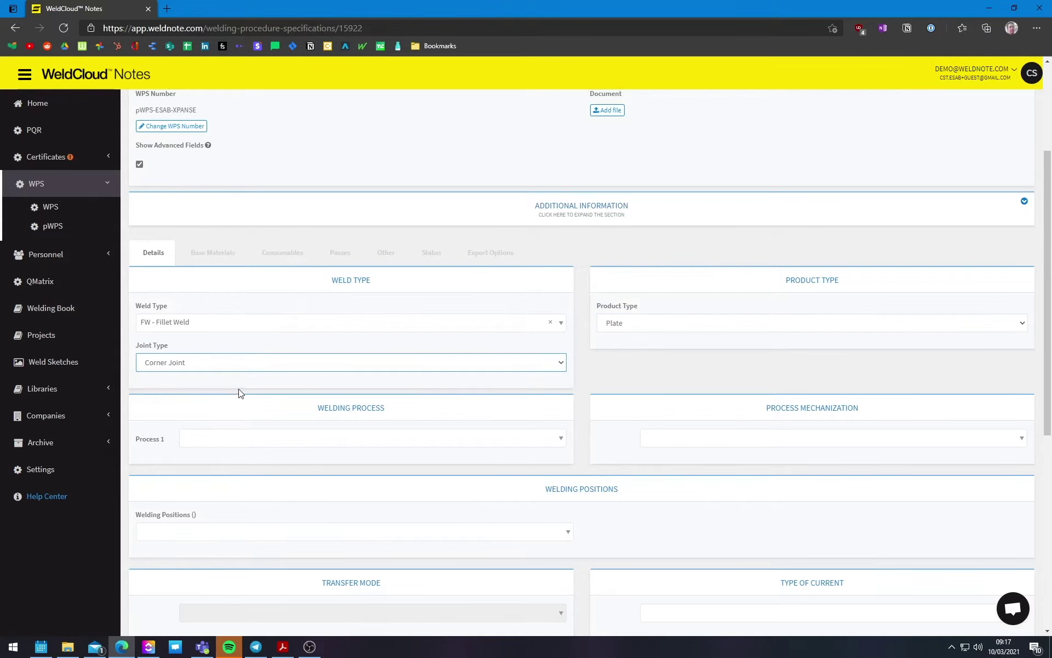
Step: Choose welding process 138 with Semi-automatic mechanization
scroll(241, 387, down, 2)
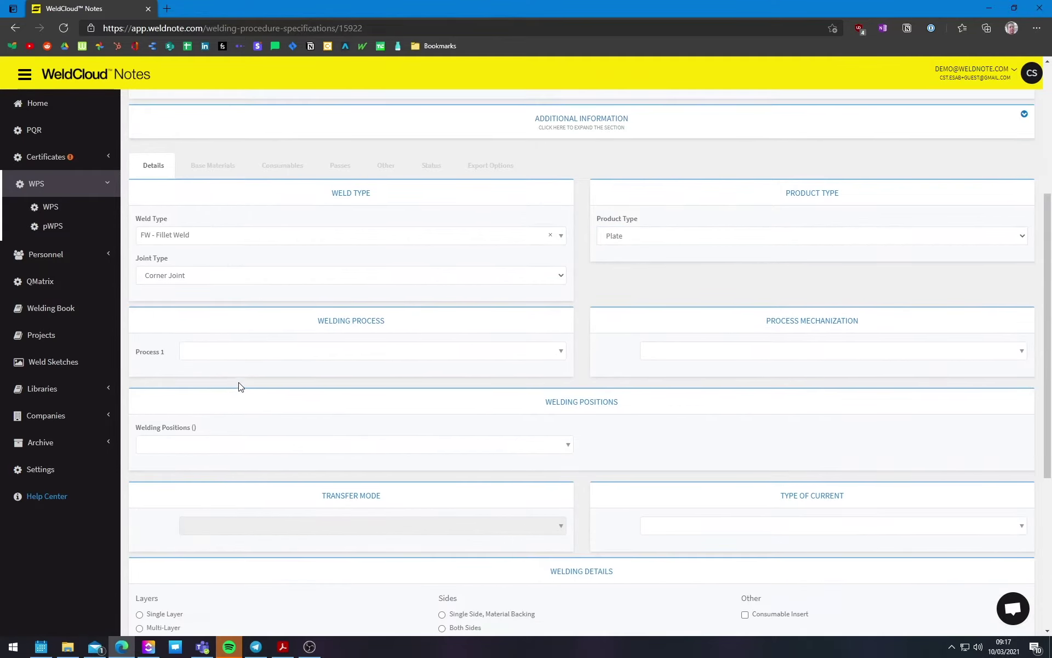
click(224, 355)
scroll(264, 448, down, 3)
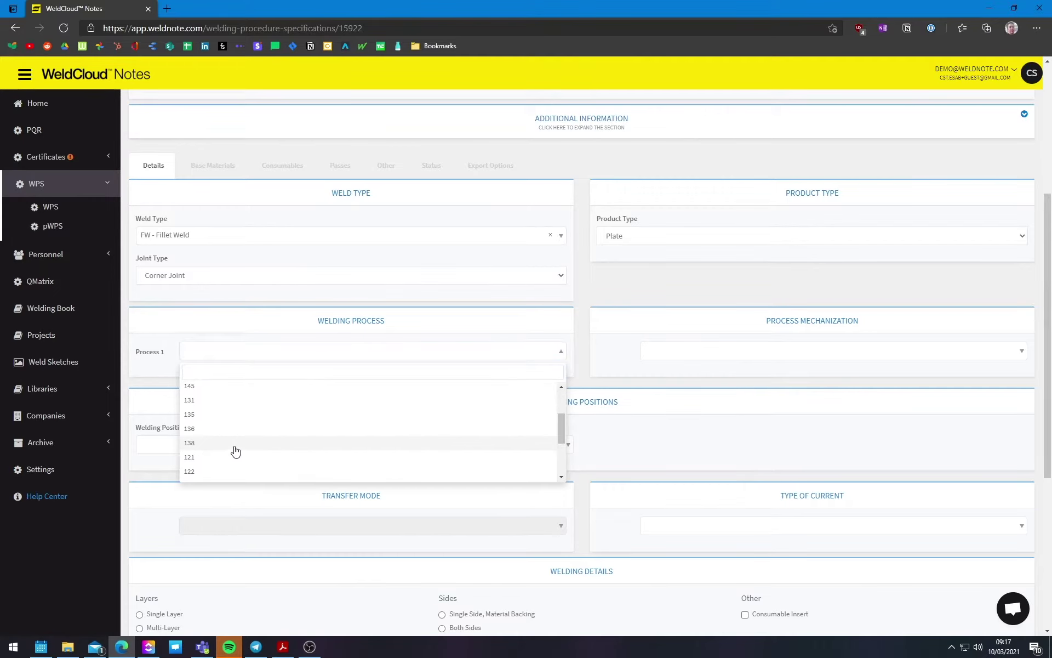
click(236, 444)
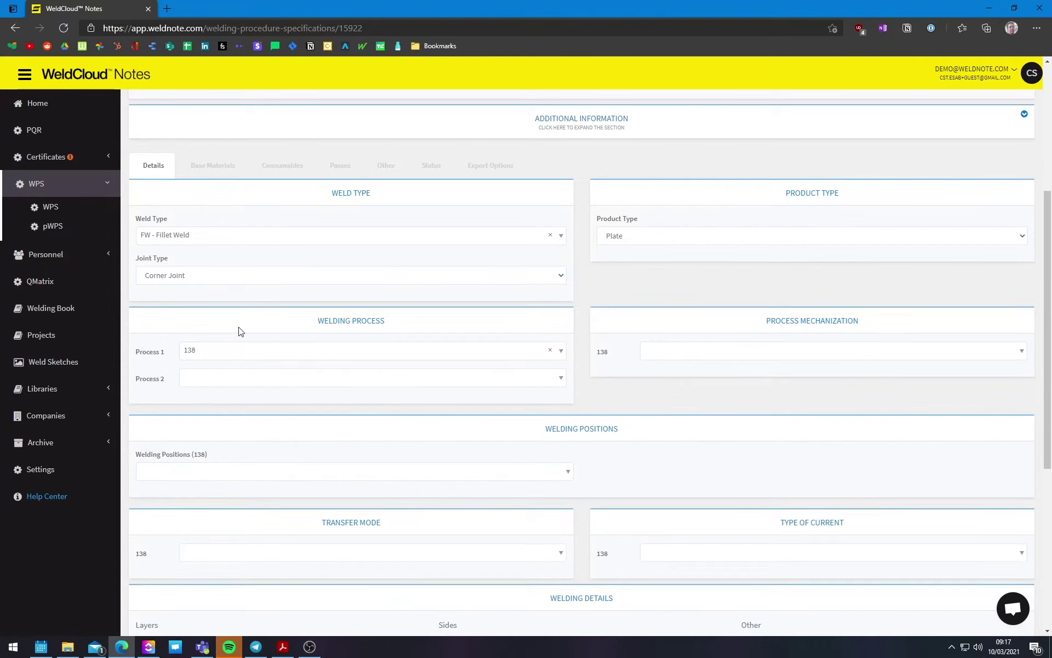
click(661, 349)
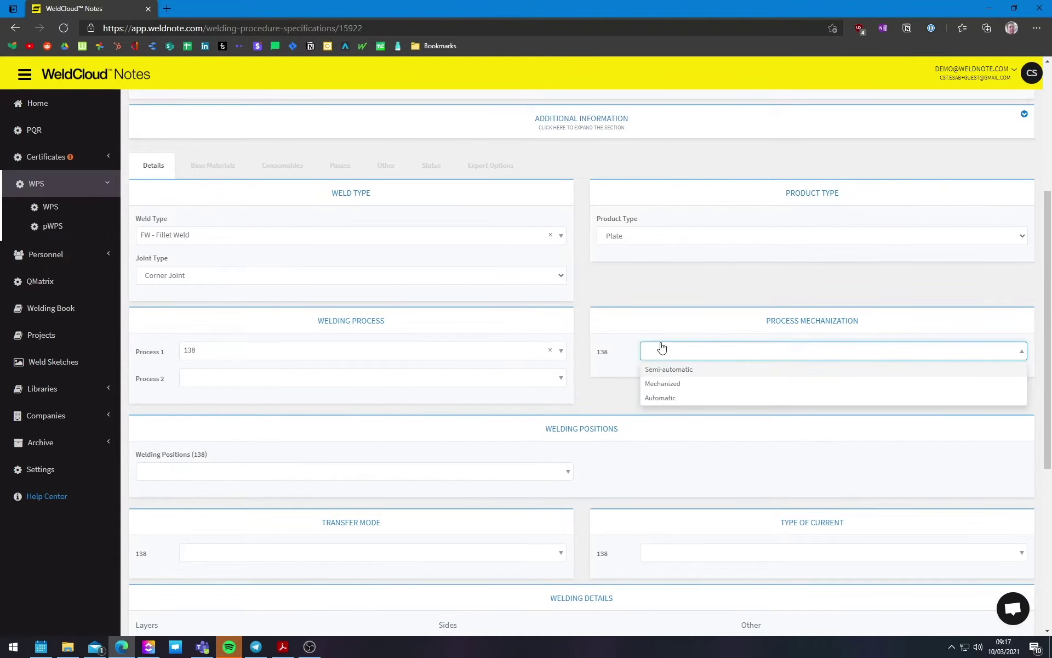
click(672, 370)
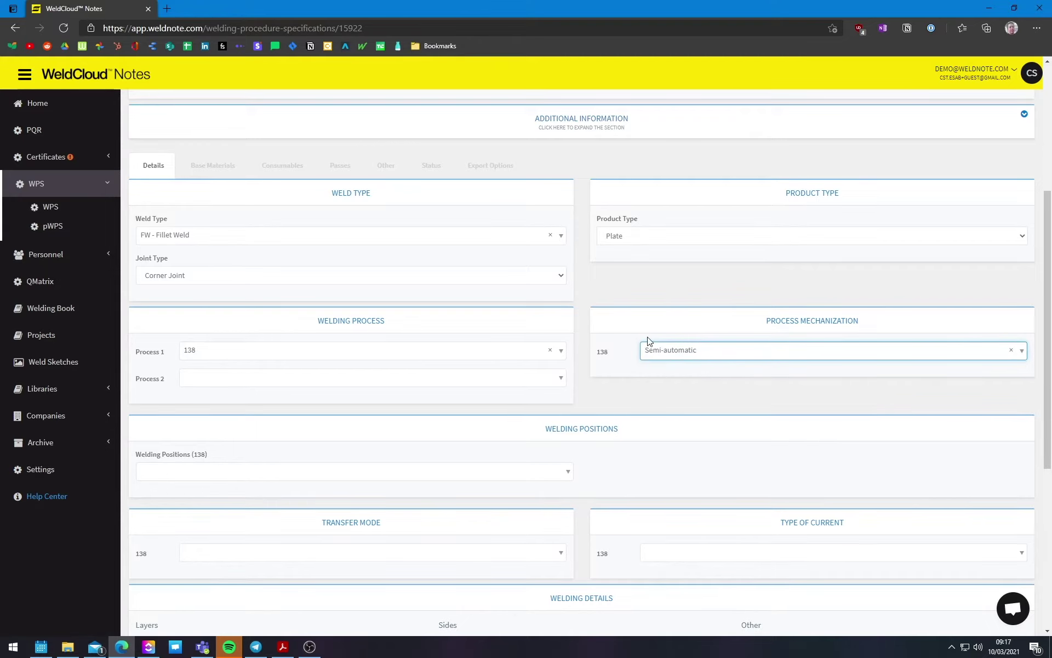
double_click(815, 320)
drag(814, 319, 786, 324)
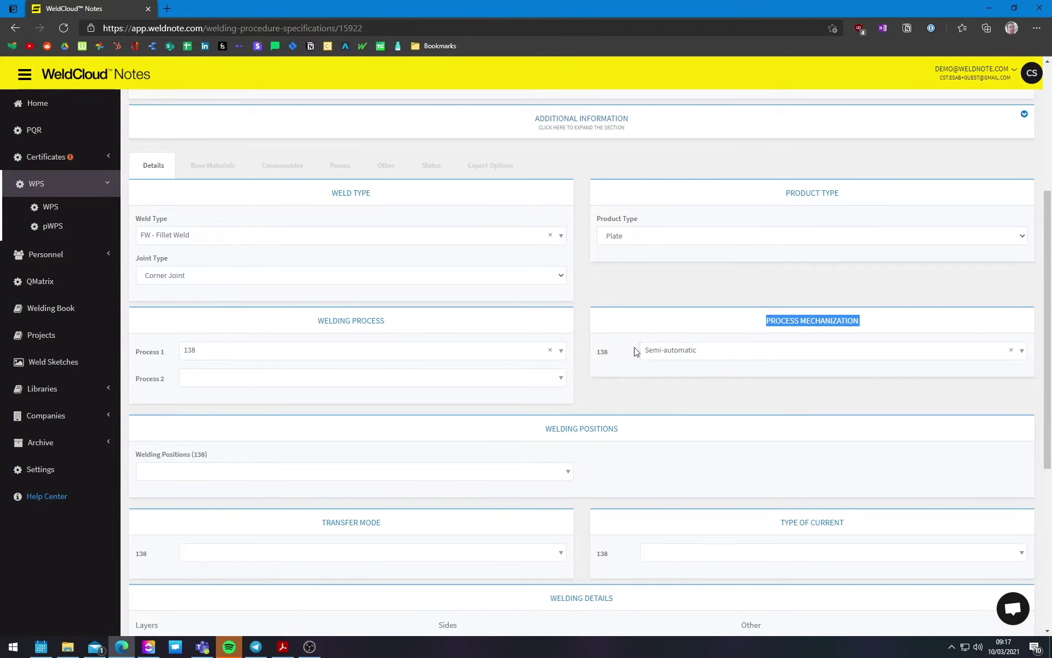
click(614, 341)
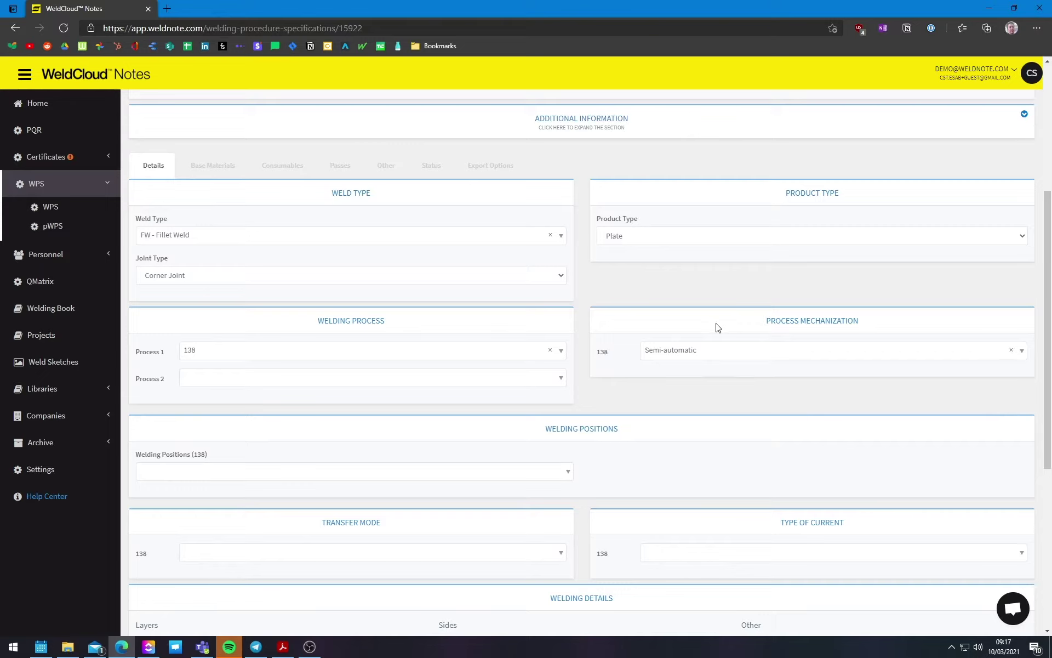
Step: Add PB as the welding position
scroll(257, 427, down, 2)
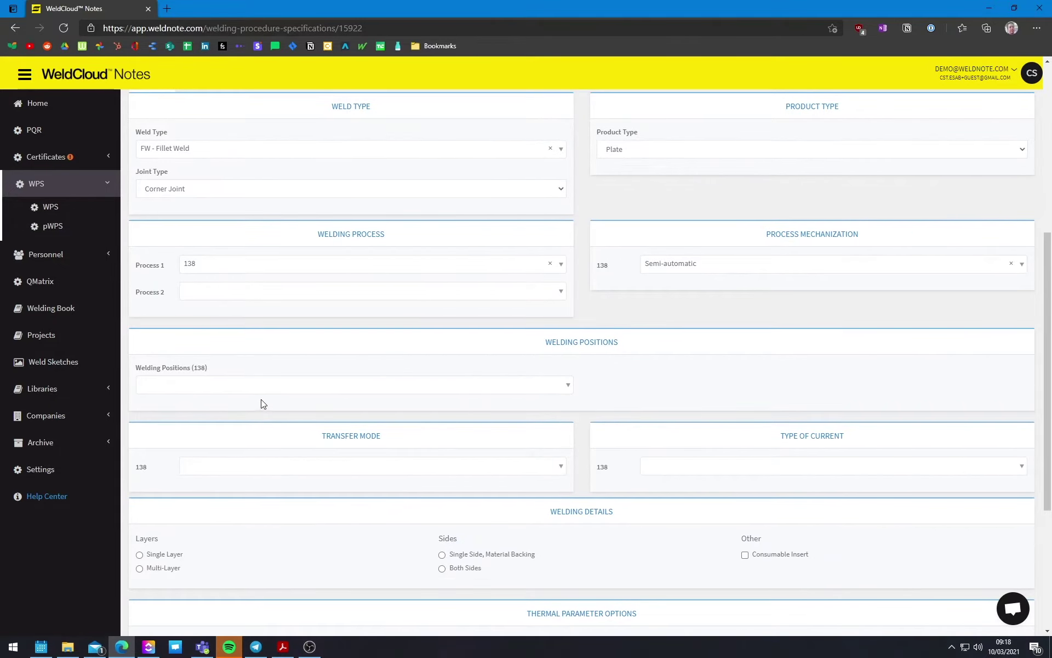
click(242, 390)
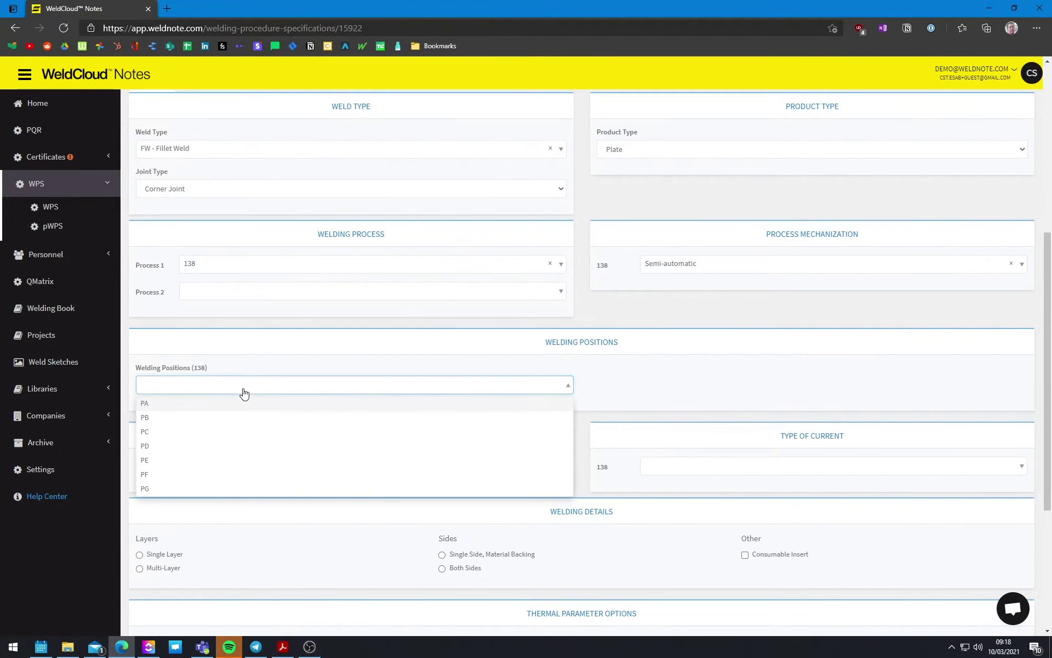
click(185, 421)
drag(141, 367, 207, 368)
double_click(187, 368)
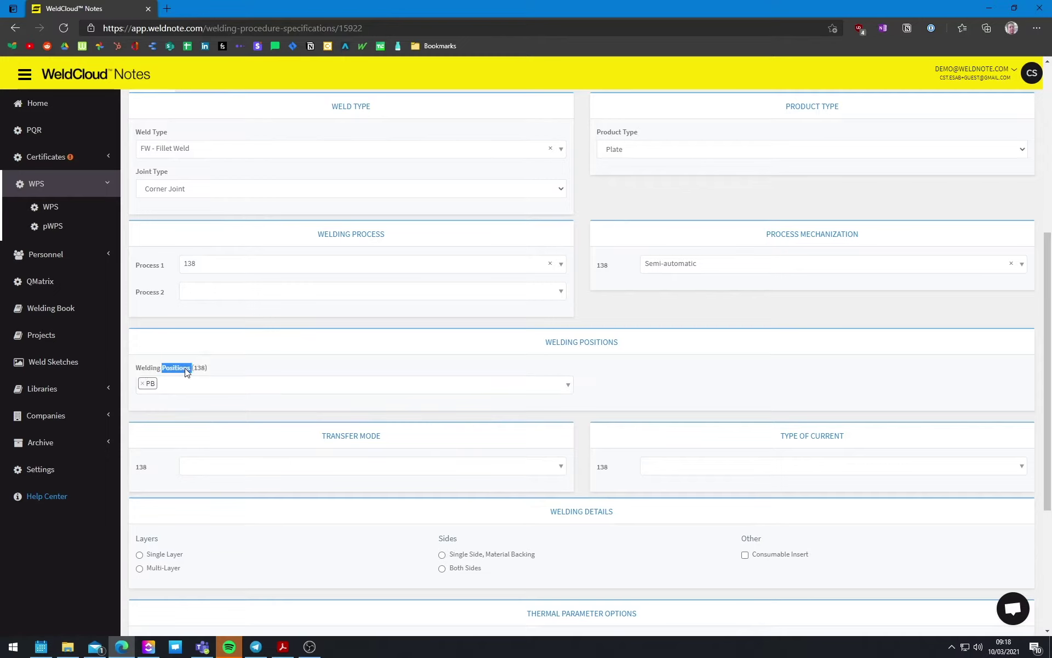
triple_click(188, 368)
click(198, 369)
double_click(201, 368)
click(213, 370)
Step: Set the transfer mode to Spray
scroll(160, 361, down, 3)
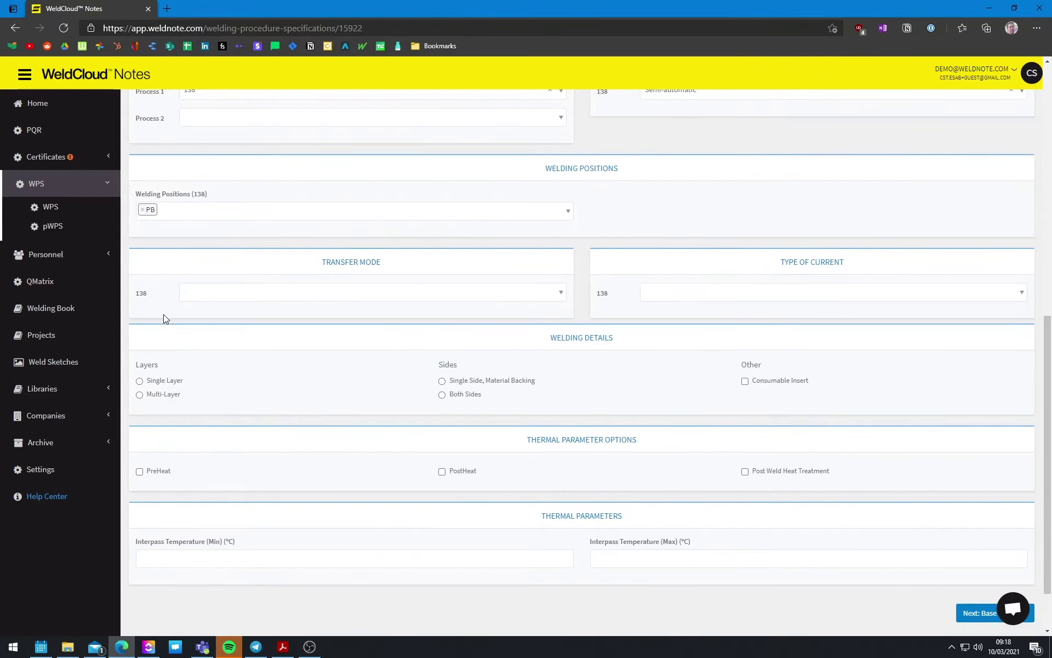
click(233, 295)
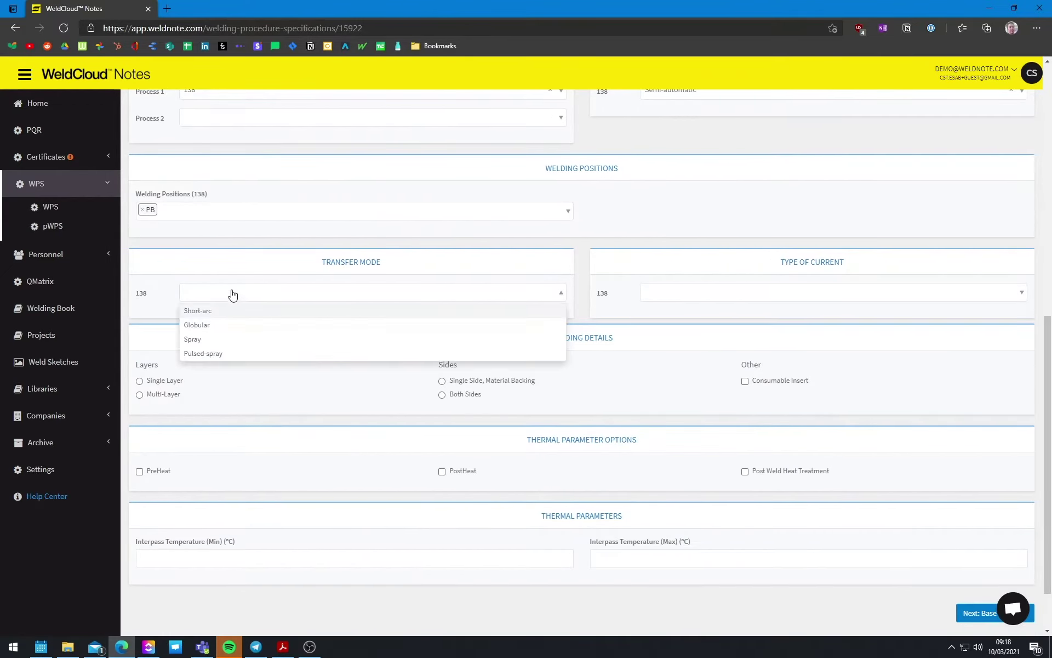
click(231, 341)
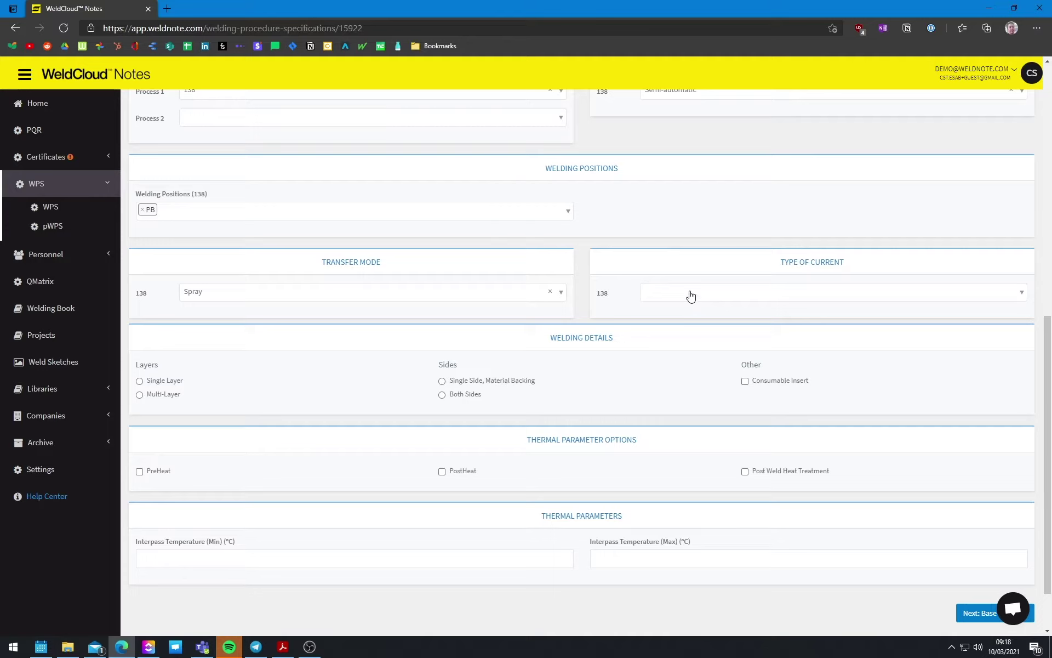
double_click(782, 263)
click(728, 265)
Step: Set DC+ current, multi-layer single-side welding with material backing, and enable preheat
click(661, 296)
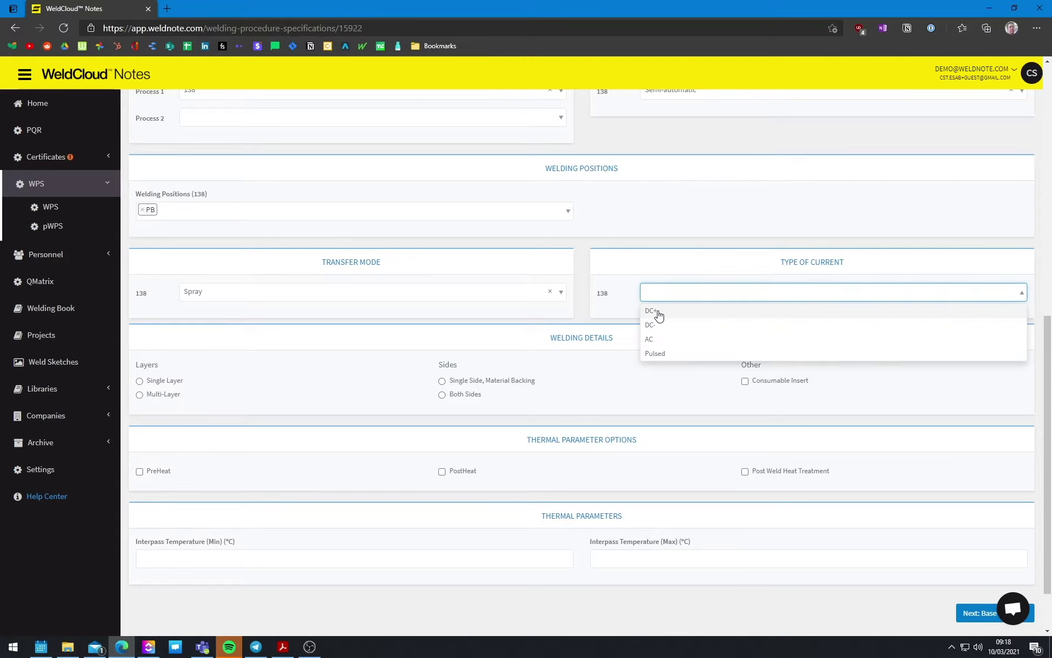
click(659, 313)
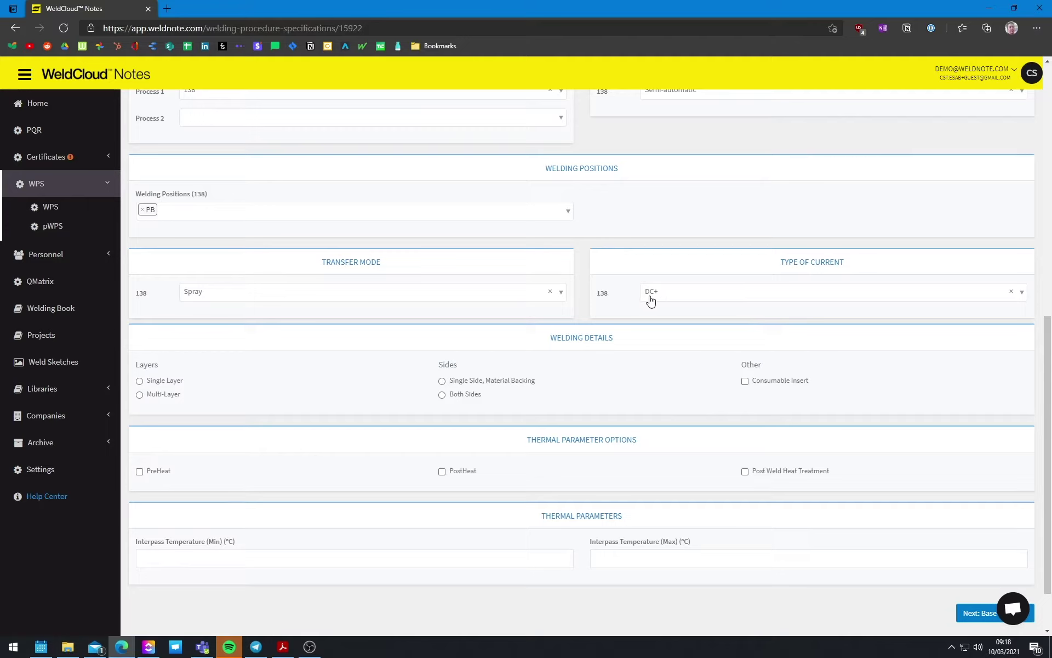
double_click(601, 294)
click(614, 295)
double_click(602, 295)
click(612, 302)
scroll(139, 328, down, 2)
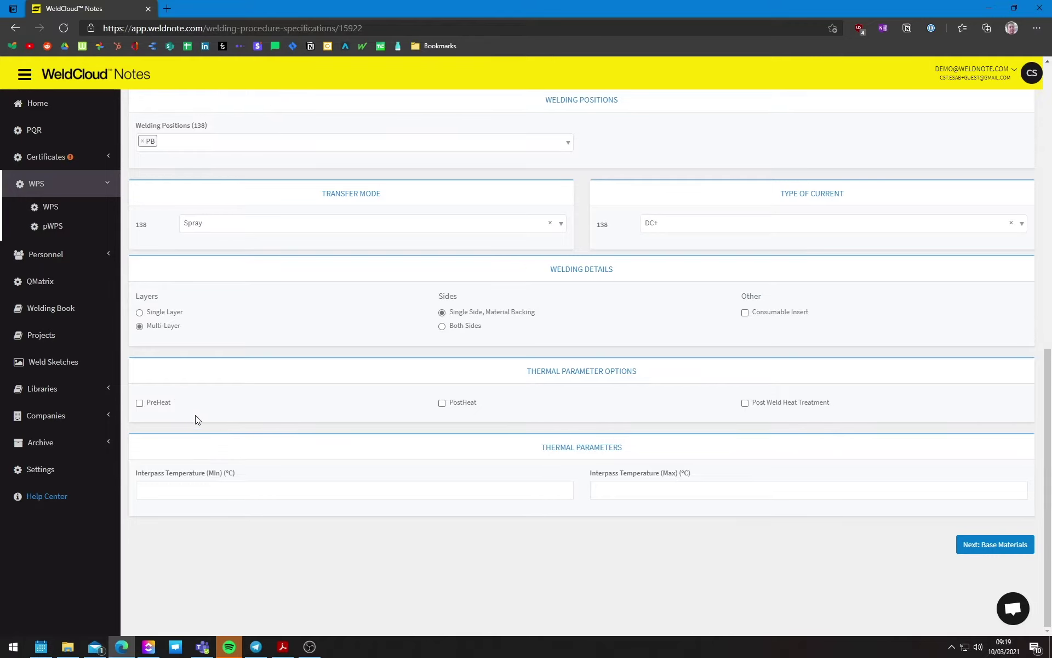
click(195, 415)
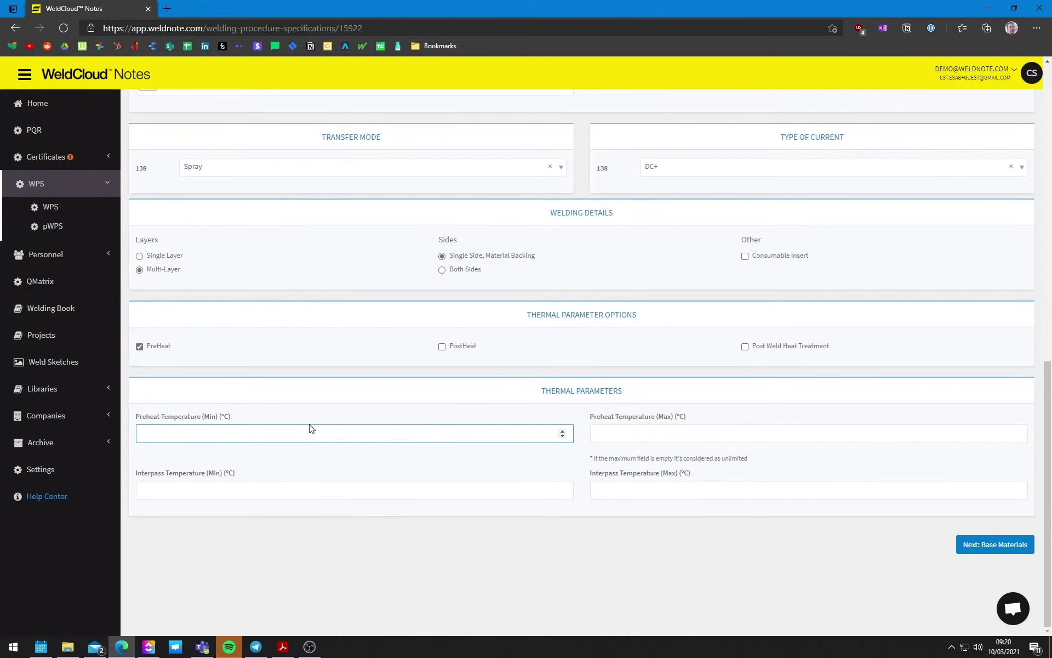
Step: Enter a preheat temperature range of 150 to 150 °C
text(0)
key(Tab)
text(1)
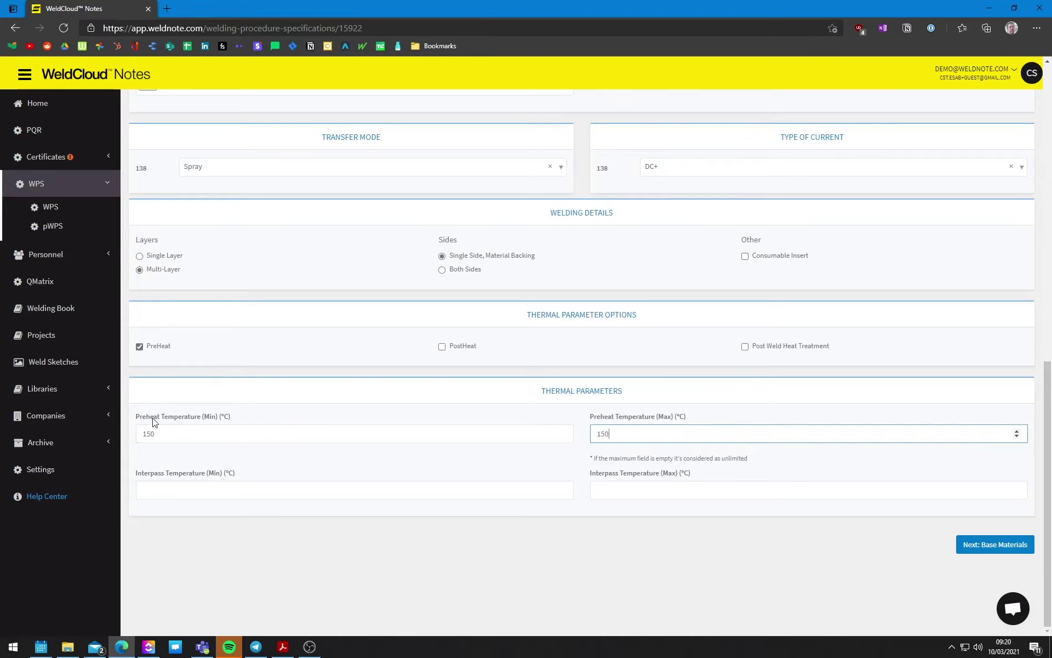
click(143, 435)
click(621, 433)
double_click(619, 432)
Step: Enter interpass temperatures of 150 to 200 °C and save the details
click(379, 490)
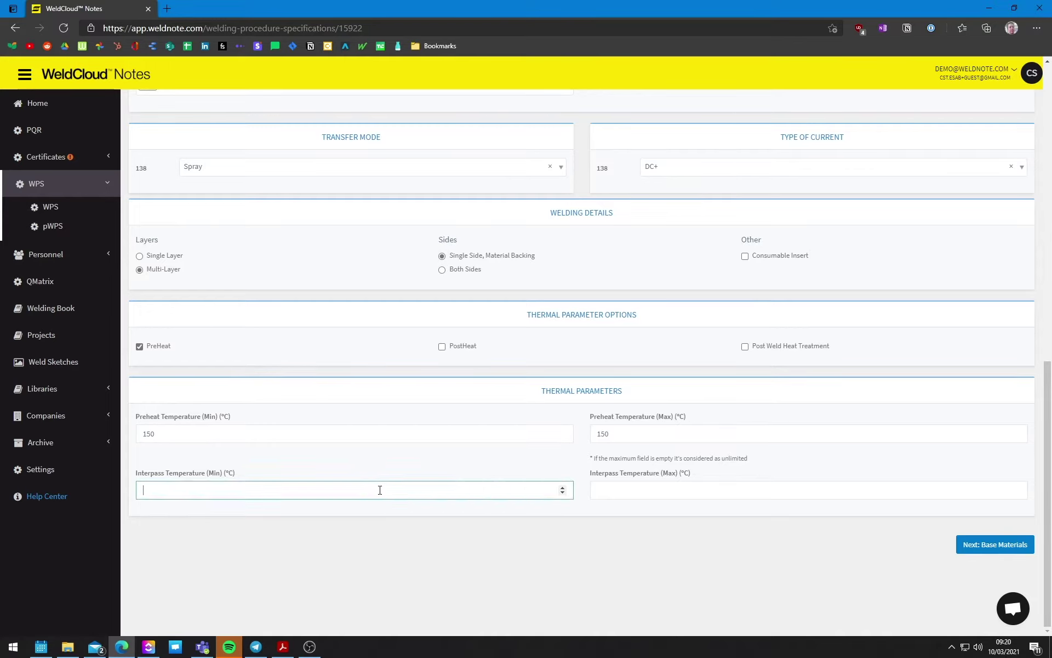
key(Tab)
text(200)
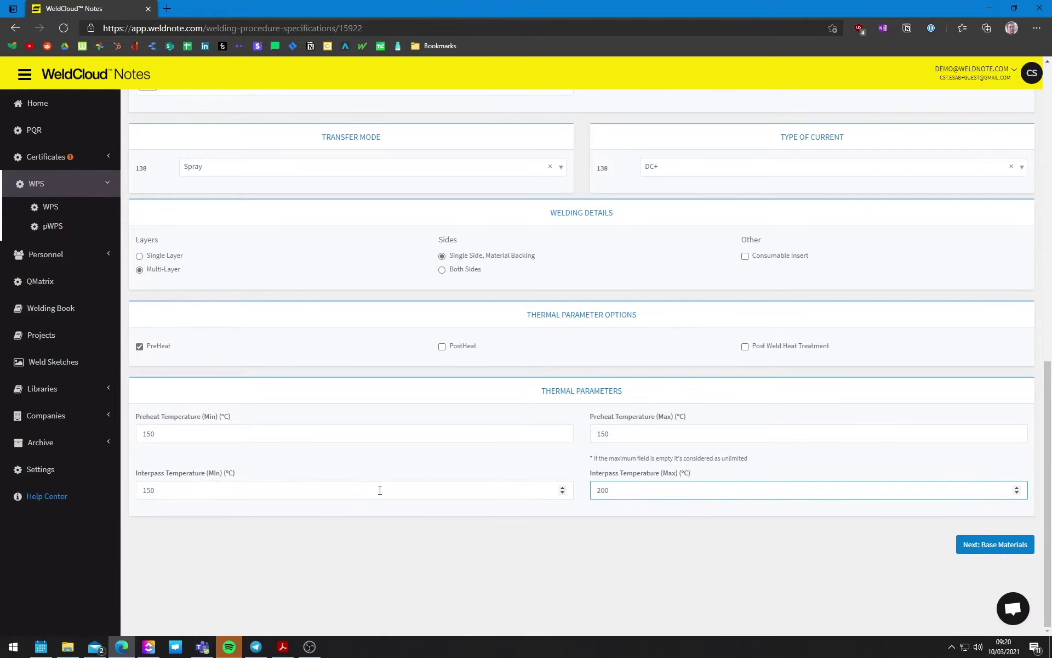
click(982, 549)
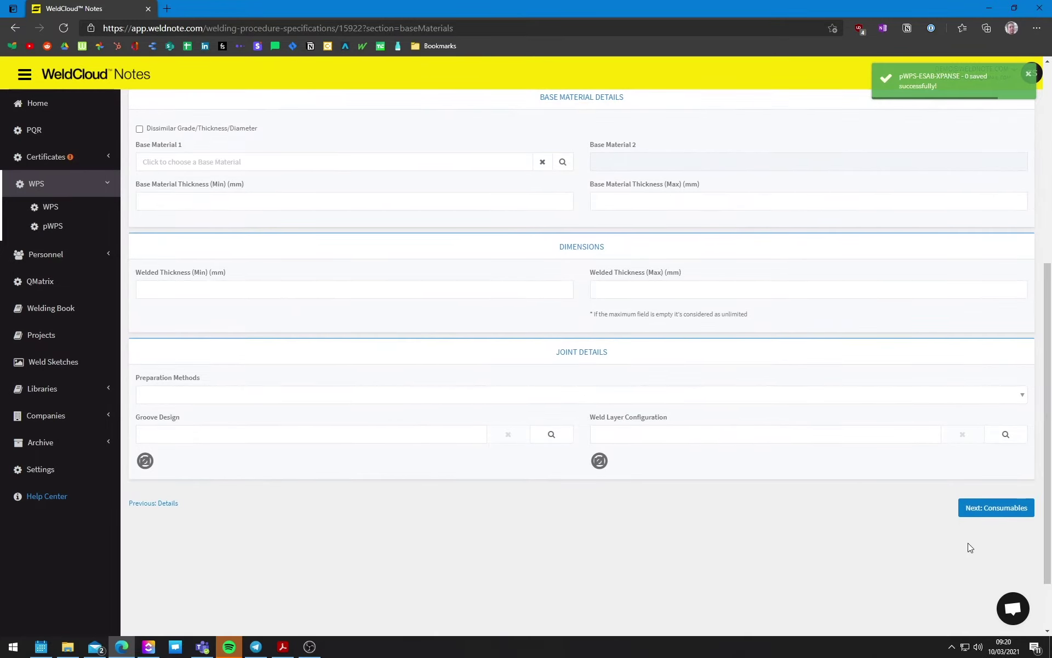
Step: Filter the base material list by S355J2 and choose EN 10025-2 S355J2
click(273, 336)
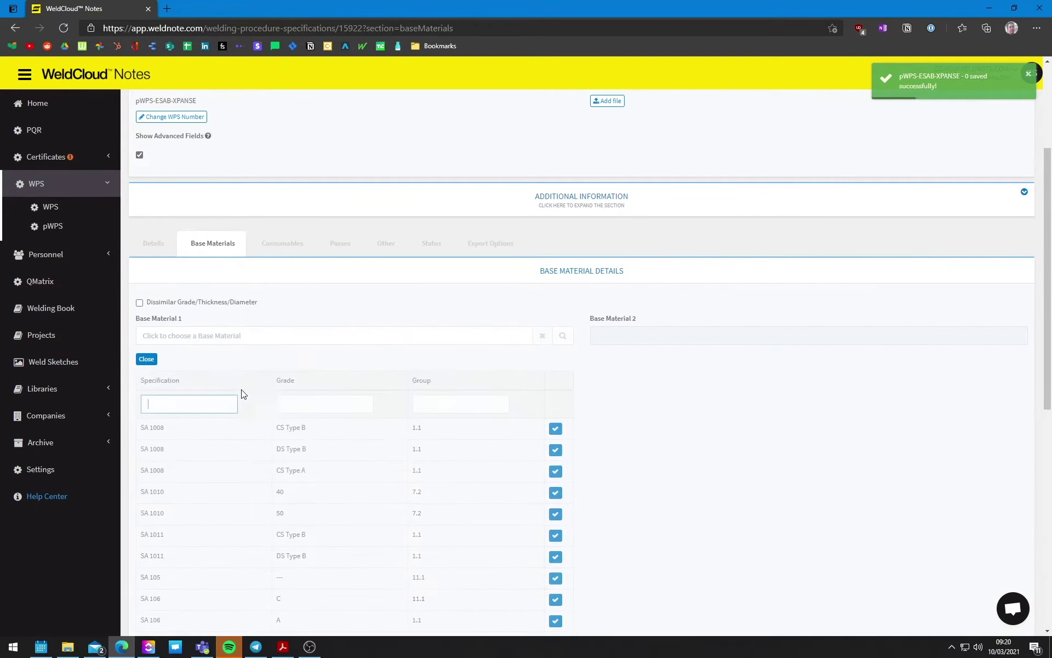
click(325, 403)
text(s)
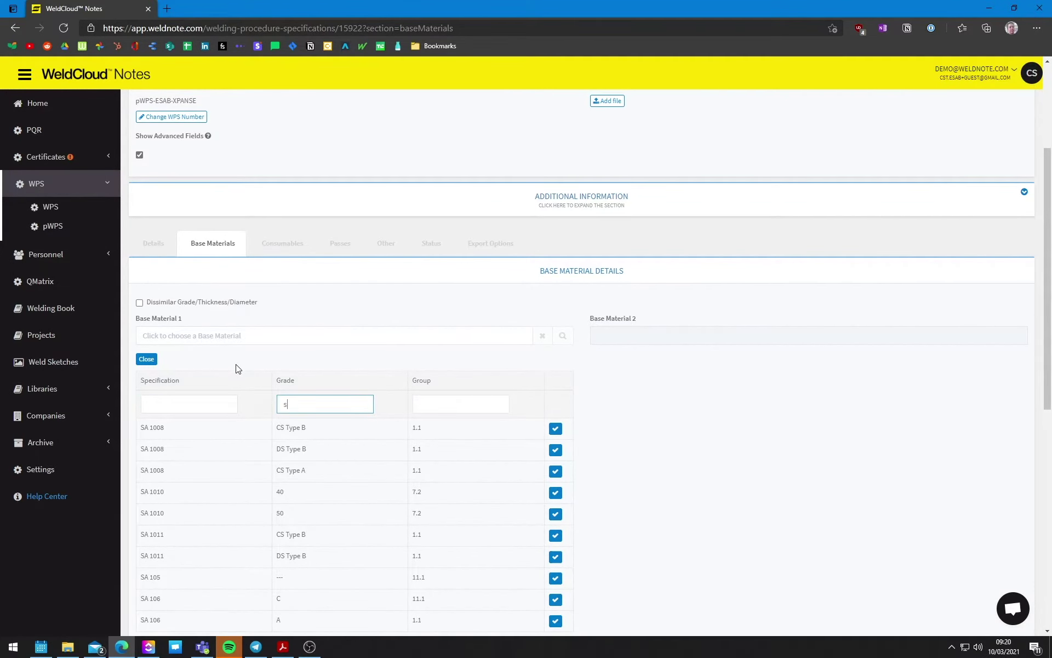
text(355)
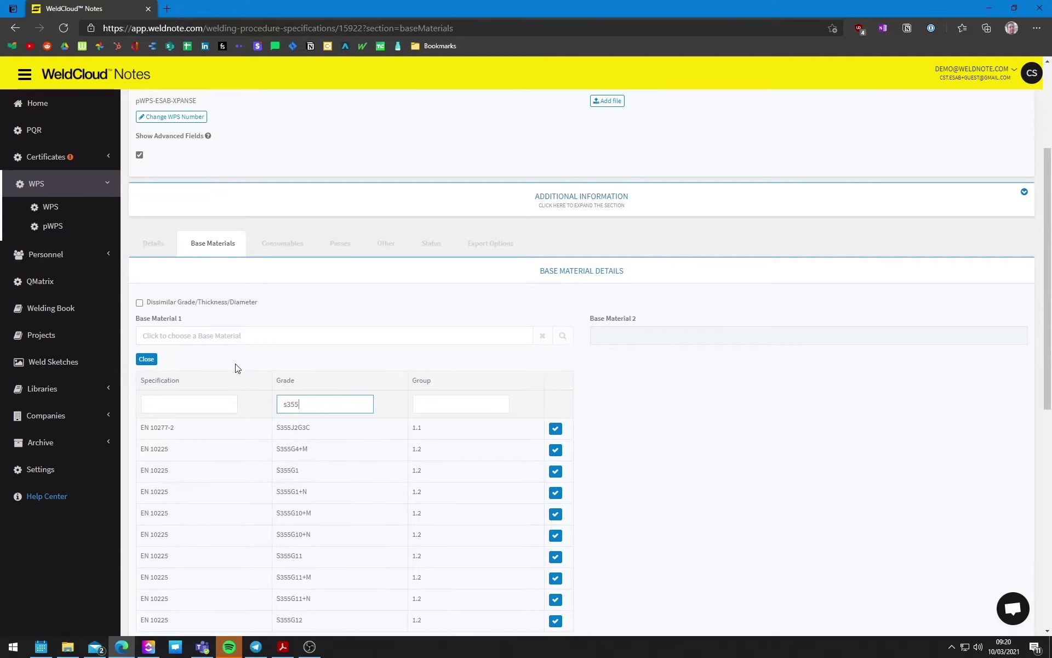
text(J2)
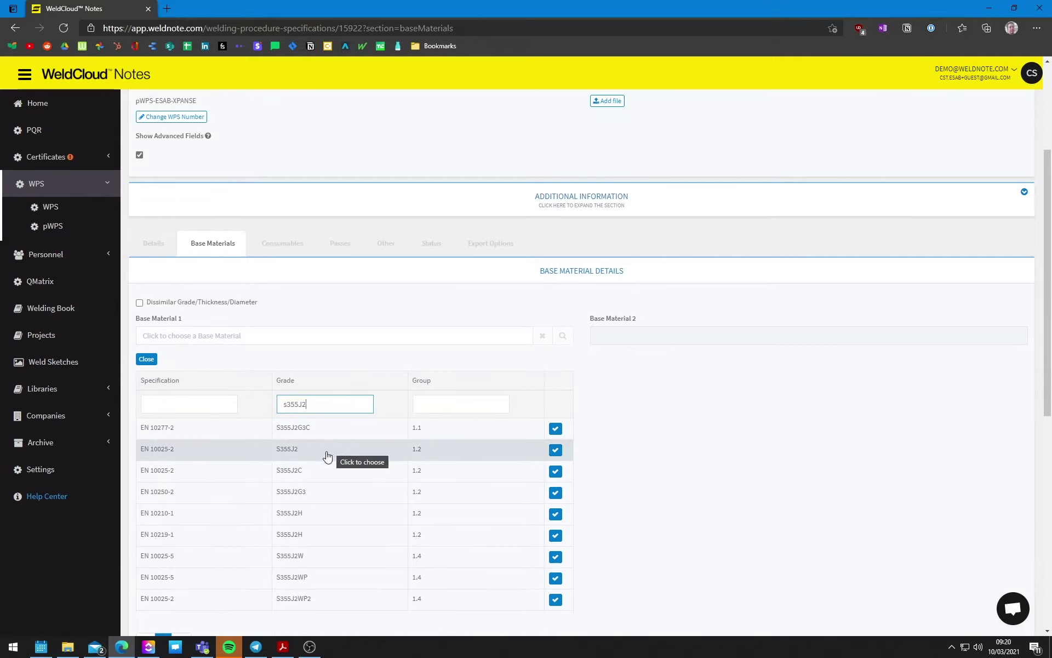
click(325, 456)
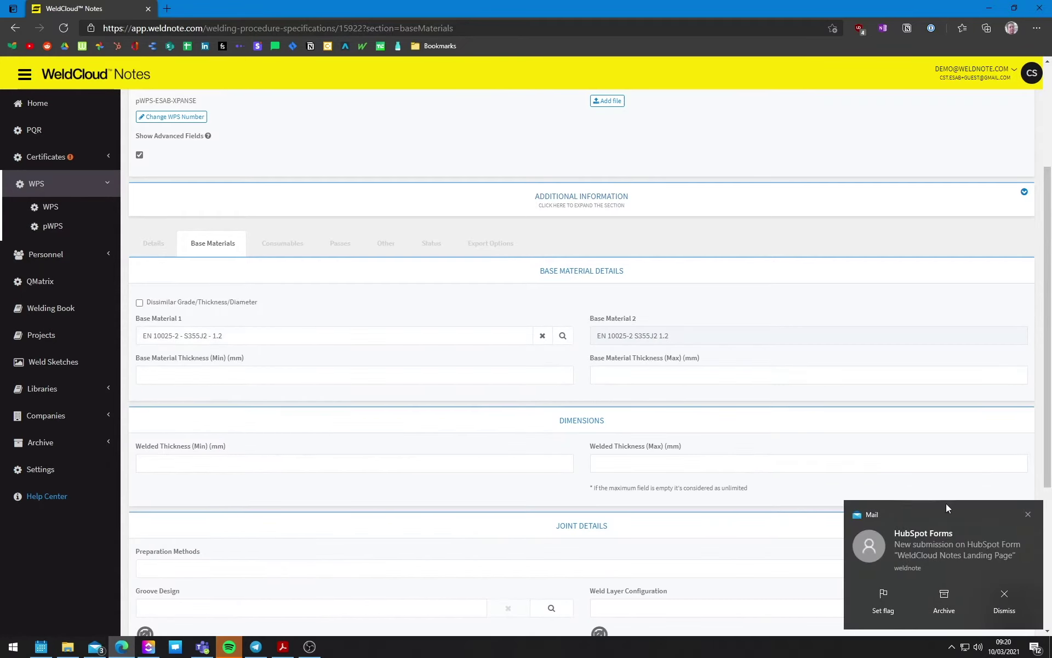
click(1030, 514)
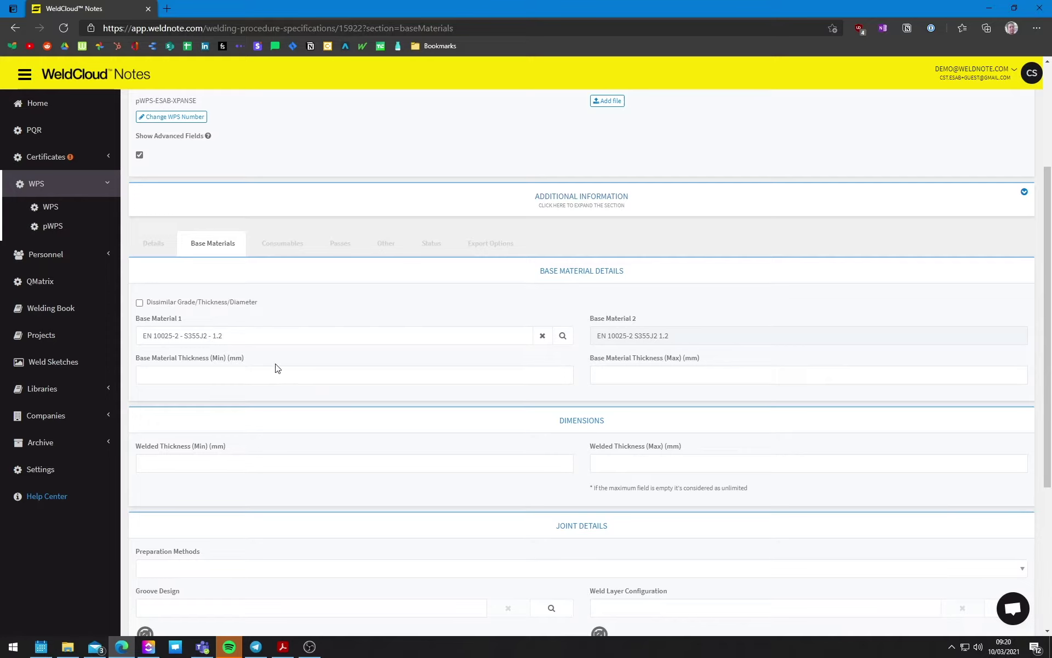
Step: Set the base material thickness to 25 mm minimum and 25 mm maximum
click(214, 373)
text(25)
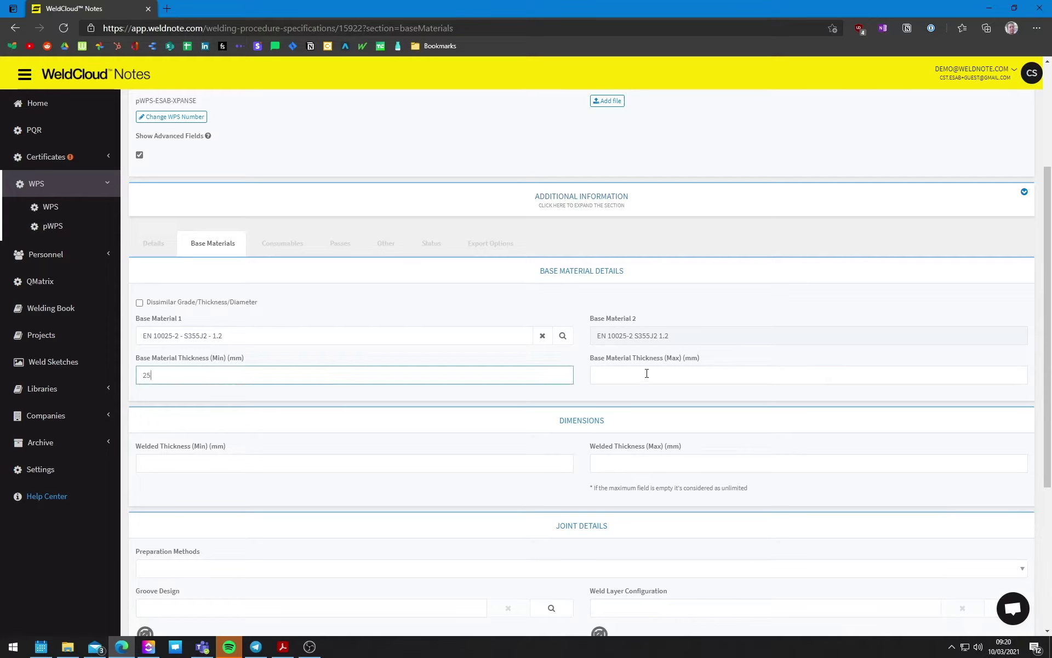
click(647, 373)
text(25)
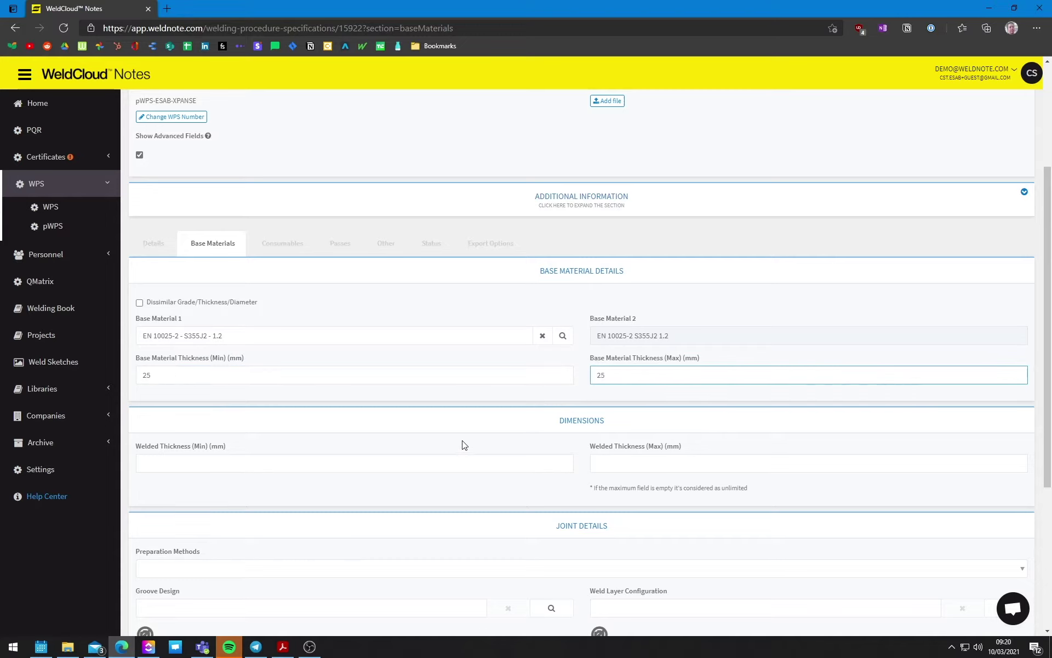
Step: Enter a welded thickness range of 6 to 8 mm
scroll(214, 433, down, 2)
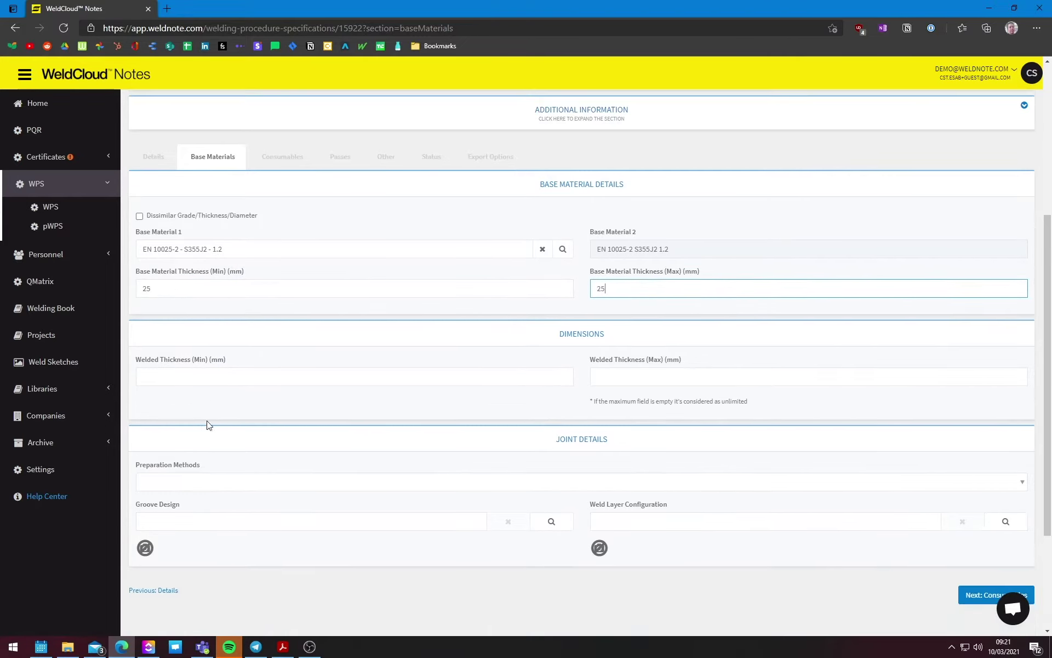
click(189, 381)
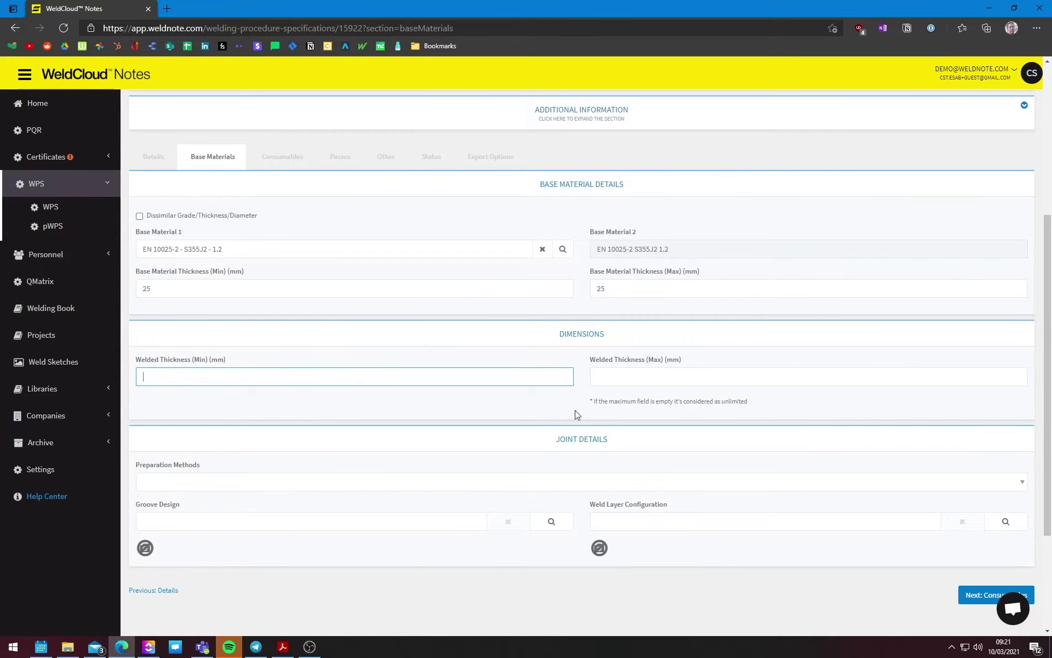
click(641, 376)
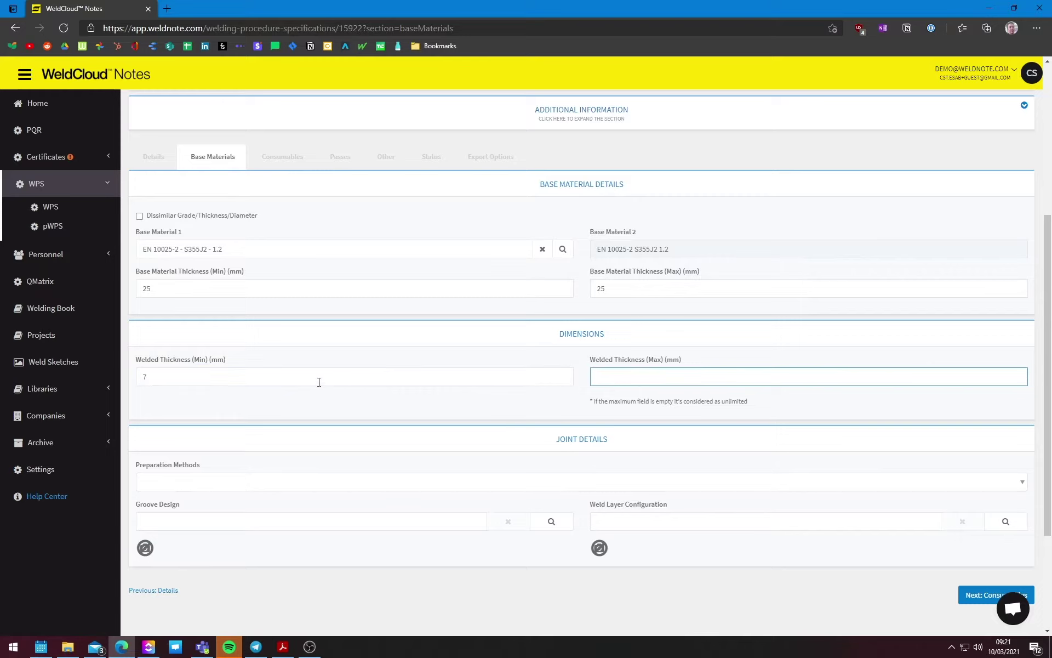
key(shift+Tab)
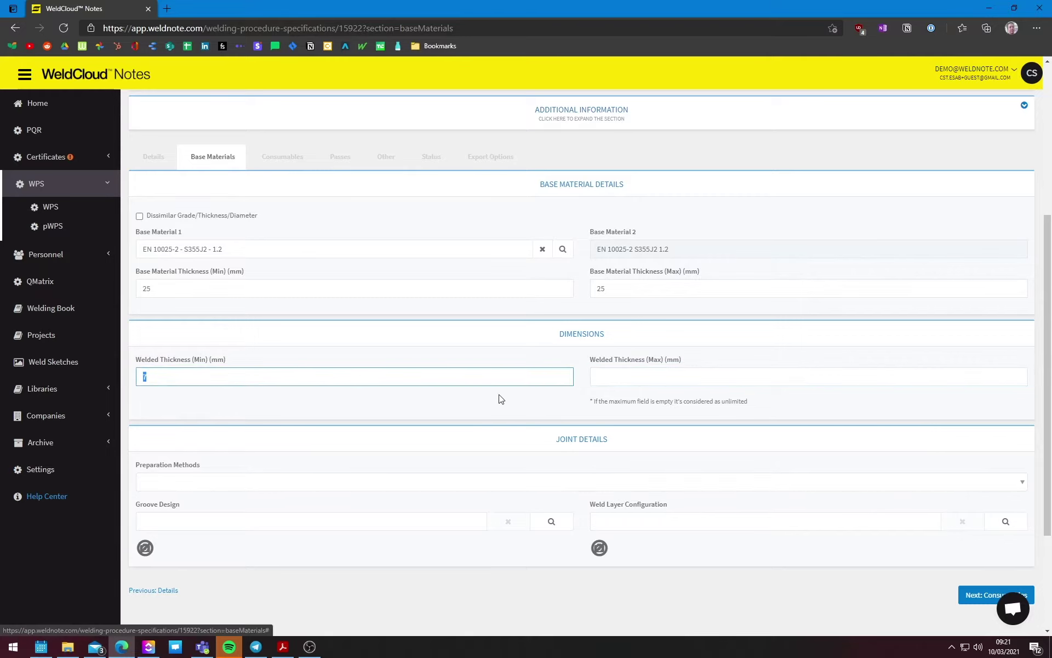
text(6)
key(Tab)
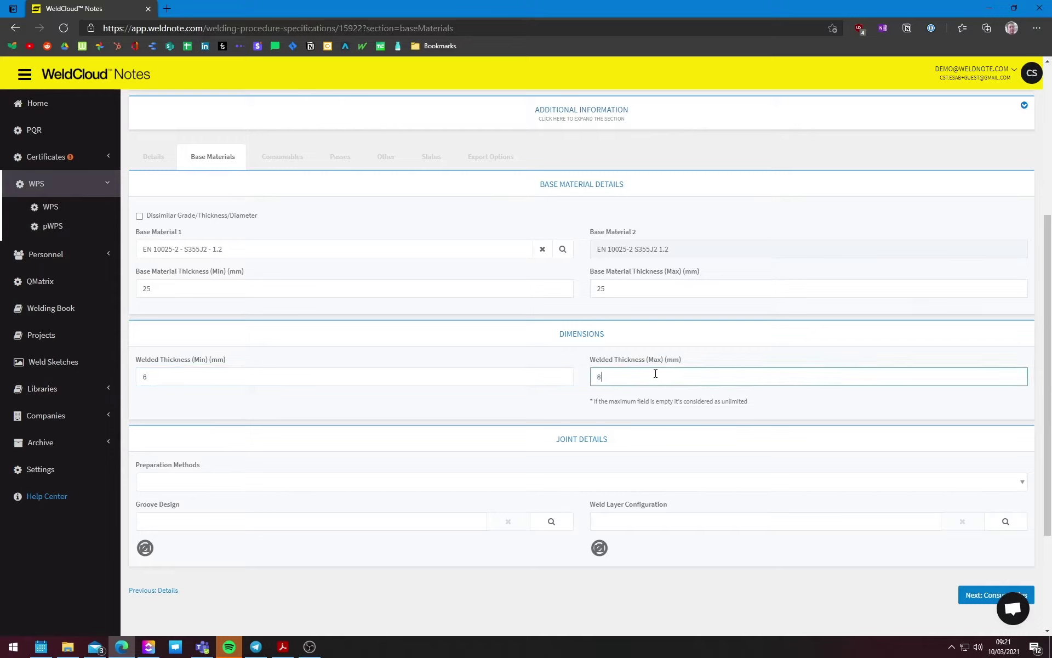
click(560, 412)
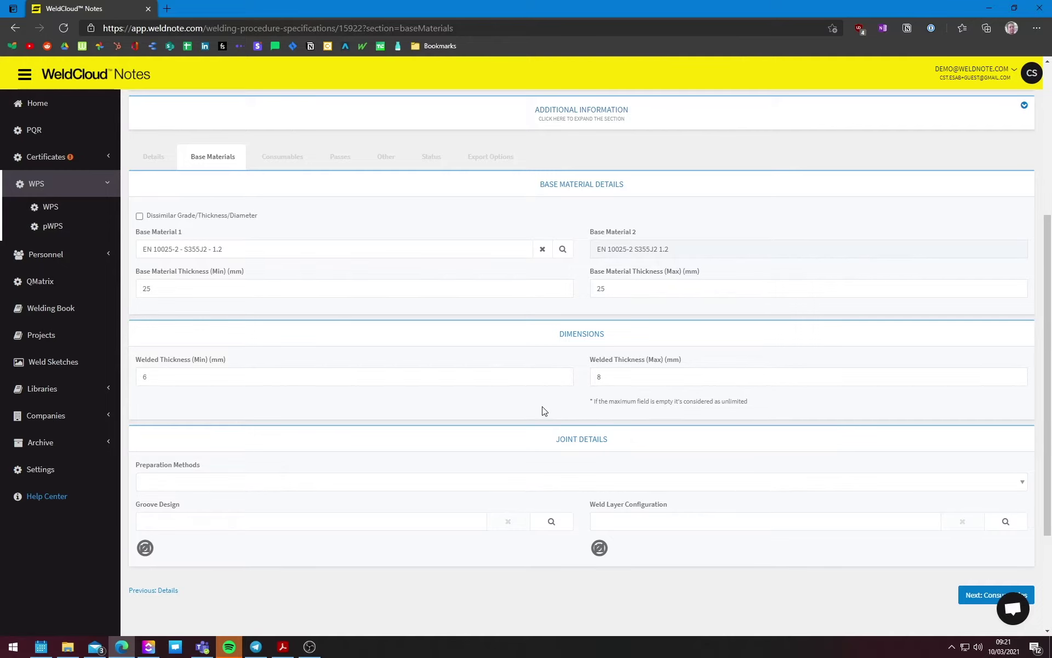
scroll(329, 427, down, 2)
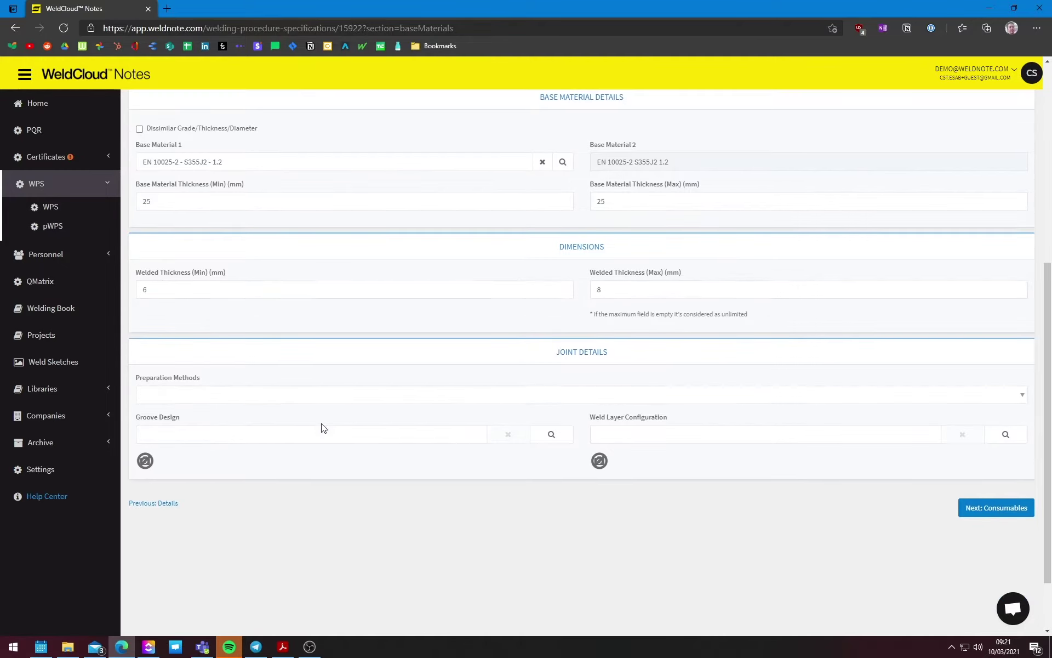
Step: Add Grinding and Machining as preparation methods
click(219, 395)
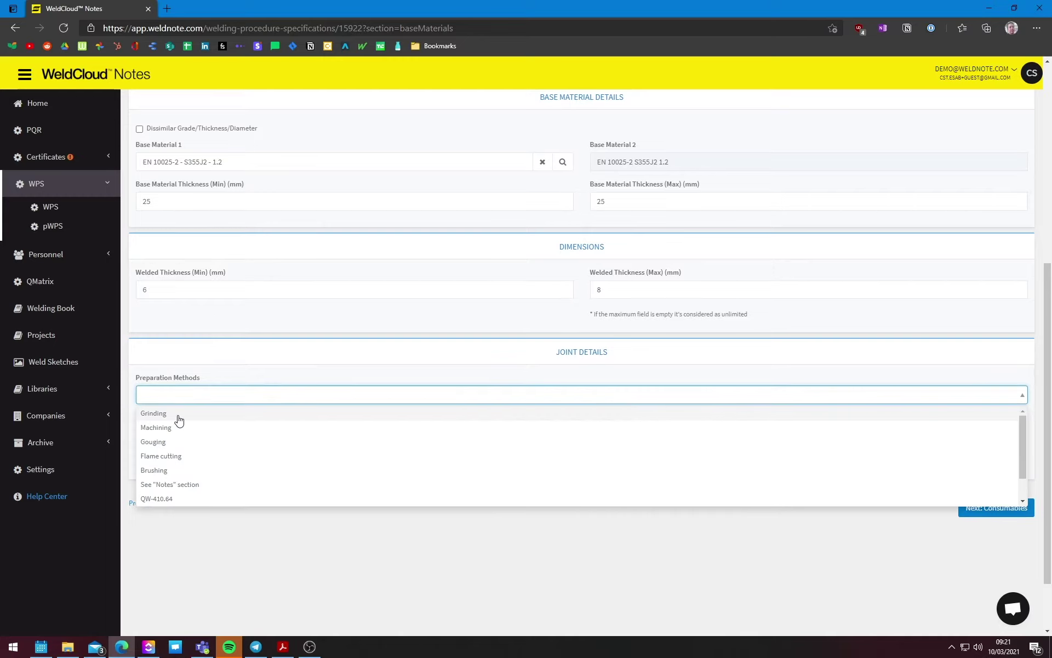
click(177, 415)
click(209, 402)
click(195, 427)
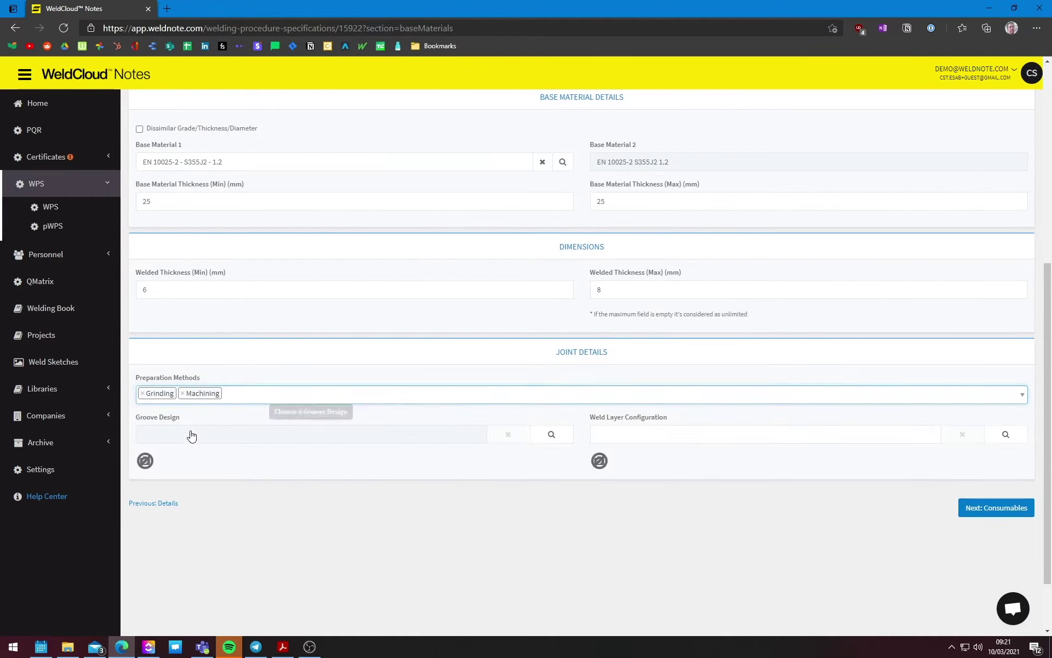
Step: Use the Corner Joint No-groove for FW groove design and open the weld layer editor
scroll(549, 369, down, 2)
click(565, 366)
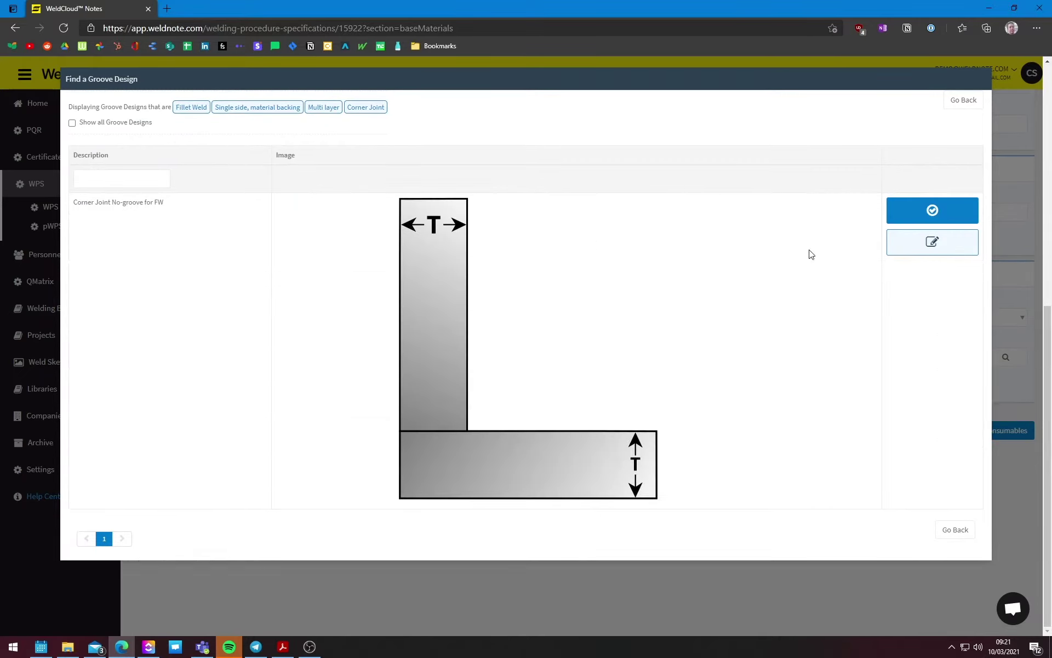
click(932, 213)
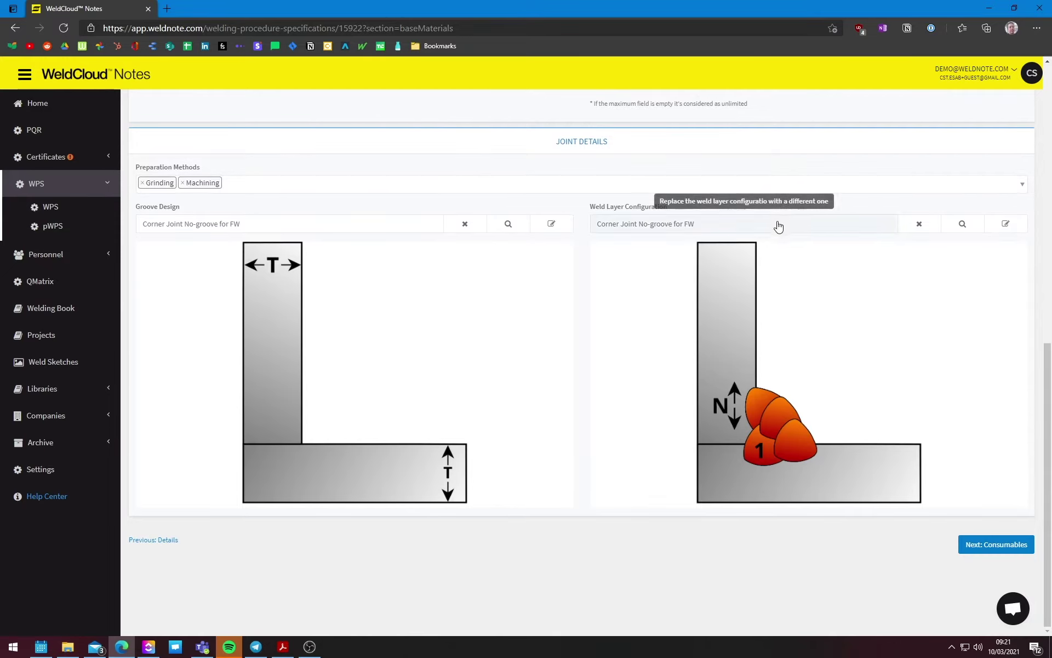
click(1008, 223)
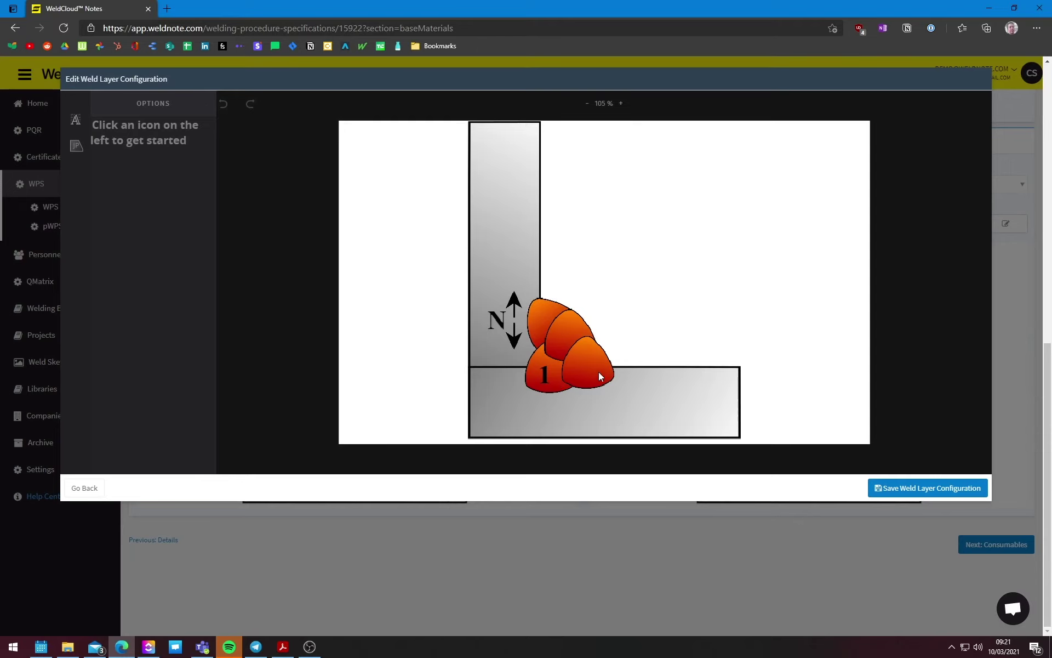
Step: Reposition the bead images and arrow, deleting the extra rotated weld pass bead
click(598, 376)
drag(599, 371, 587, 375)
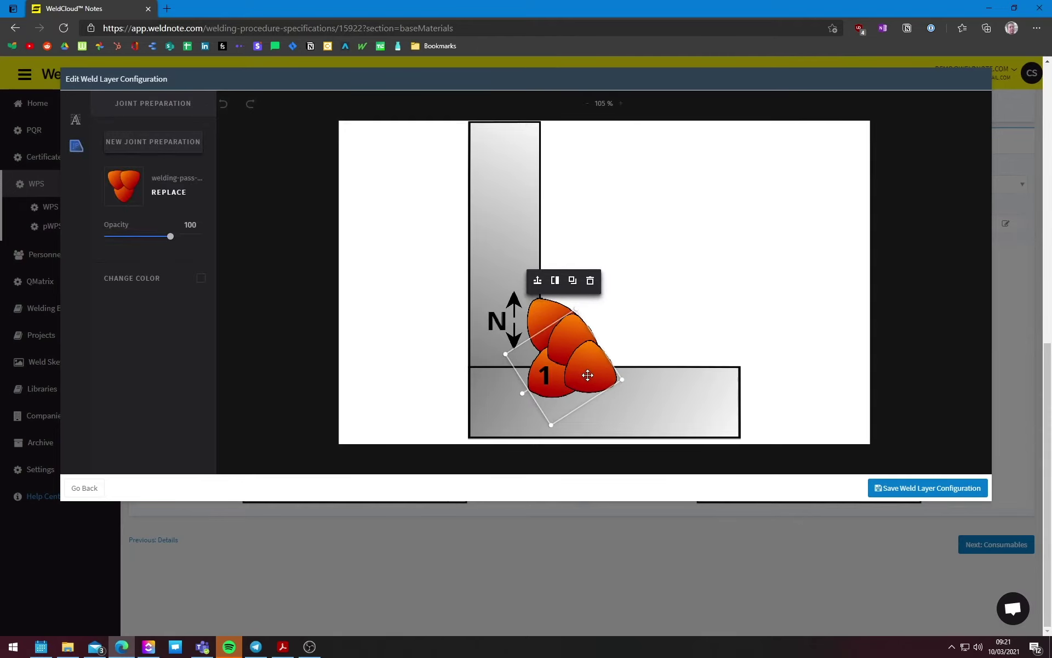
click(542, 319)
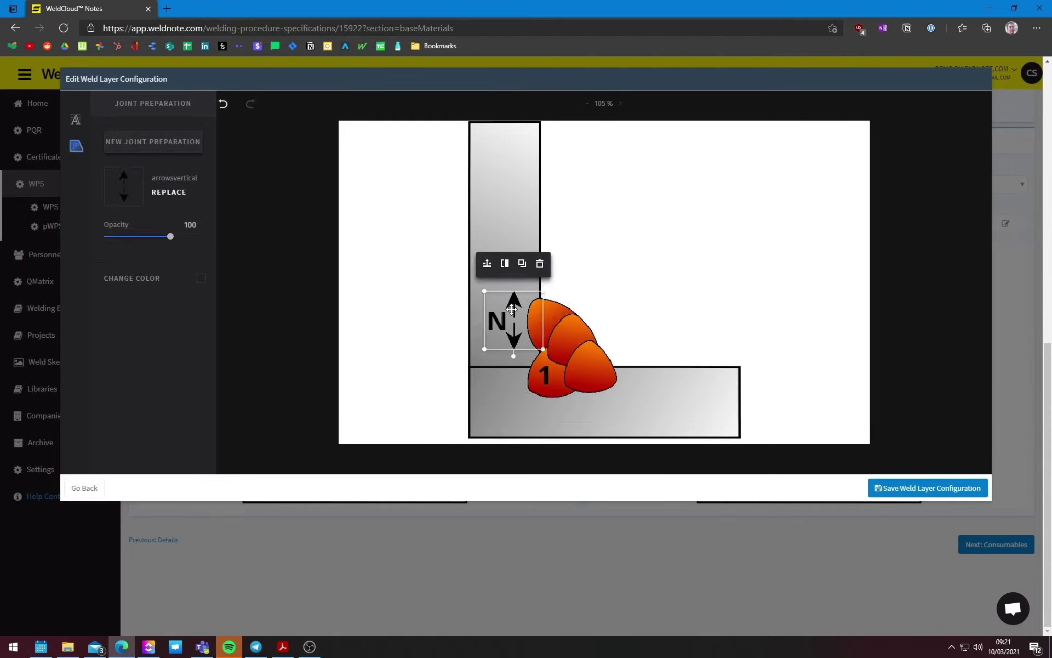
drag(511, 309, 498, 298)
click(548, 310)
click(576, 266)
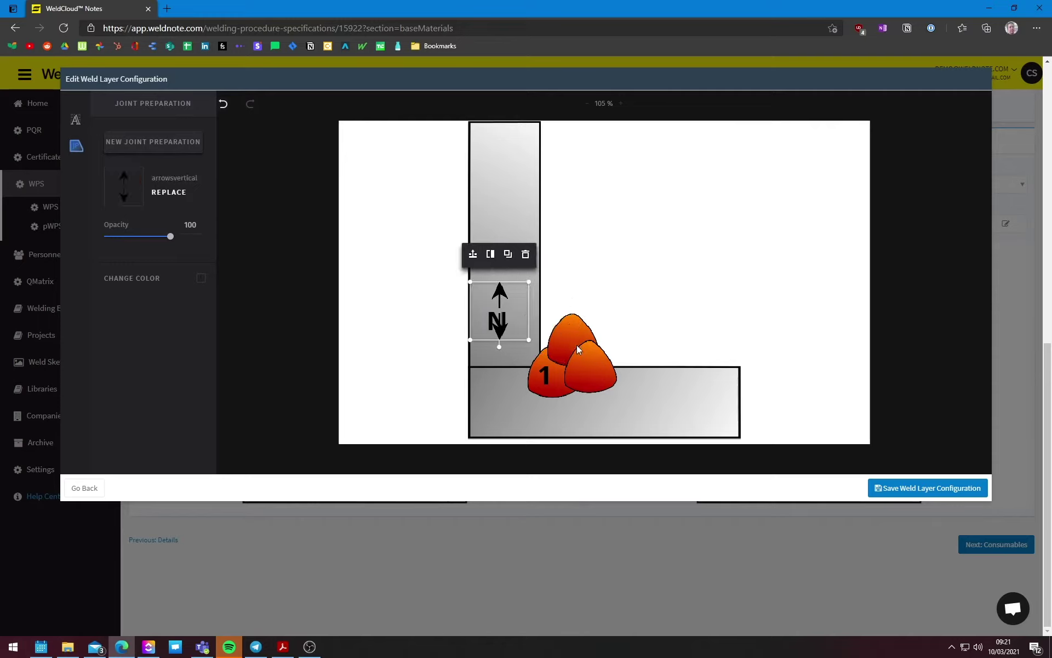
click(576, 344)
drag(523, 395, 565, 373)
Step: Relabel the passes, adding labels 2 and 3 on the upper beads
click(545, 374)
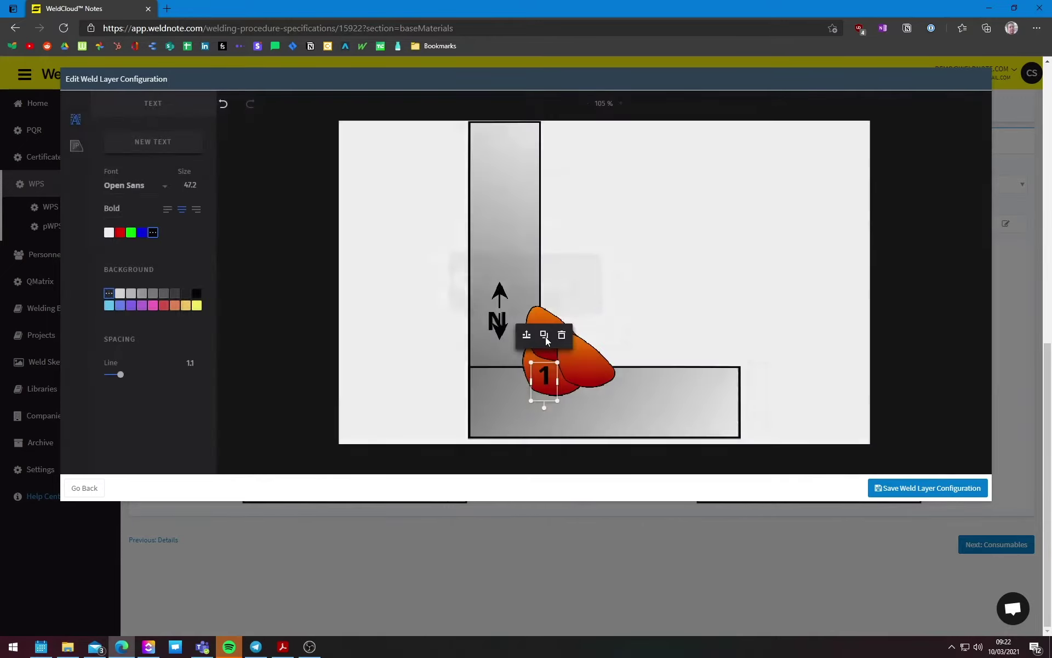
drag(546, 382, 491, 370)
double_click(584, 367)
text(2)
click(587, 327)
double_click(542, 332)
text(3)
click(557, 326)
Step: Delete the N label beside the arrow and save the weld layer configuration
click(510, 322)
click(500, 296)
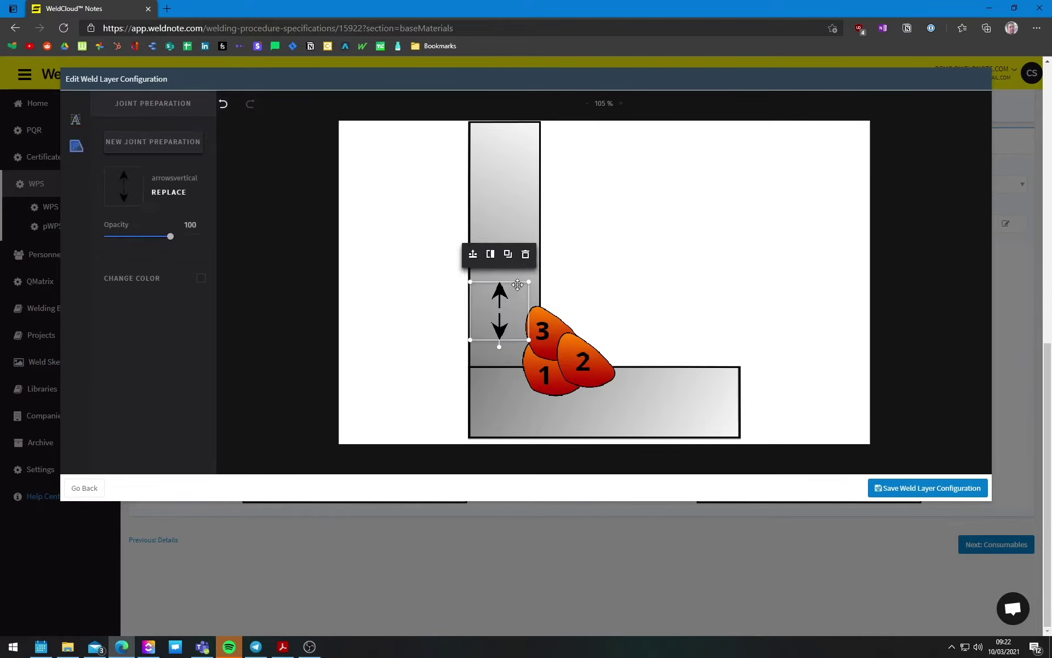
click(808, 420)
click(912, 488)
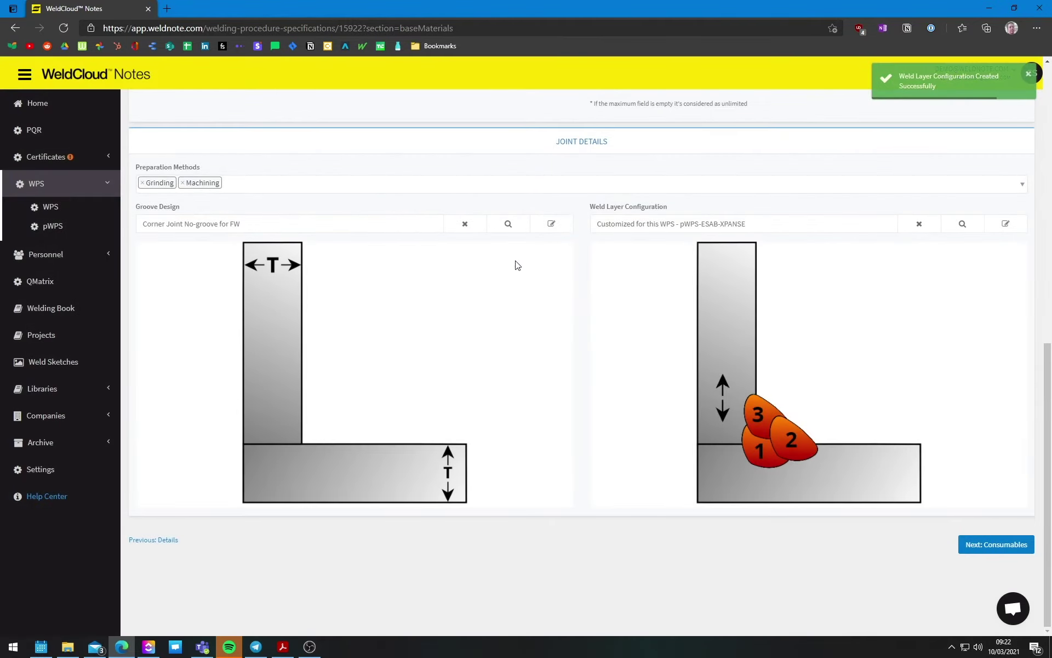
Step: Replace the vertical plate's T label with '25 mm' at font size 25
click(551, 225)
click(503, 154)
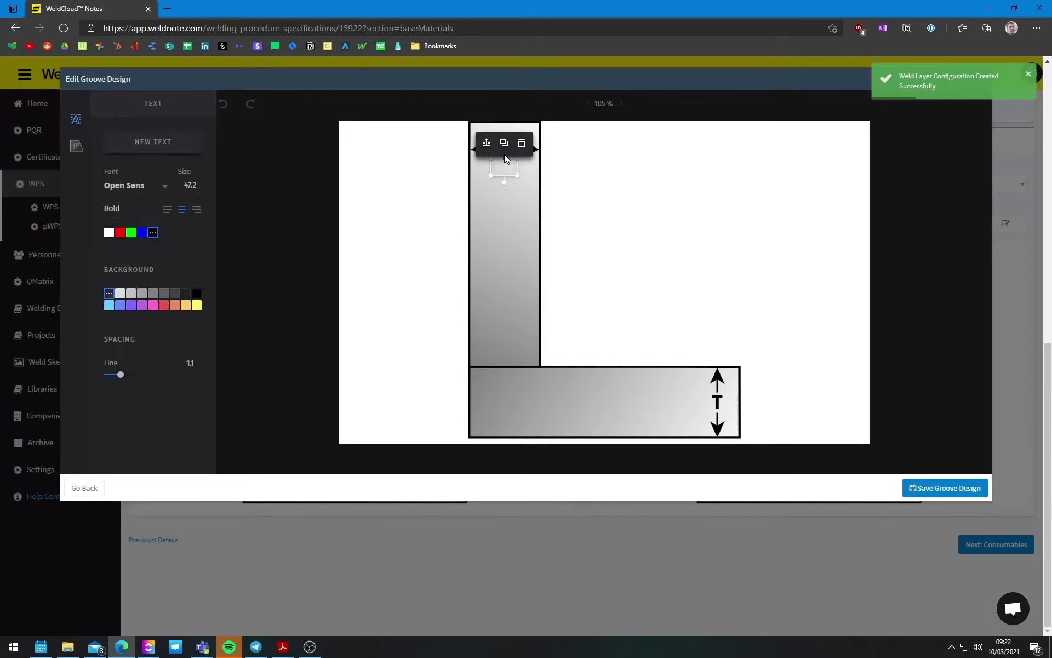
double_click(504, 169)
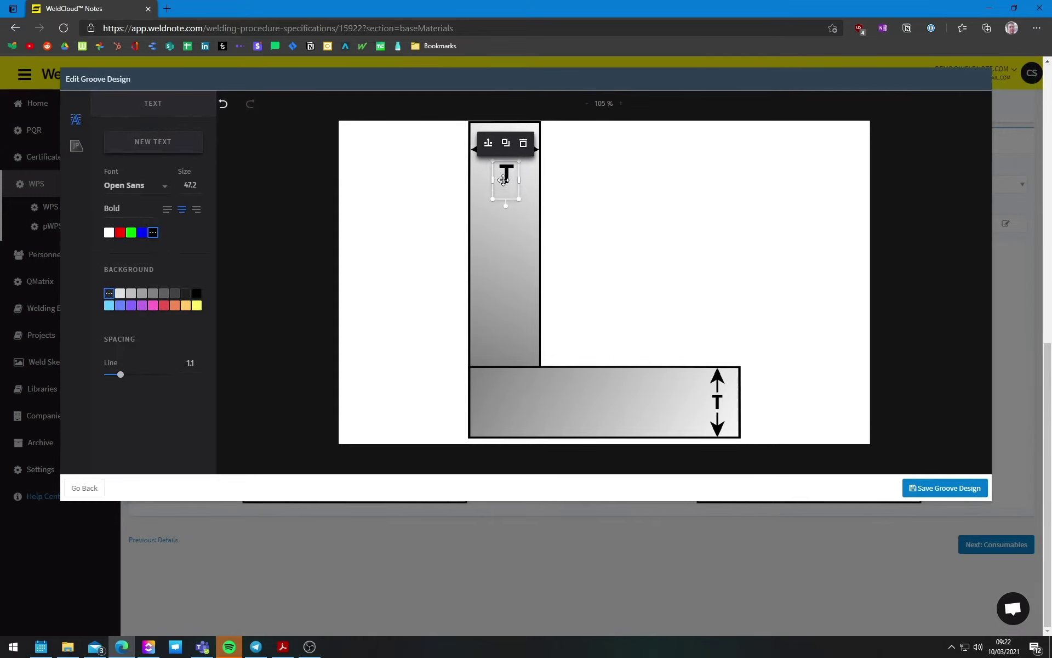
text(25mm)
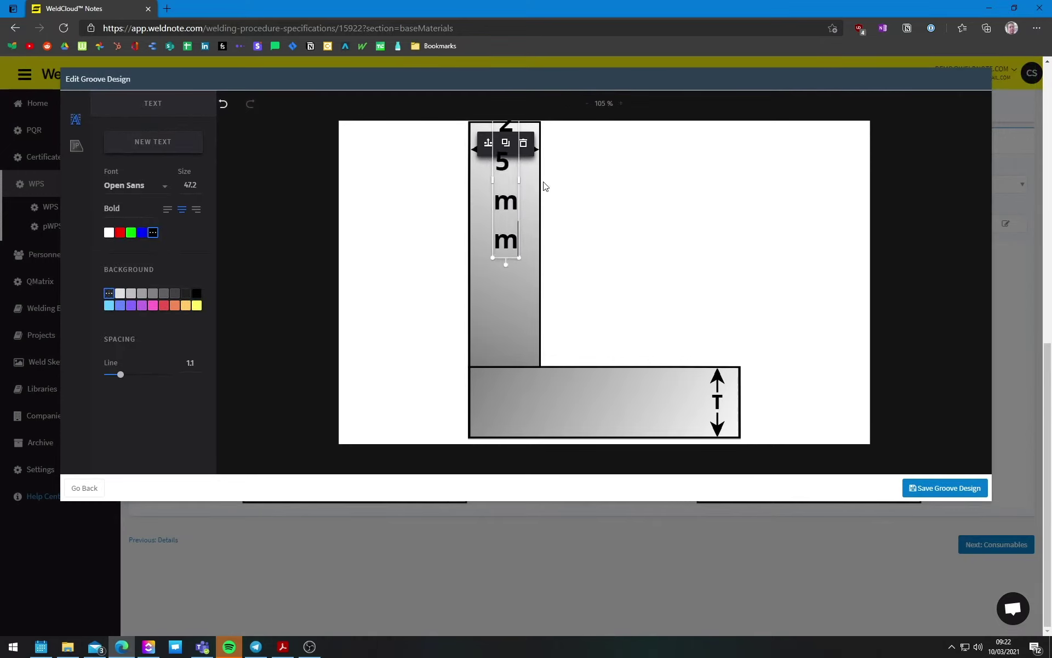
key(shift+Left)
key(shift+Left)
key(shift+Left)
key(shift+Left)
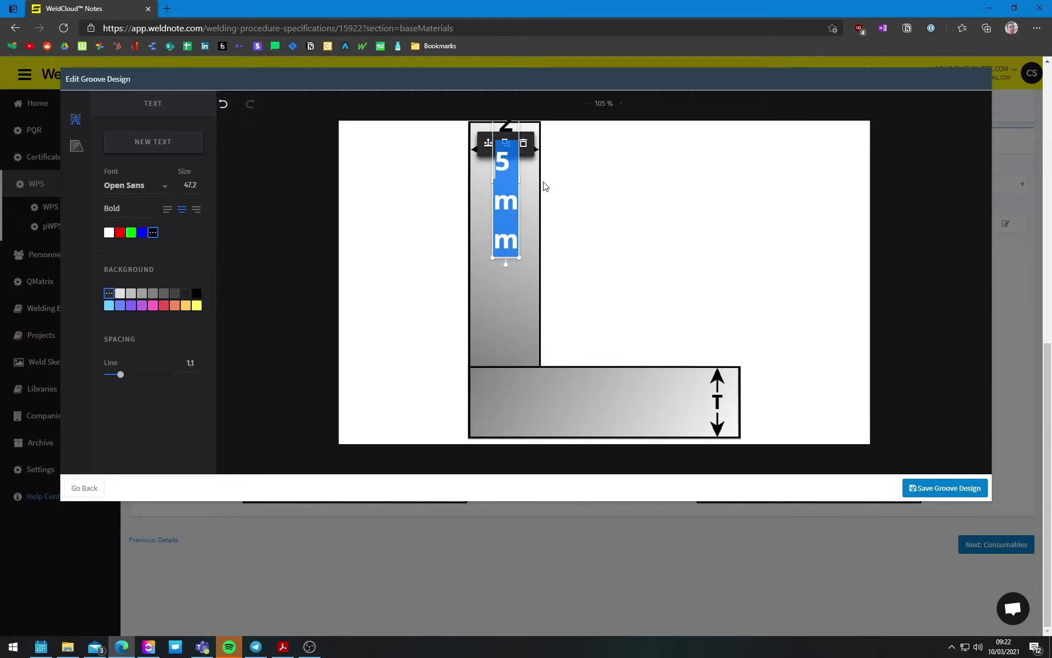
double_click(191, 185)
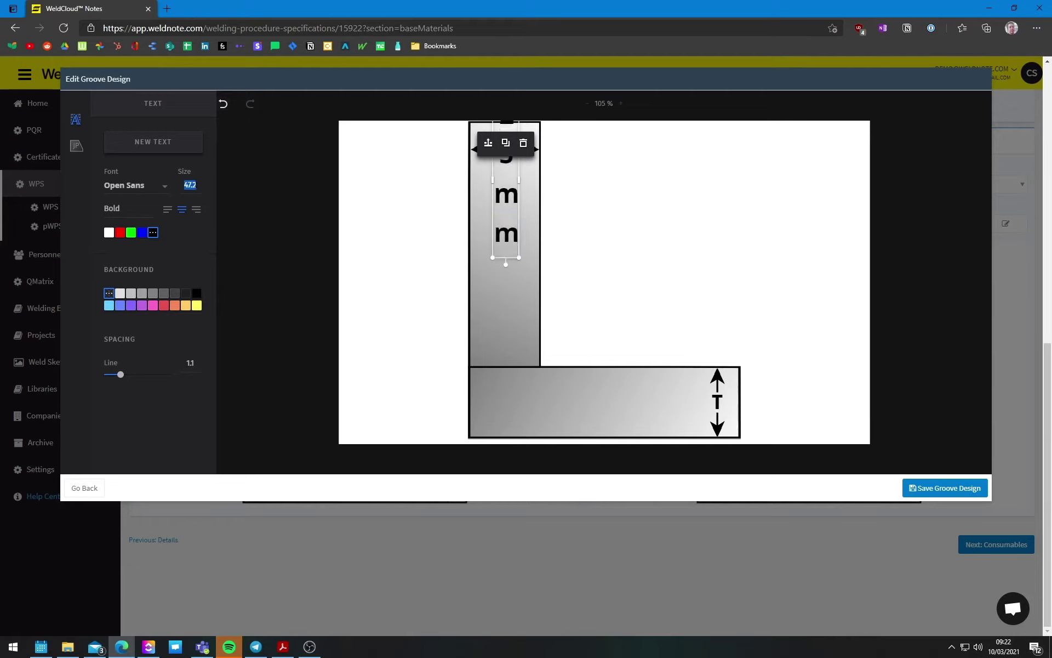
text(25)
key(Return)
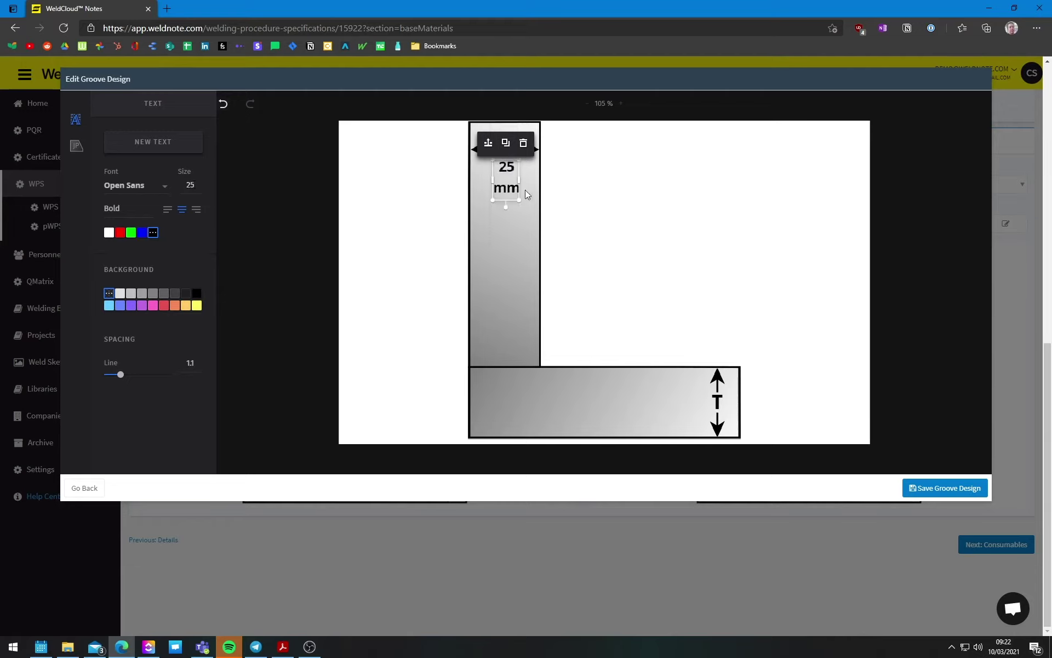
mouse_move(519, 180)
mouse_down()
mouse_move(539, 176)
mouse_move(515, 179)
mouse_up()
click(586, 212)
click(660, 317)
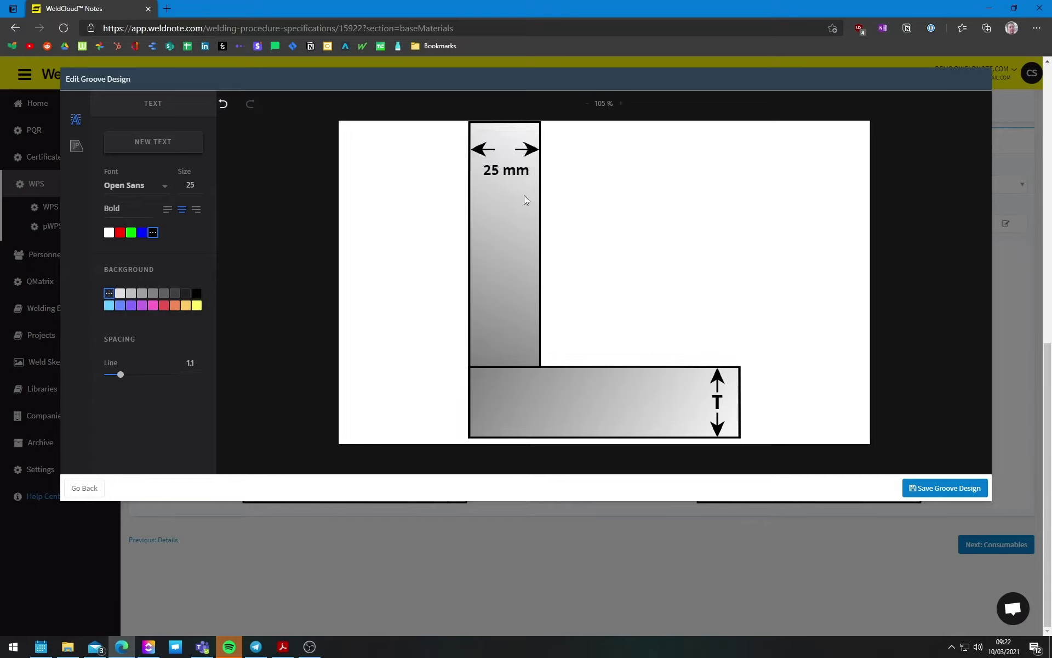
Step: Swap the horizontal plate's T label for a copy of '25 mm' and save the groove design
click(717, 400)
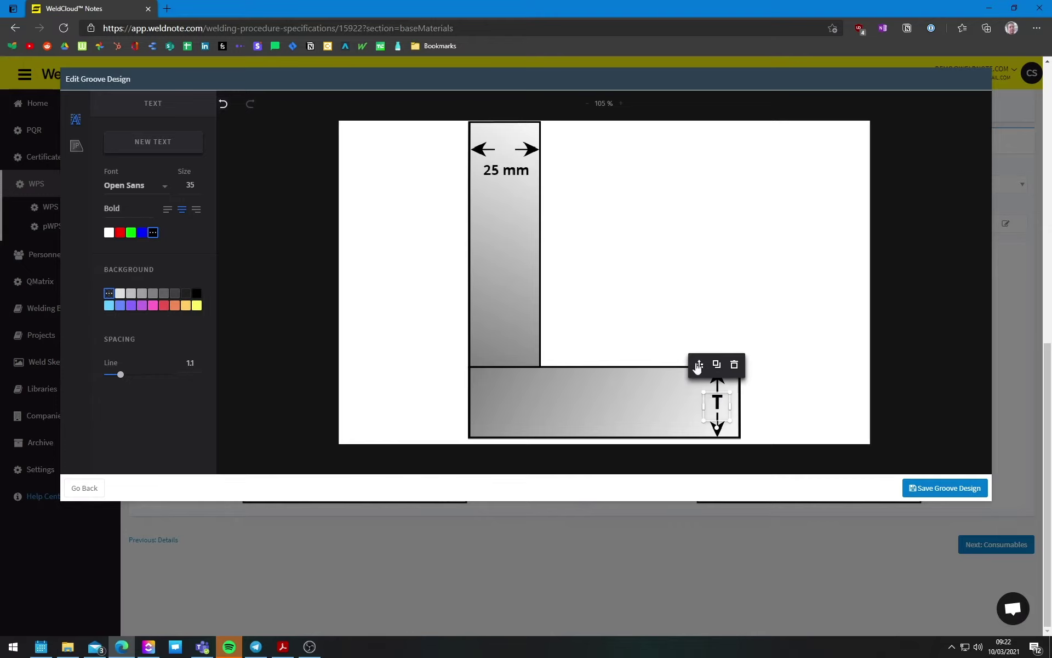
key(Delete)
click(506, 170)
click(510, 144)
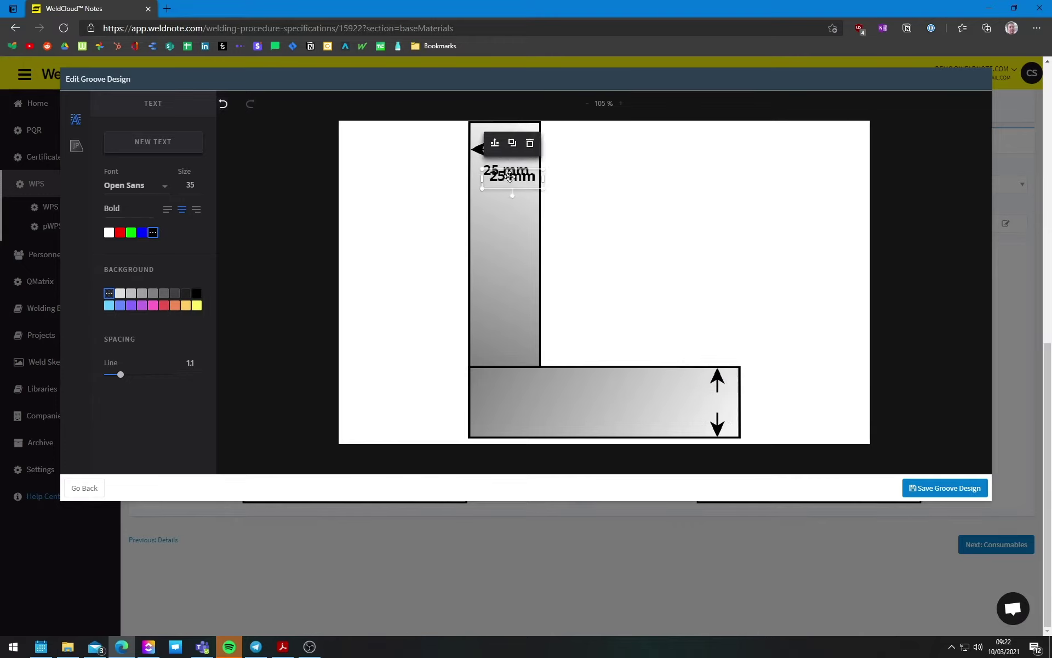
drag(510, 176, 706, 400)
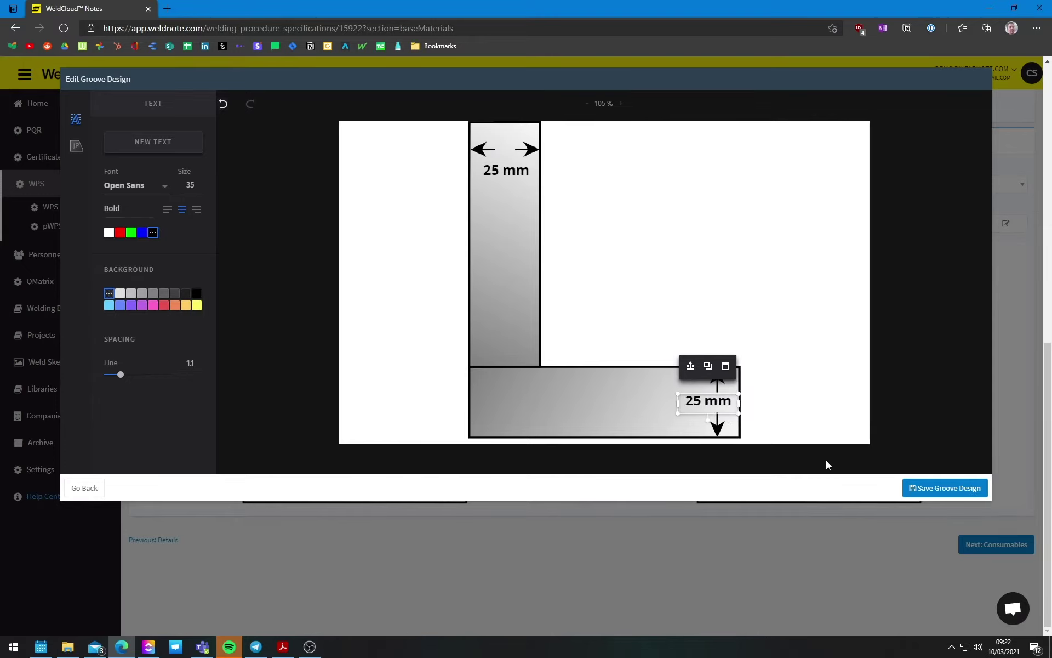
click(822, 368)
click(922, 488)
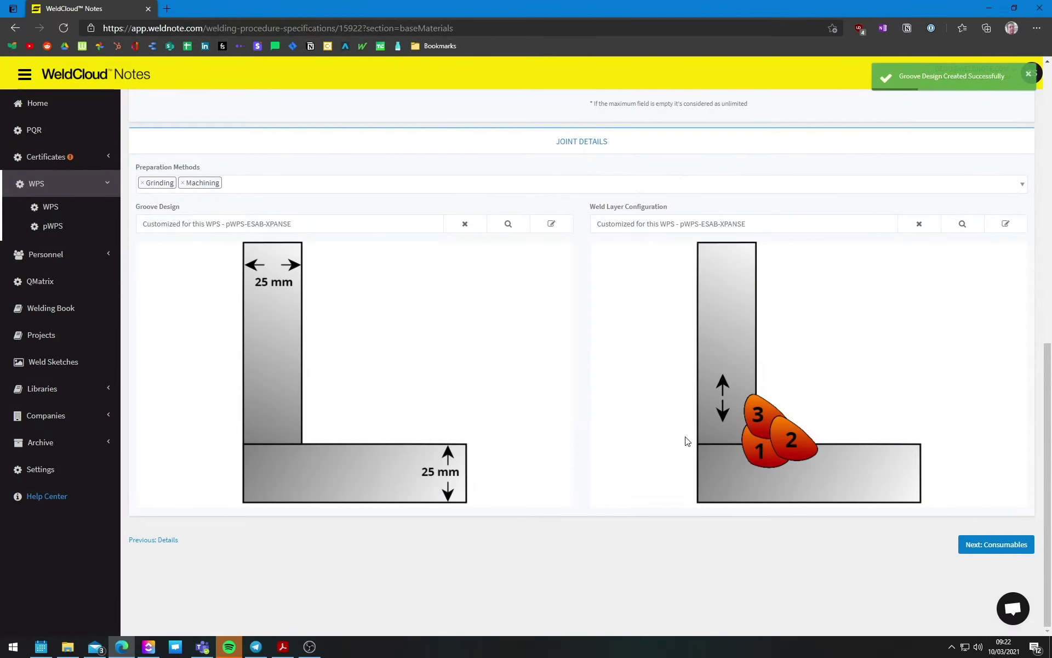
Step: Filter filler materials by classification T 42 2 M M21 2 H5 and, finding none, begin adding one
click(985, 544)
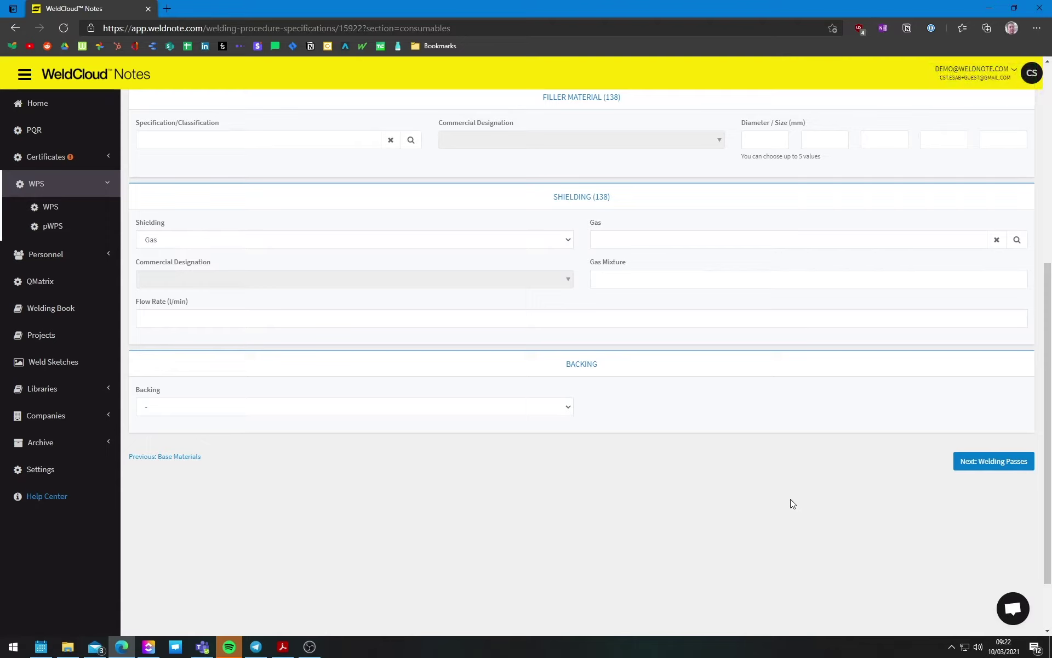
scroll(603, 548, up, 5)
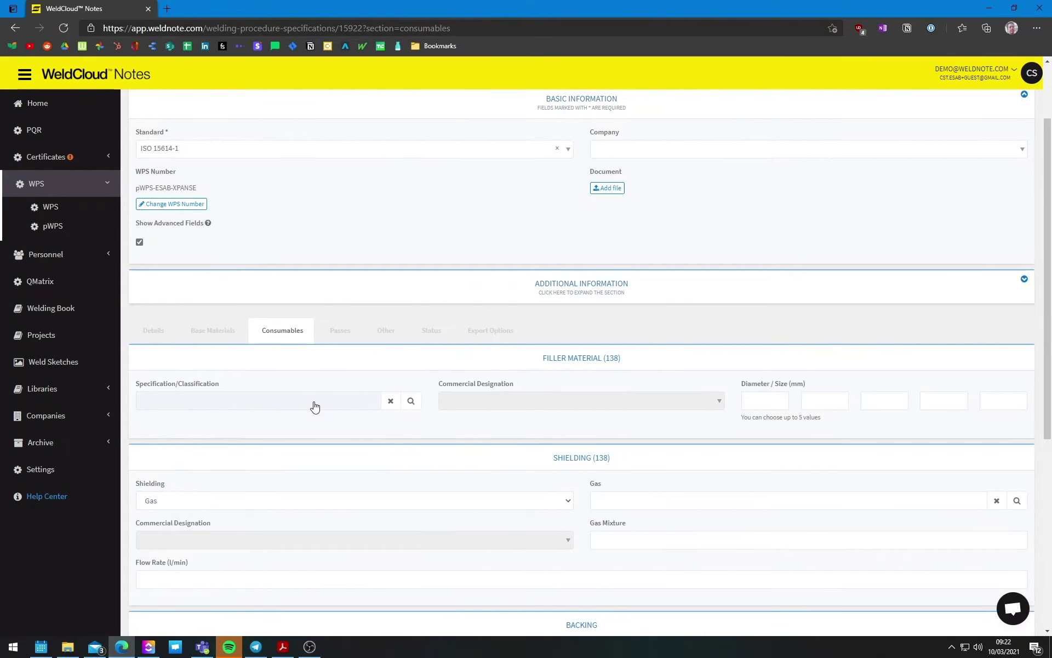
click(314, 406)
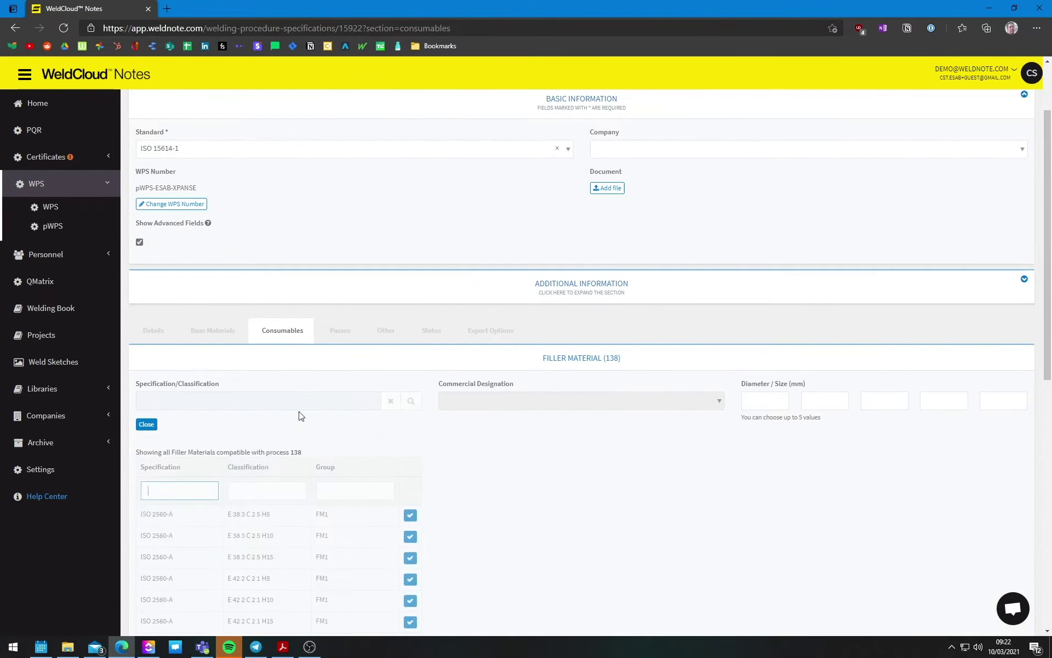
click(234, 490)
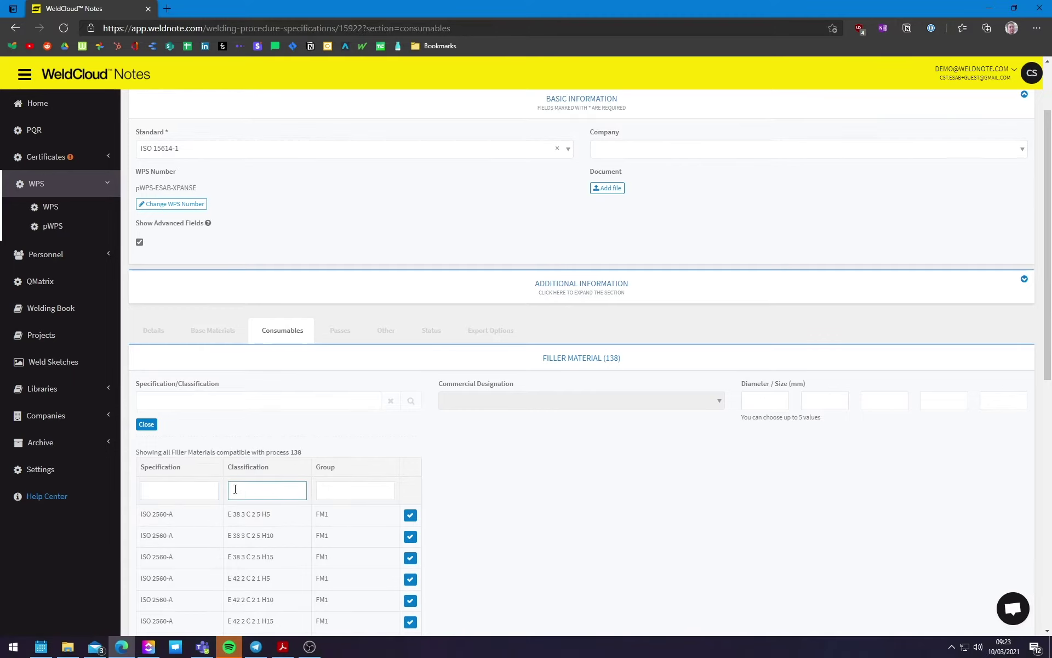
text(T 42 )
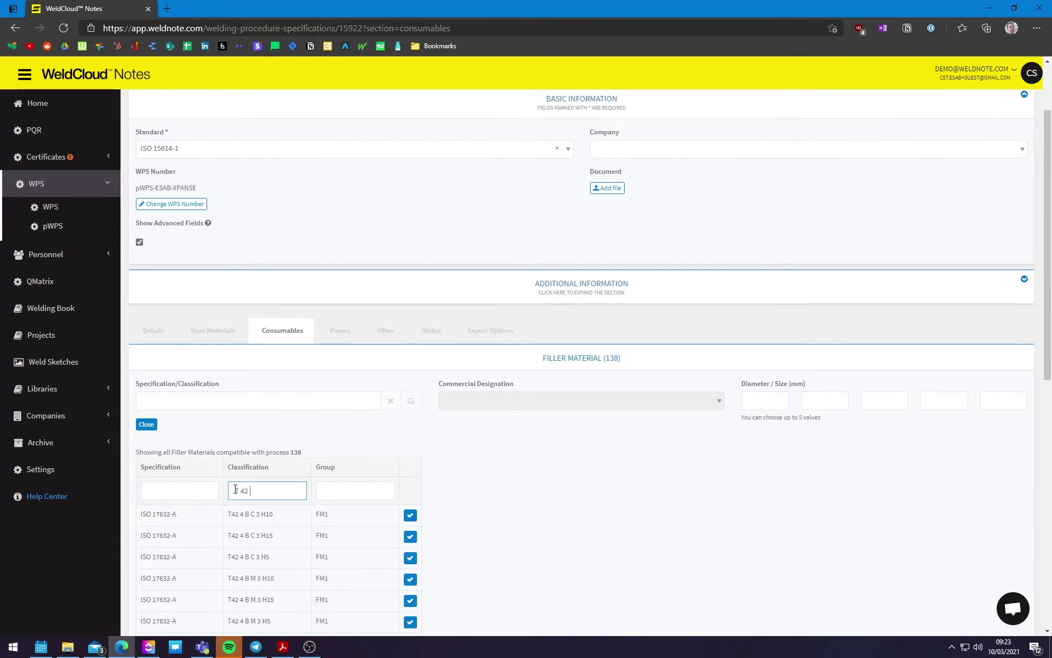
text(2 M )
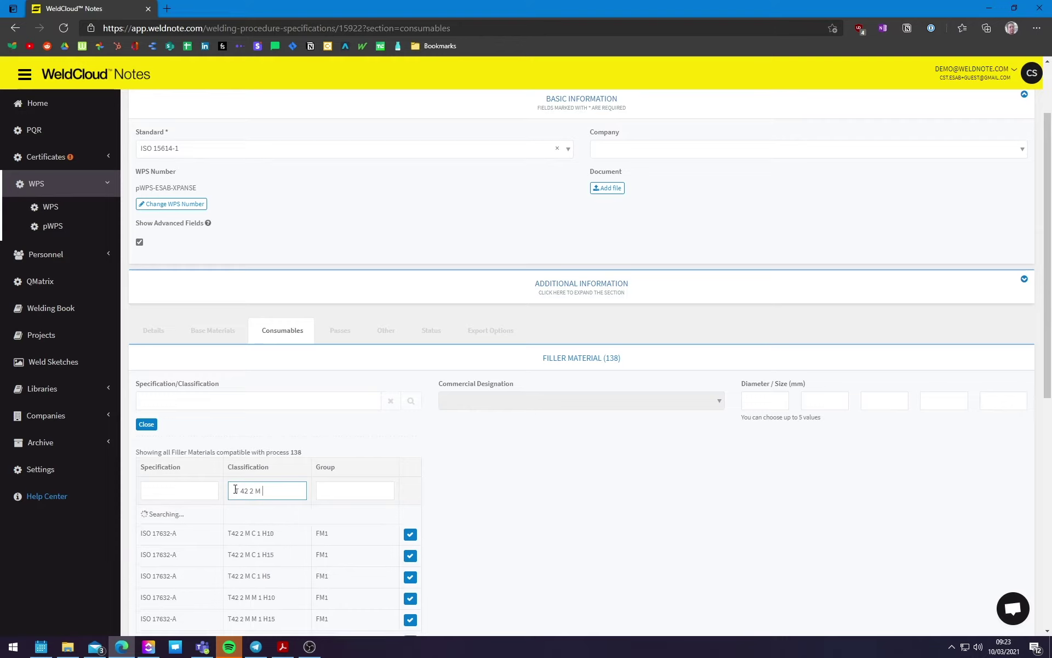
text(M21)
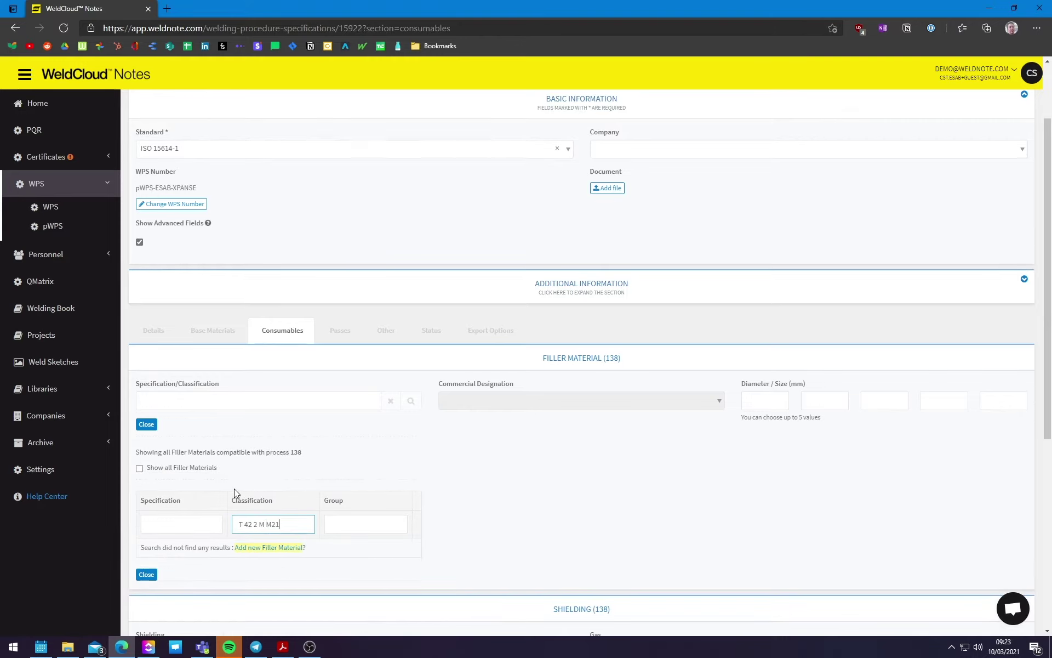
text(2 H5)
click(245, 524)
key(BackSpace)
click(252, 549)
click(408, 322)
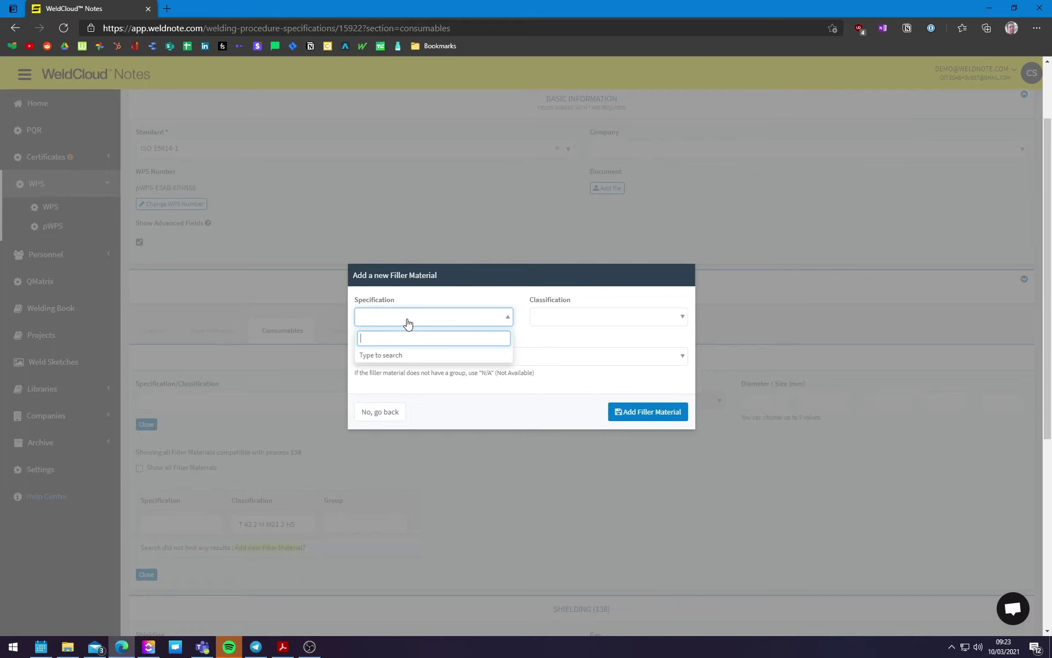
Step: Add filler material ISO 17632-A, classification T 42 2 M M21 2 H5, group FM1
text(ISO )
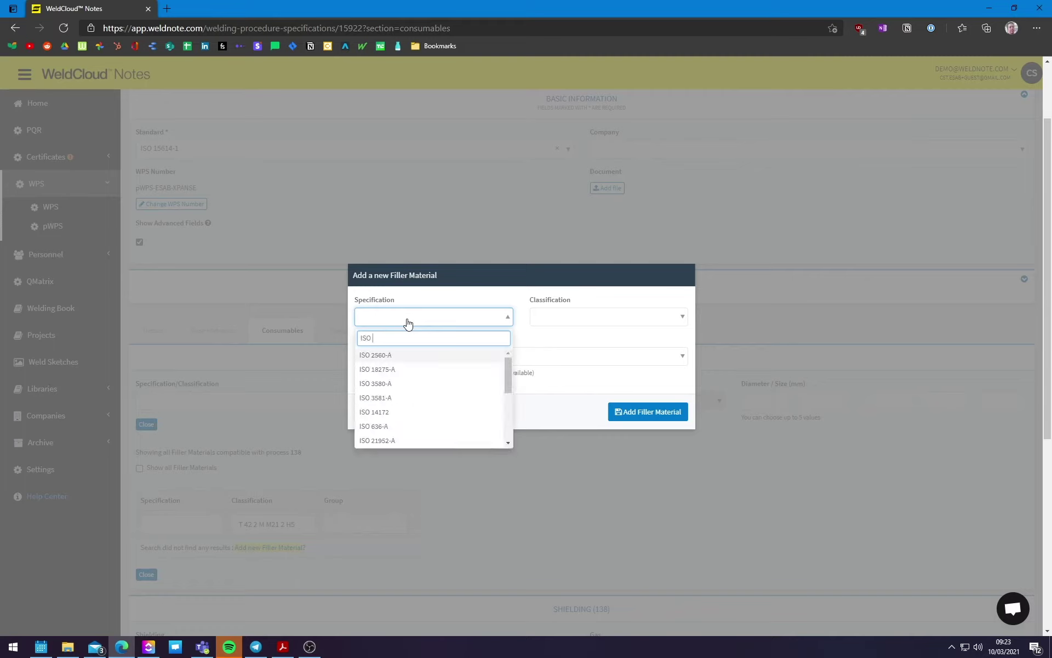
text(17632)
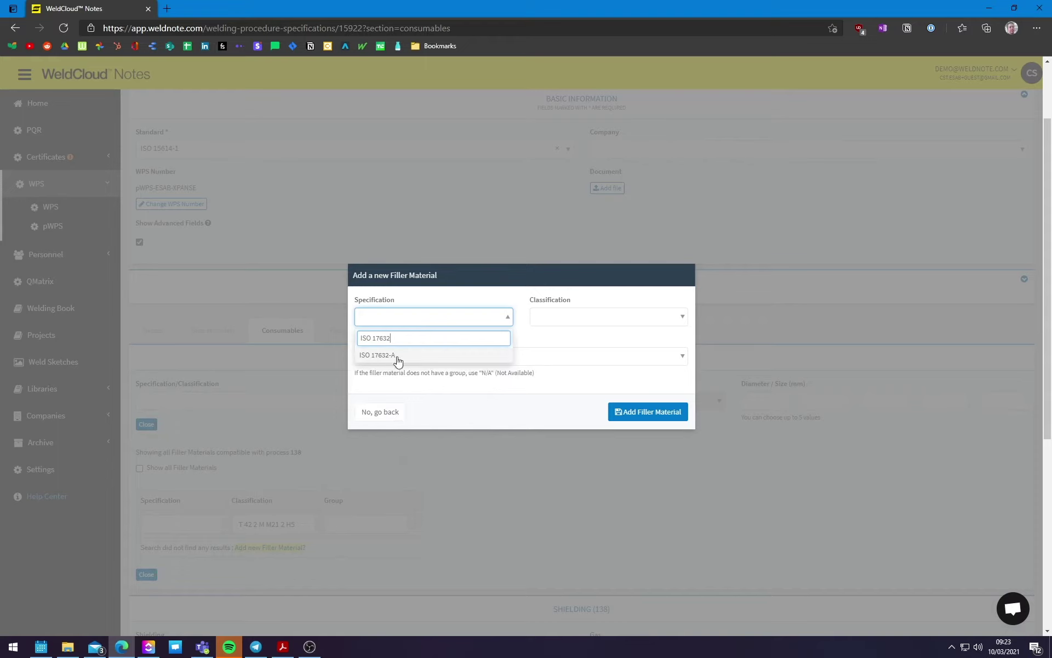
click(398, 357)
click(588, 323)
text(T 42 2 M M21 2 H5)
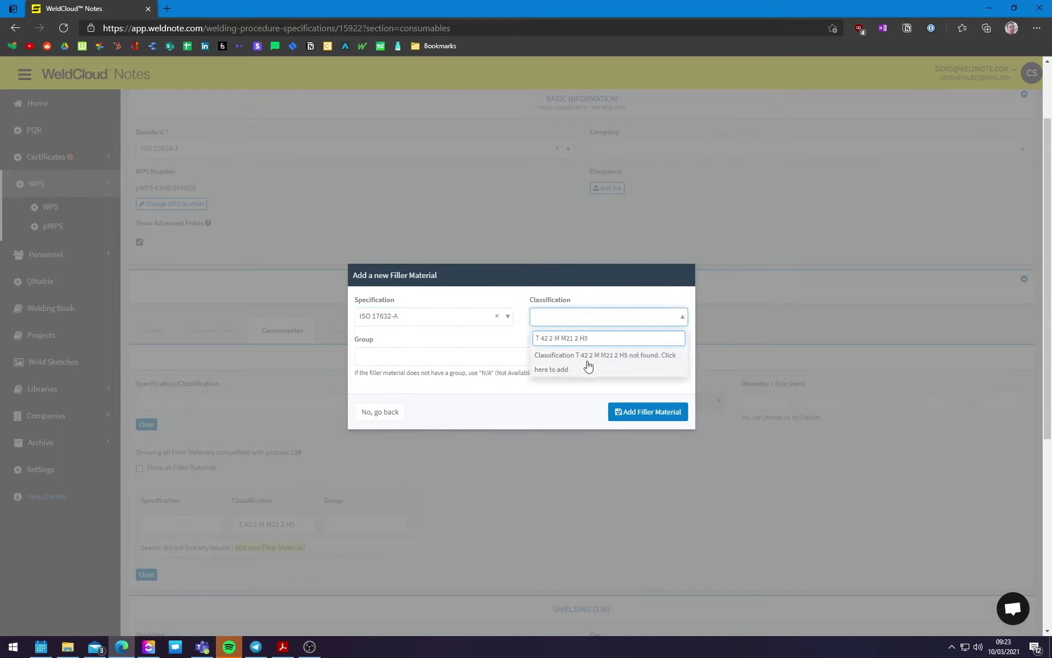
click(586, 365)
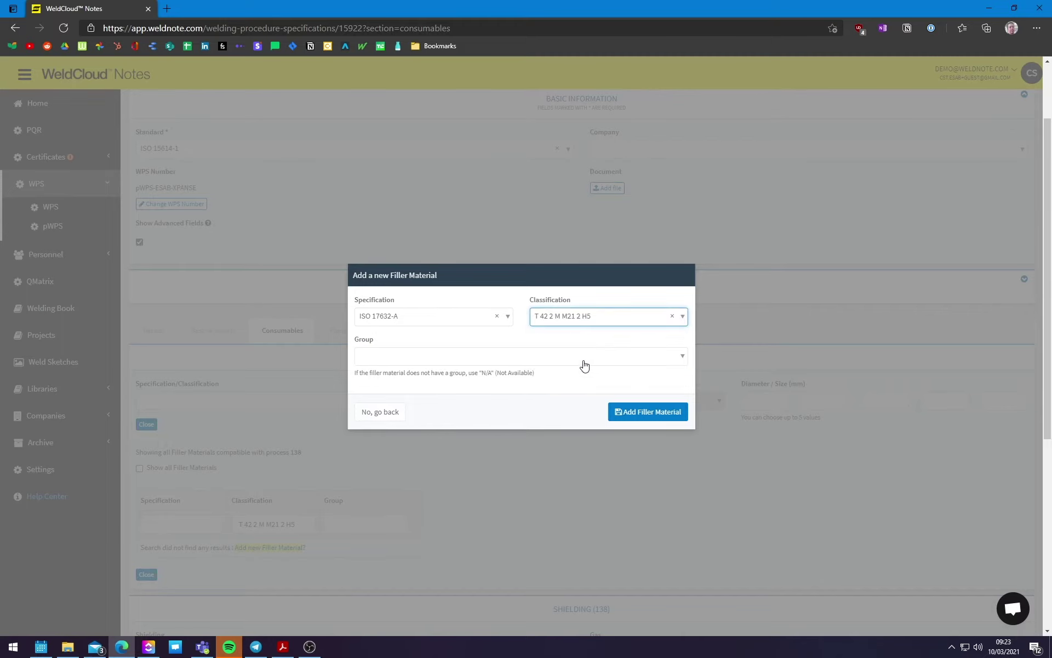
click(489, 363)
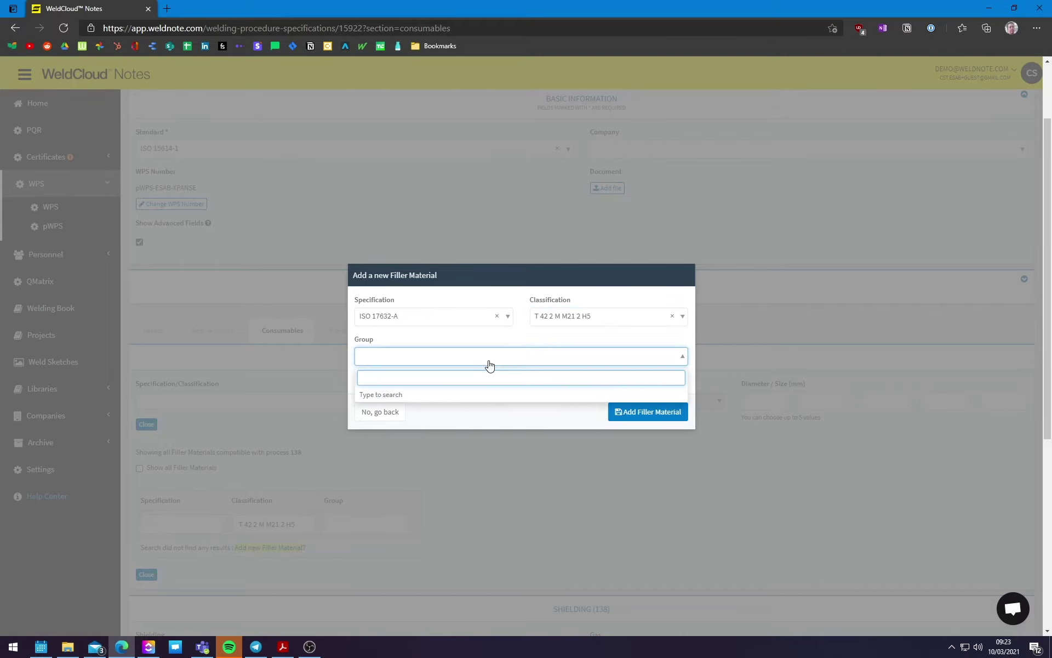
text(FM1)
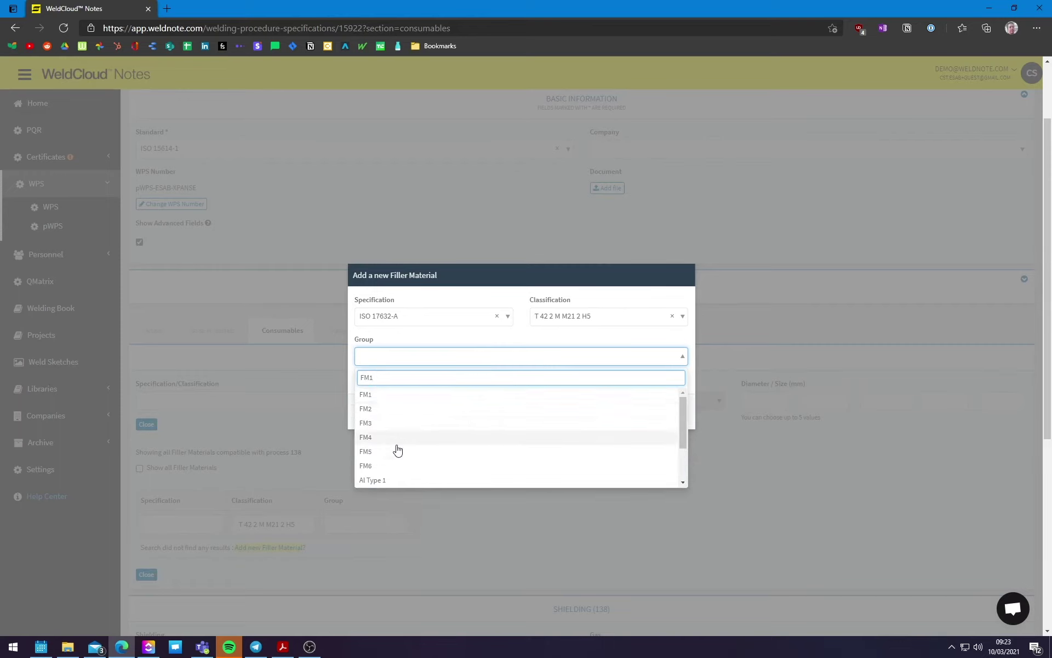
click(406, 400)
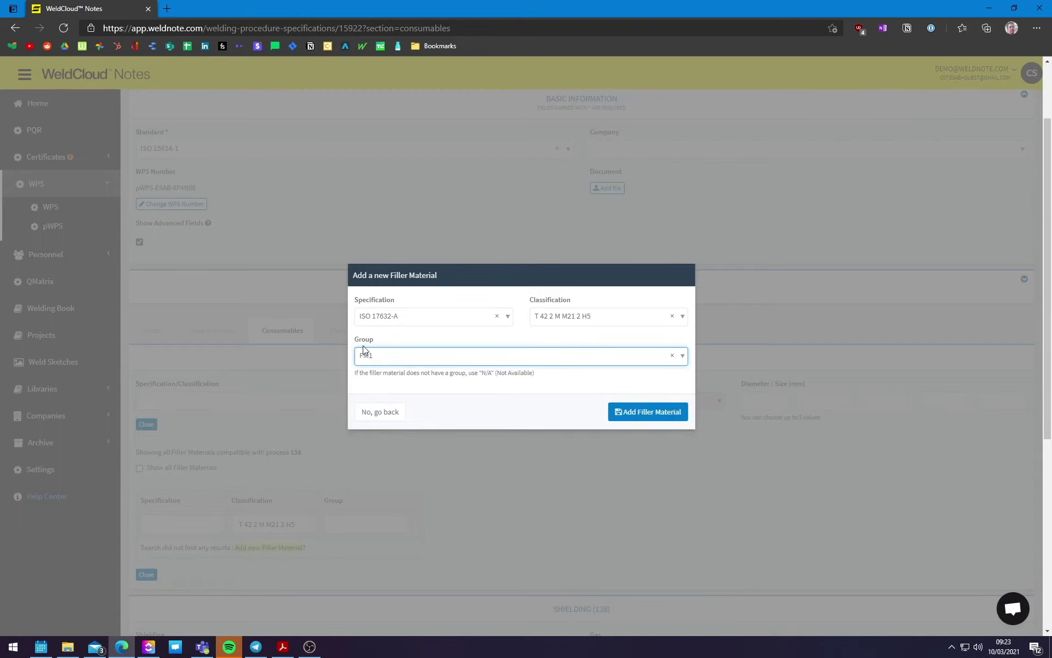
click(644, 417)
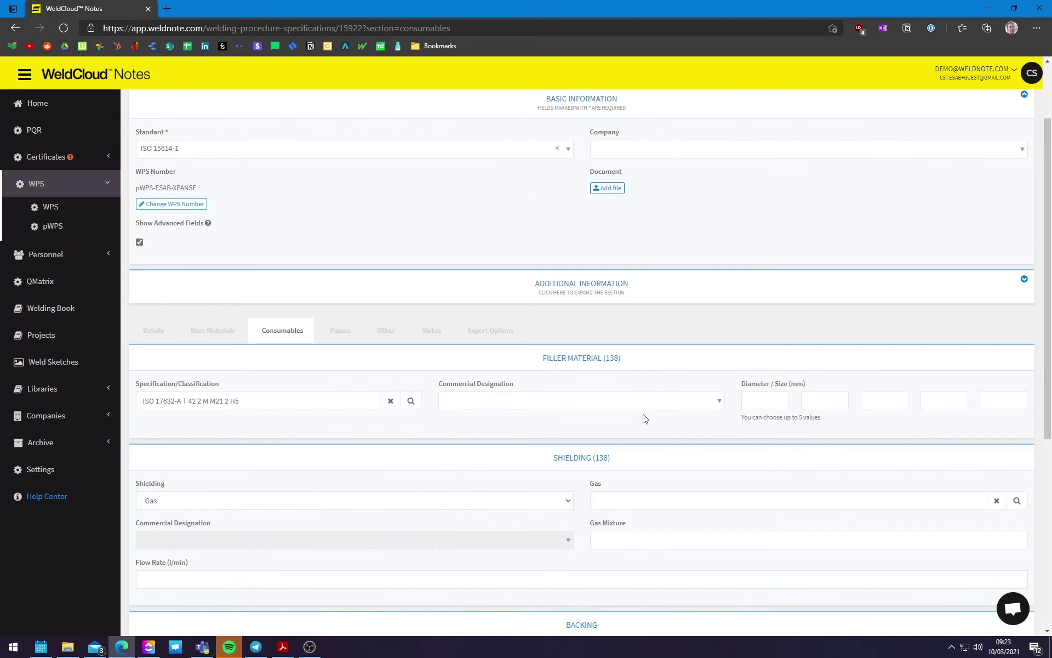
Step: Add ESAB OK Tubrod 14.13 as the filler's commercial designation and confirm it
click(493, 404)
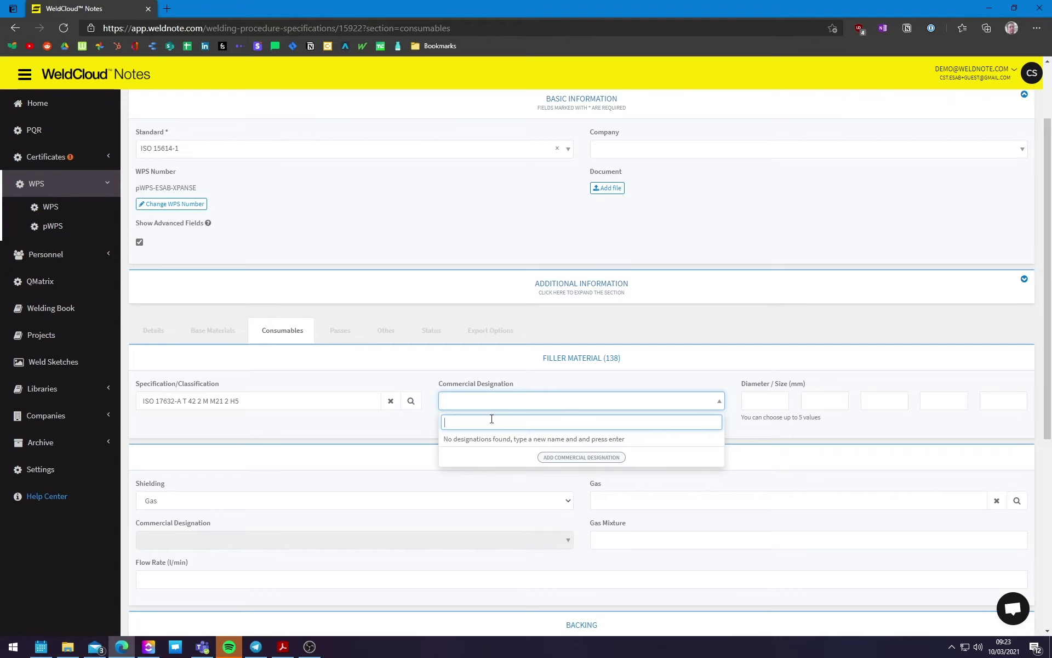
text(ESAB OK Tubrod 14.13)
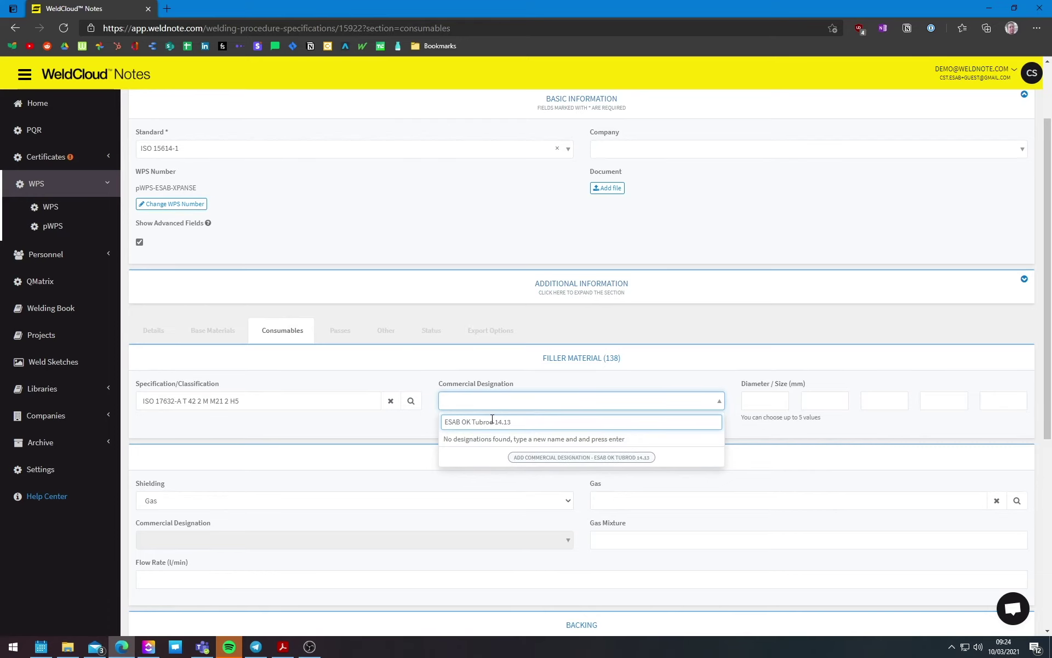
click(625, 459)
click(678, 407)
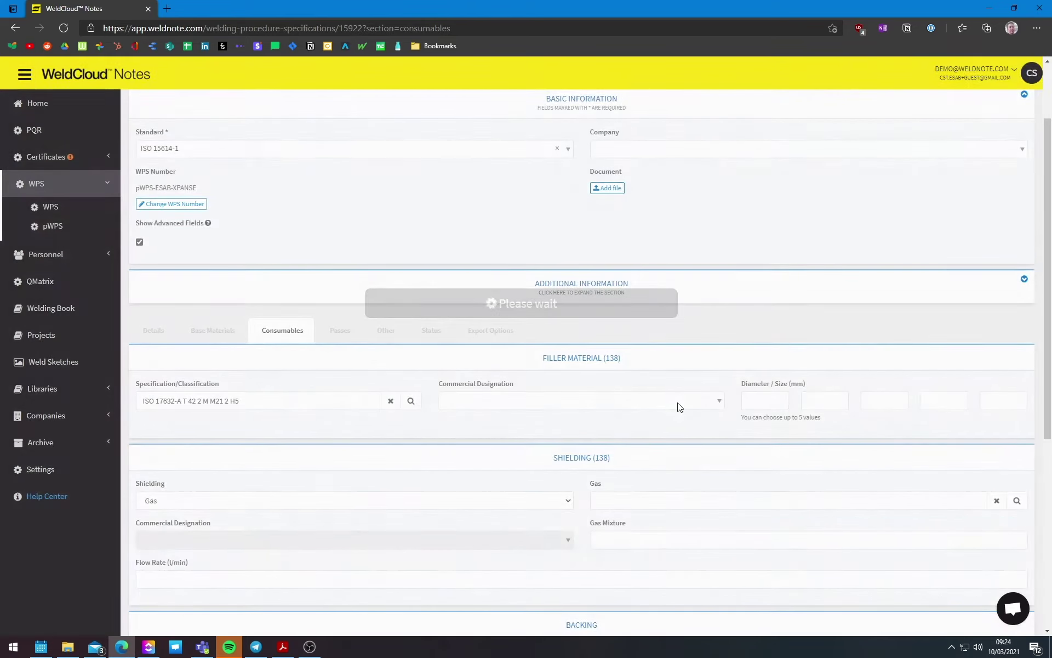
Step: Enter 1.2 mm as the filler wire diameter
click(768, 399)
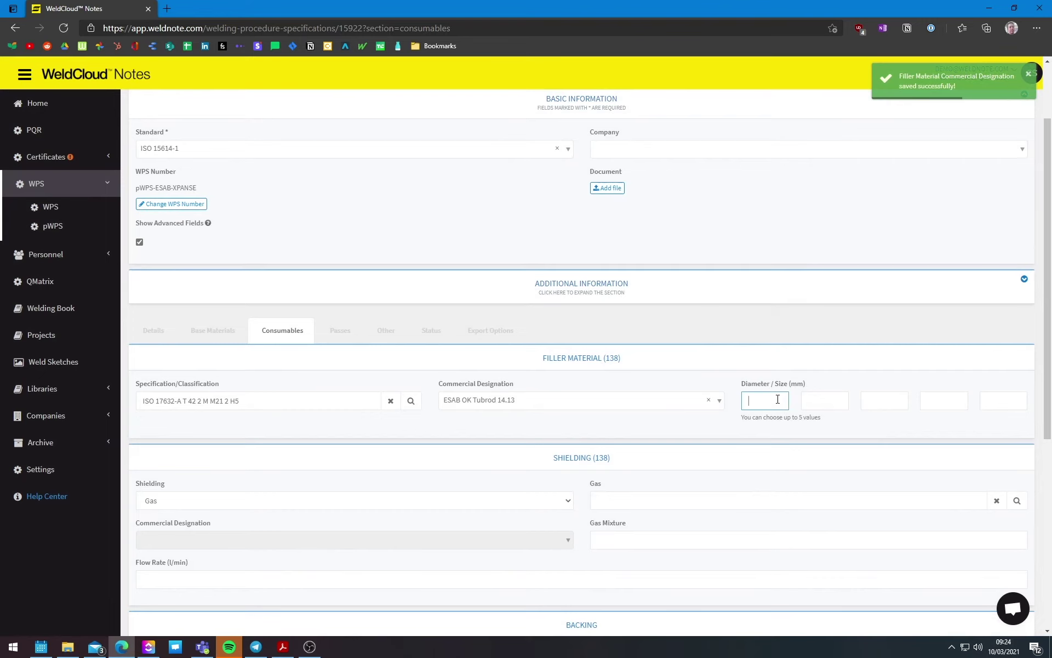
text(1.2)
scroll(608, 324, down, 2)
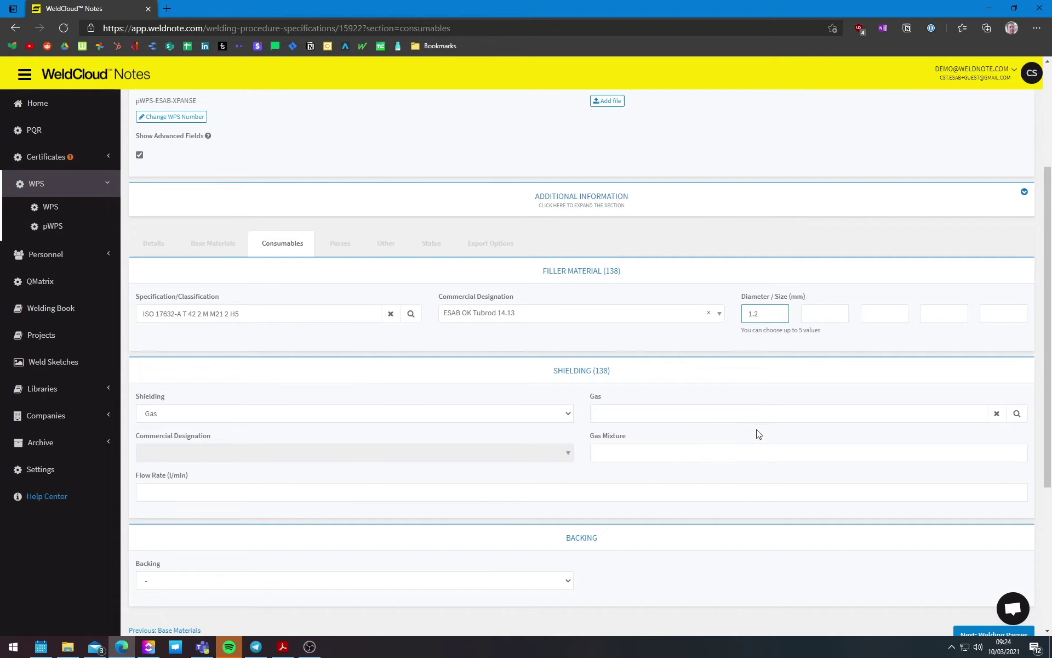
Step: Choose M21 Argon + CO2 shielding gas and add designation Corgon 18 with mixture 18% CO2
click(780, 419)
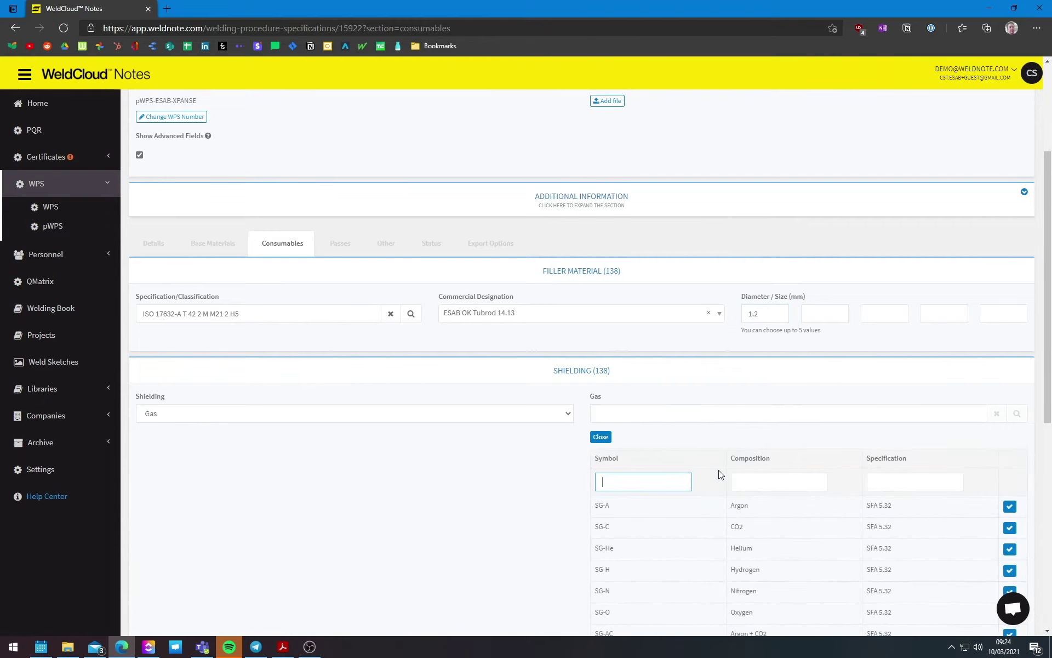
text(M21)
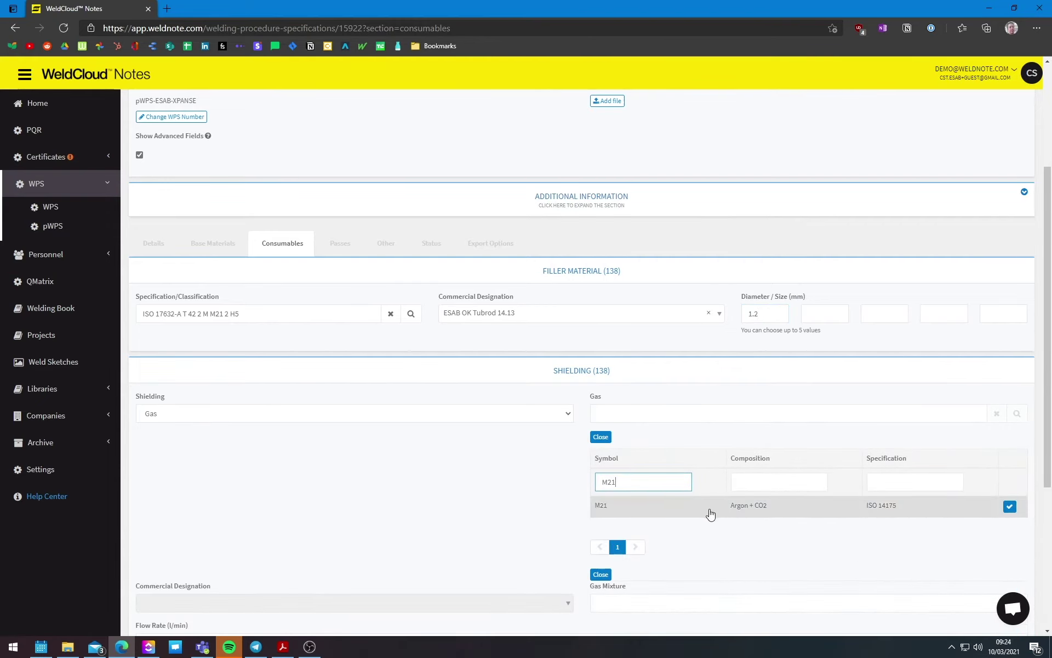
click(759, 510)
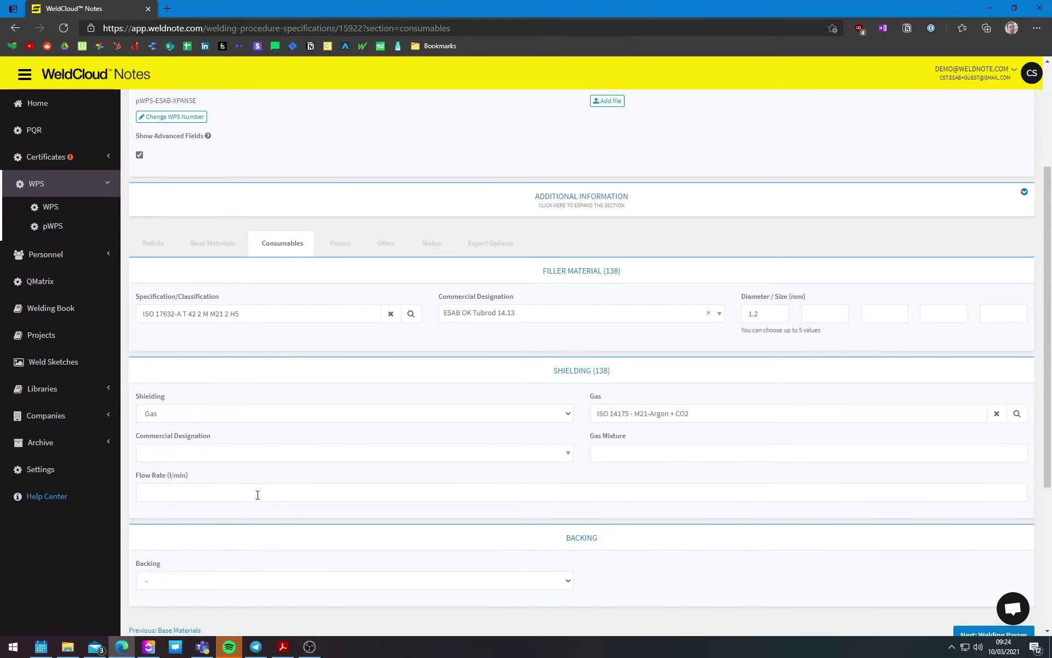
click(247, 454)
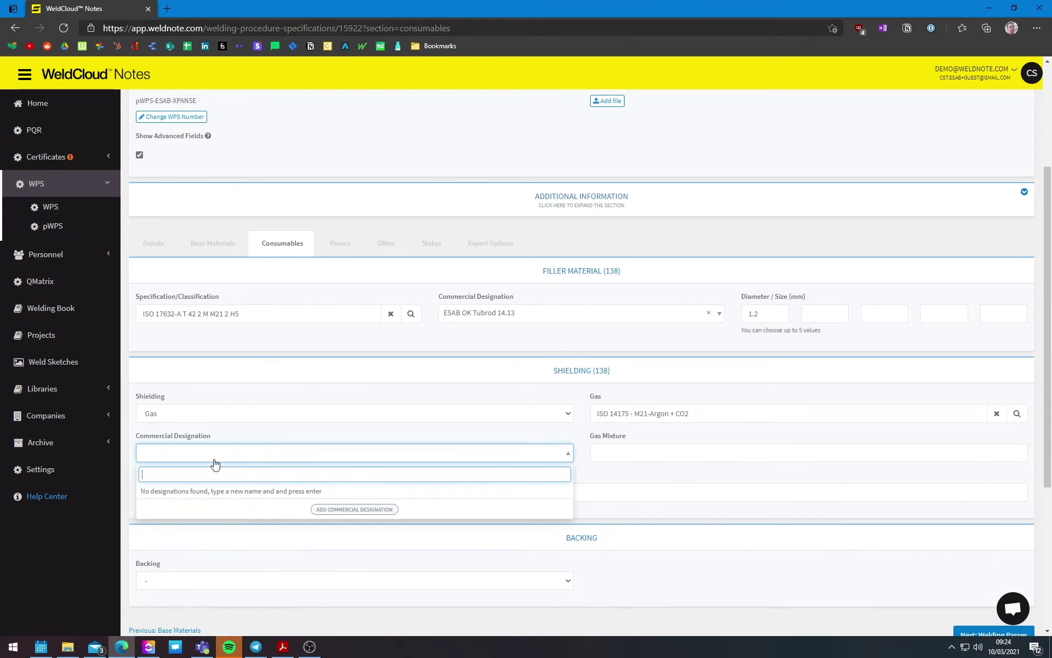
text(Corgon 18)
click(340, 509)
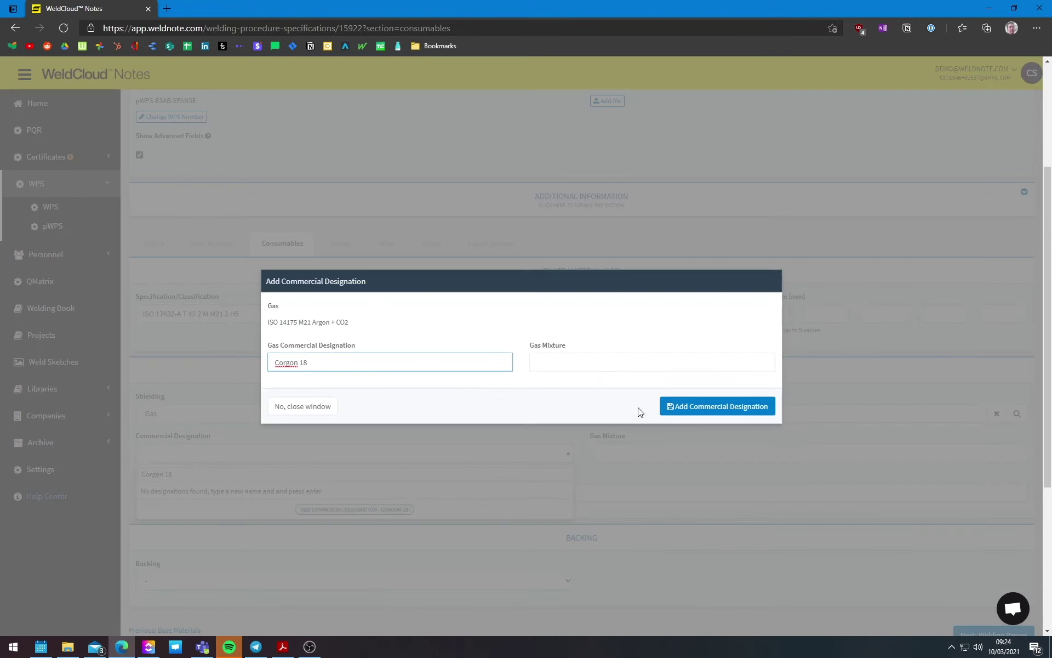
click(618, 366)
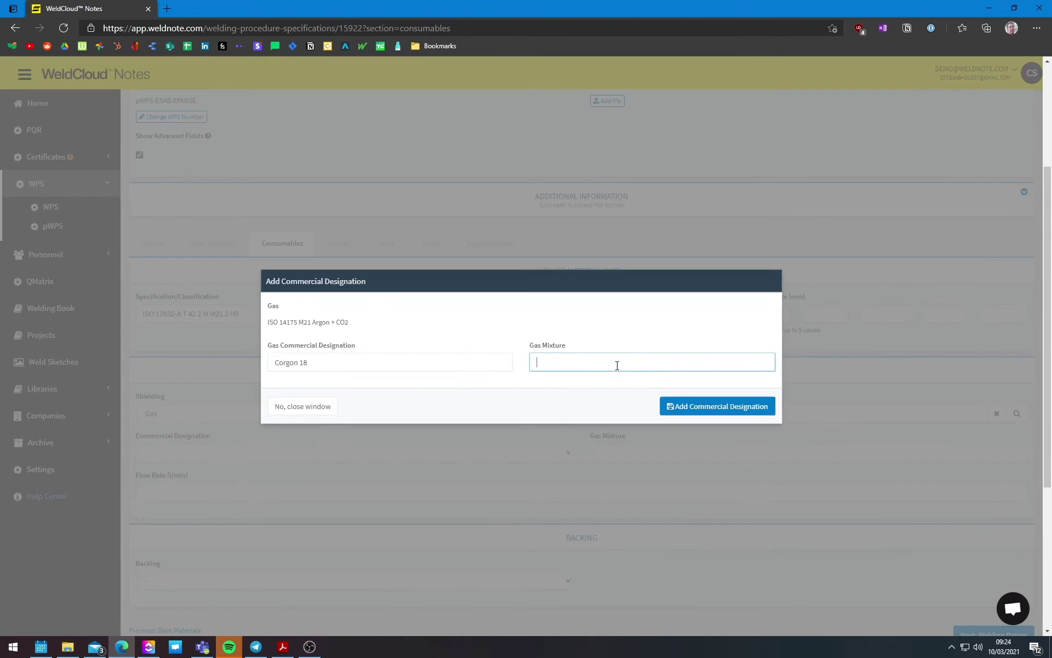
text(18% CO2)
click(687, 406)
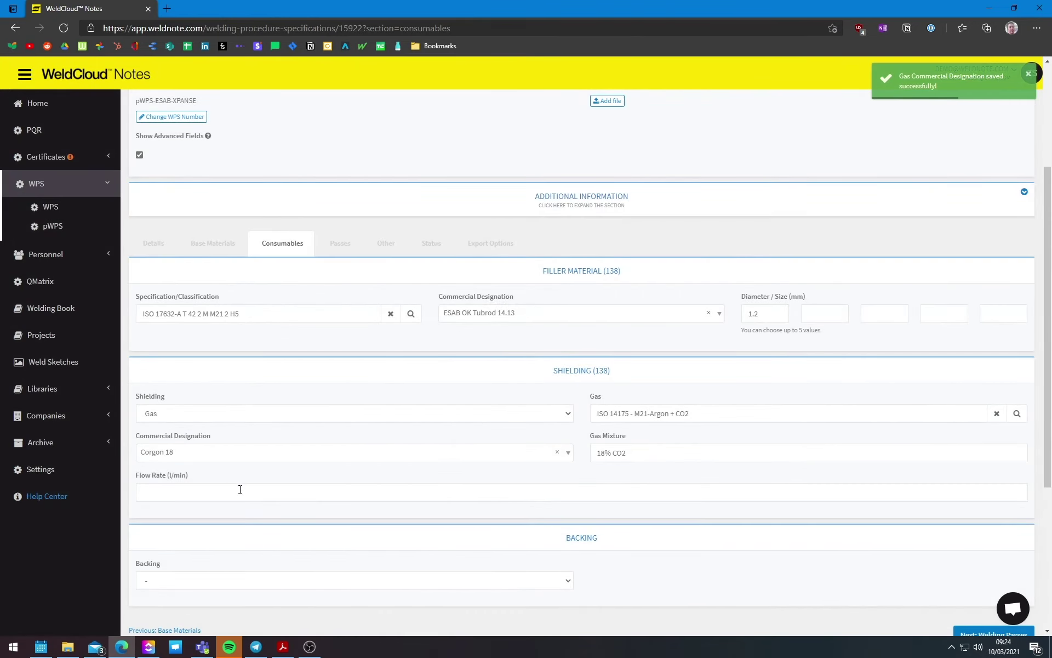
Step: Set the gas flow rate to 16 l/min and backing to None, then save the WPS
click(354, 491)
text(16)
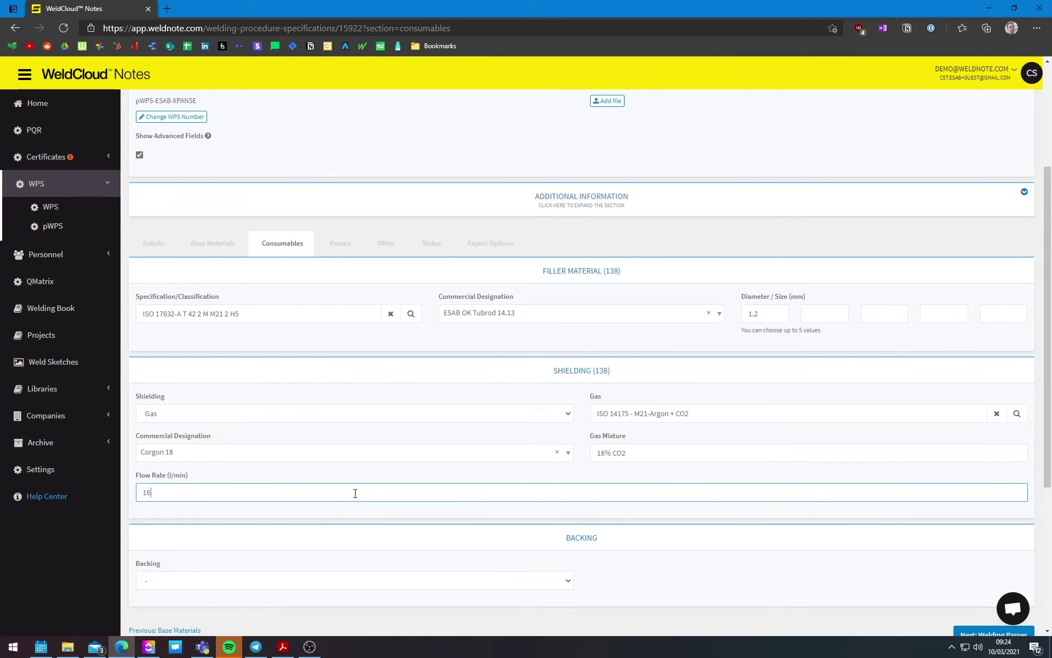
click(269, 581)
scroll(269, 581, down, 2)
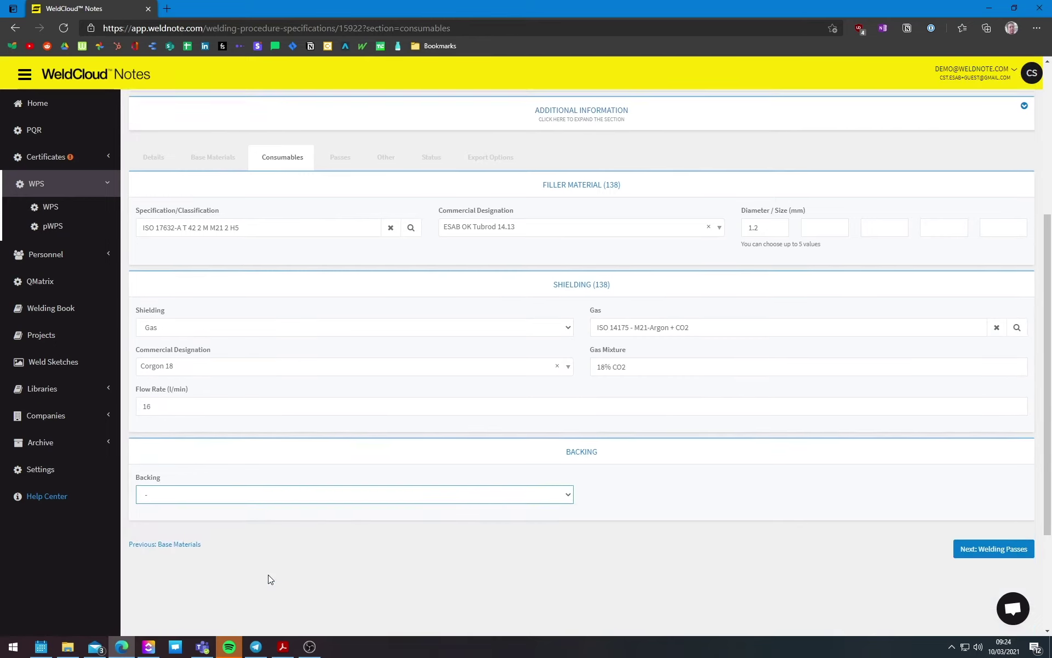
click(230, 500)
click(214, 542)
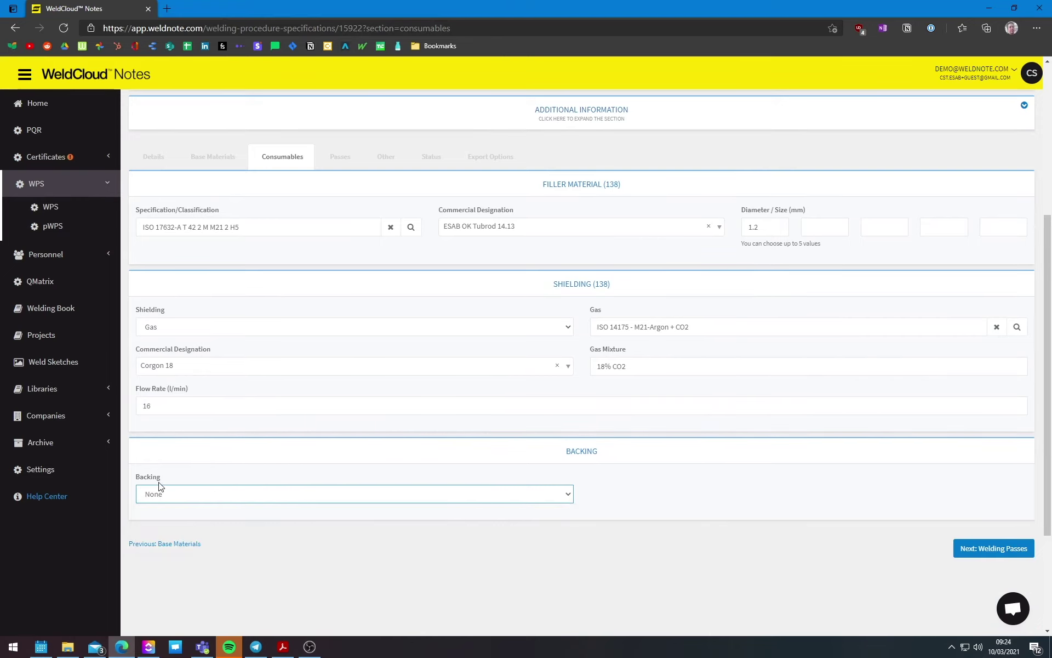
scroll(669, 537, up, 2)
scroll(531, 554, up, 2)
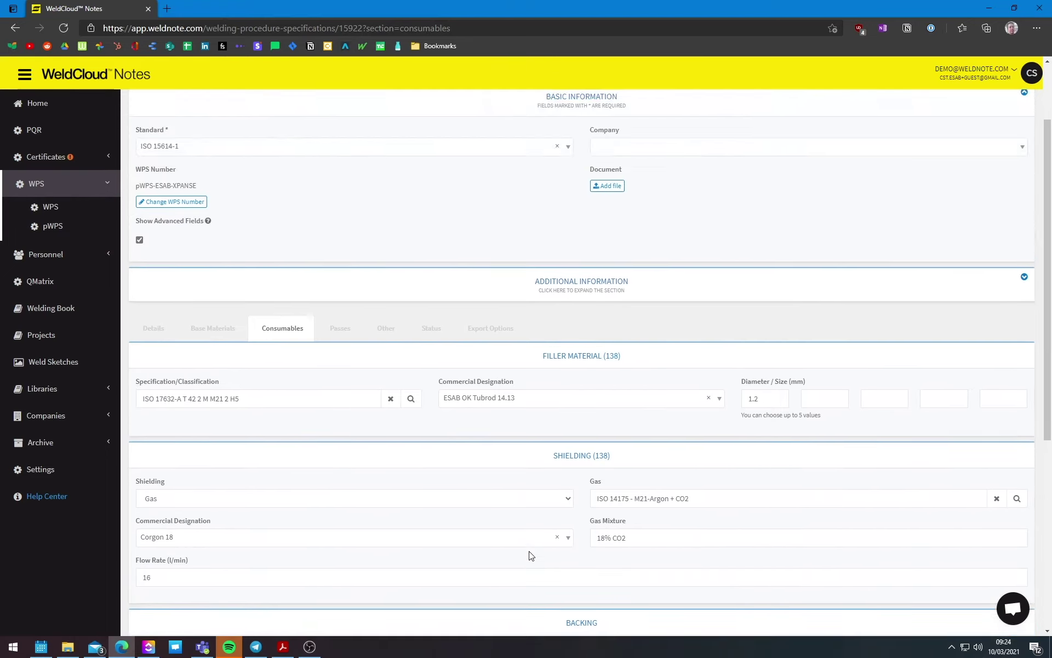
scroll(531, 554, down, 2)
scroll(642, 535, down, 2)
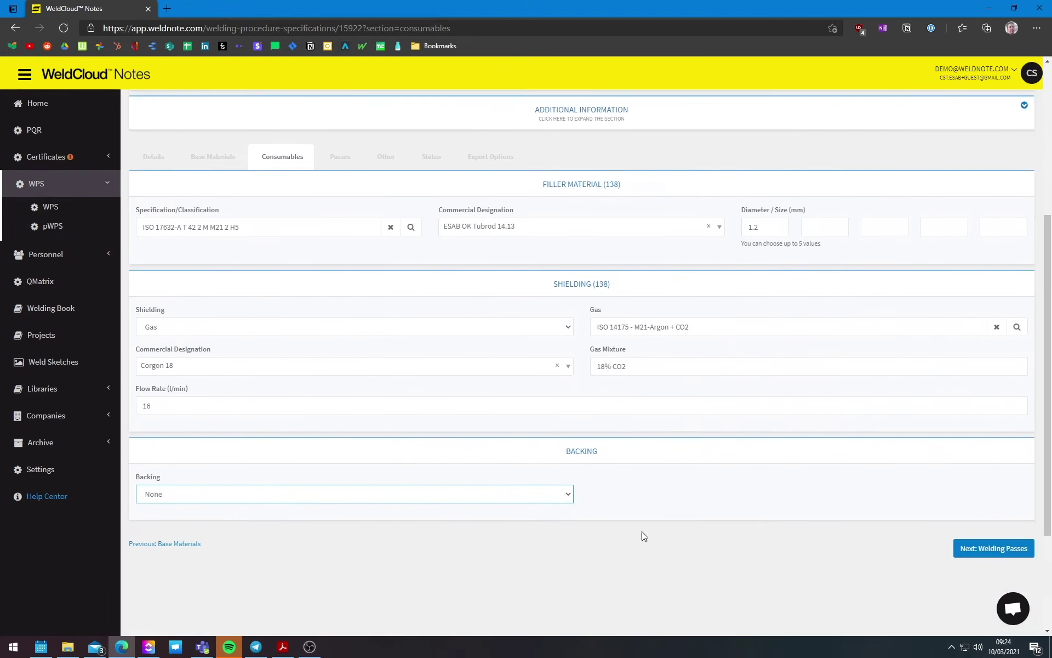
click(984, 555)
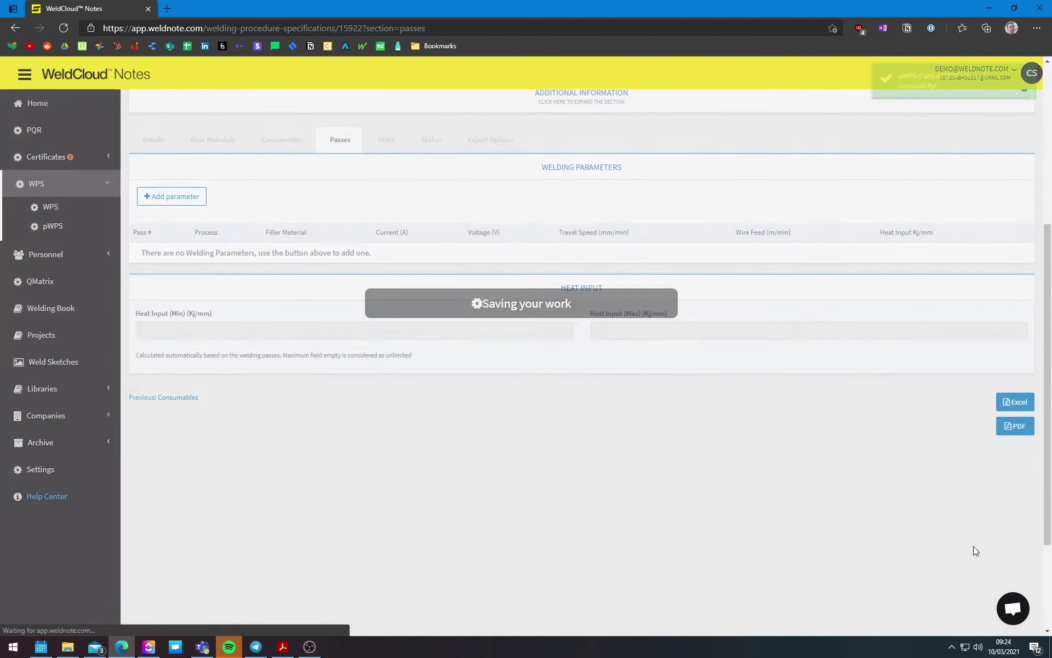
Step: Add a new welding pass on layer 138
scroll(257, 307, up, 5)
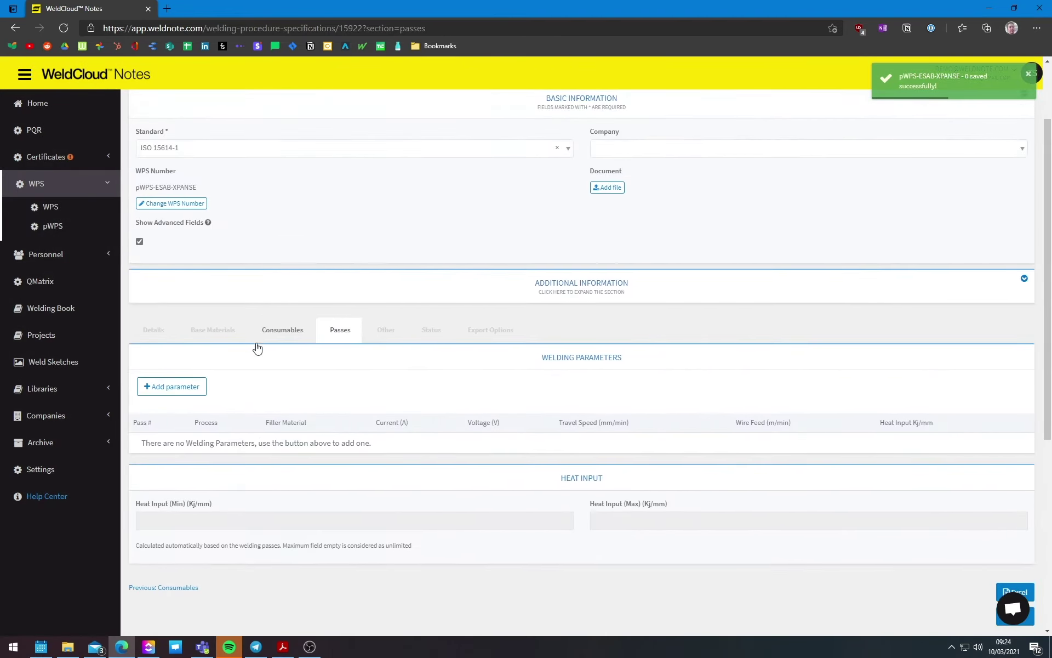
scroll(257, 348, down, 2)
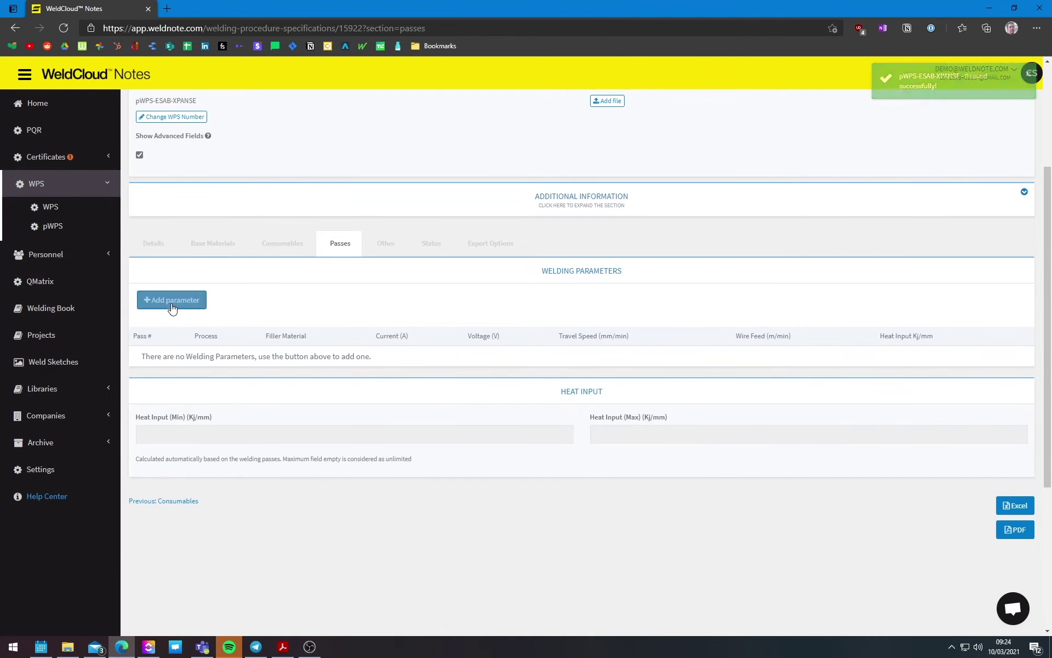
click(172, 301)
scroll(298, 367, down, 5)
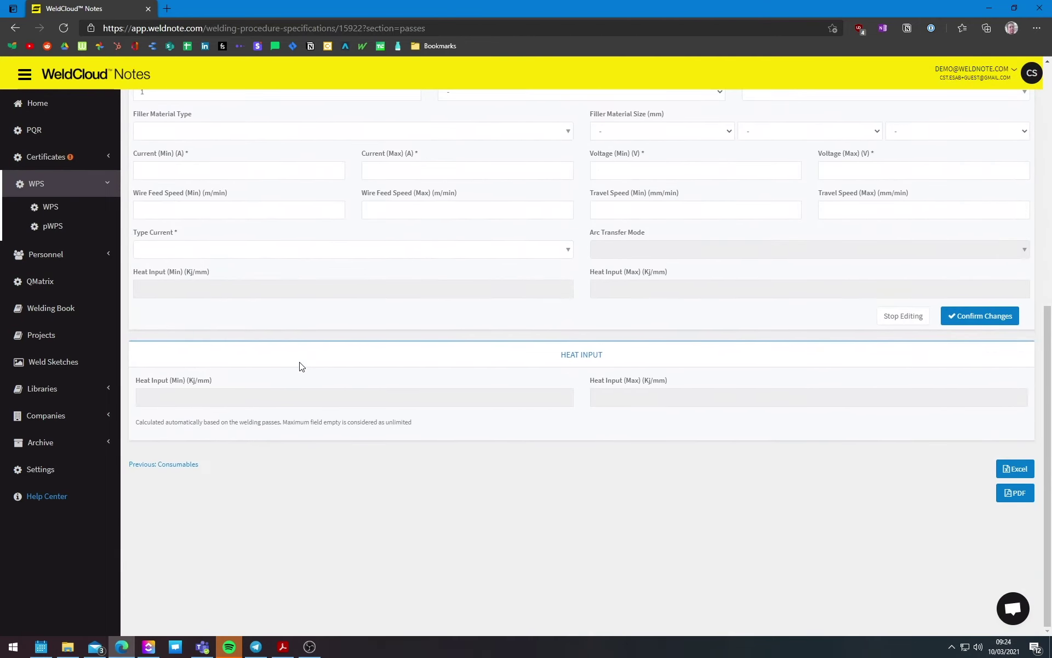
scroll(301, 367, up, 2)
click(477, 180)
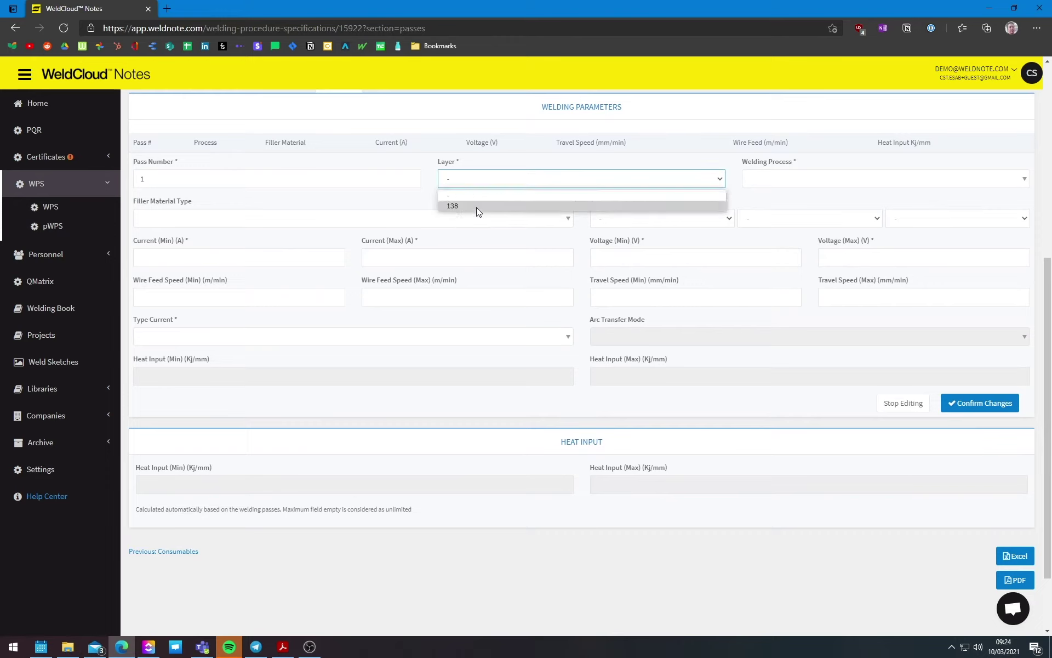
click(477, 206)
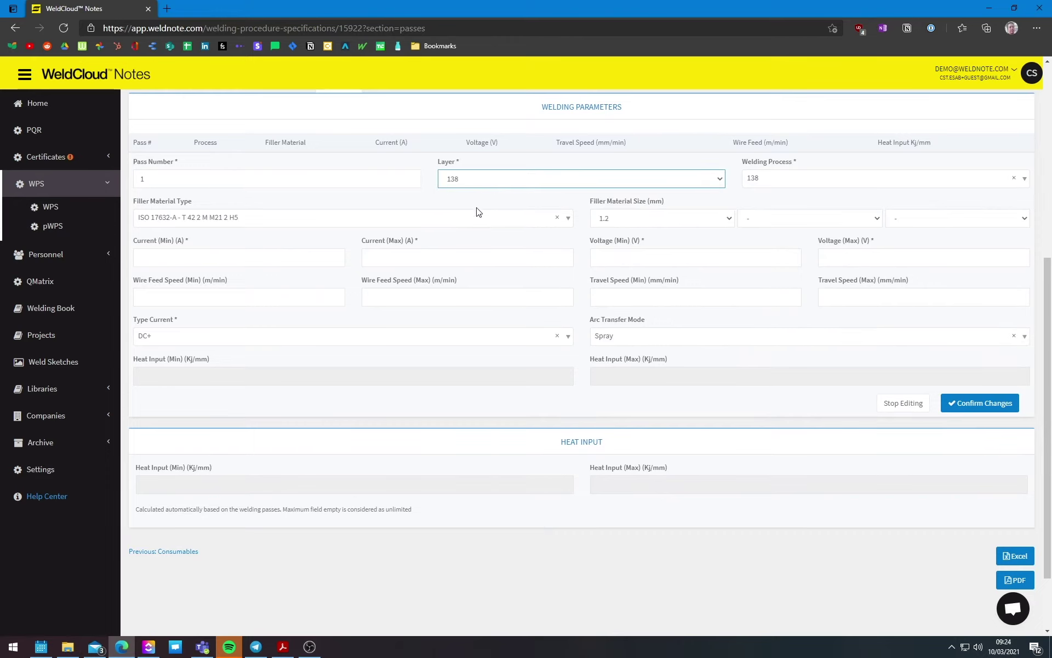
Step: Enter the pass current range 310–320 A
click(222, 258)
click(257, 261)
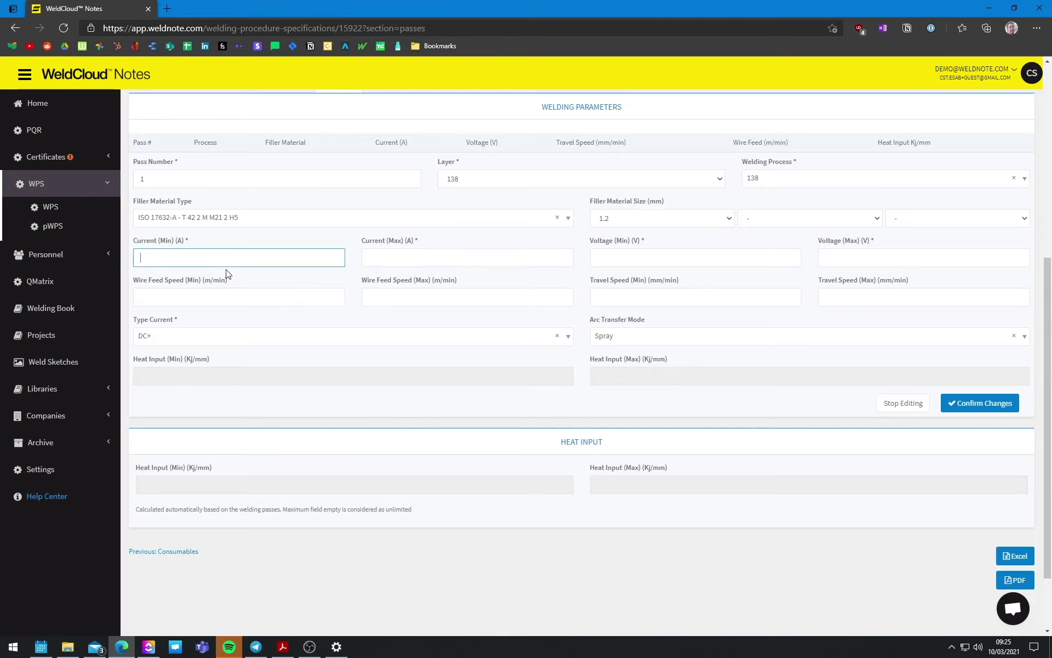
text(315)
key(Tab)
text(315)
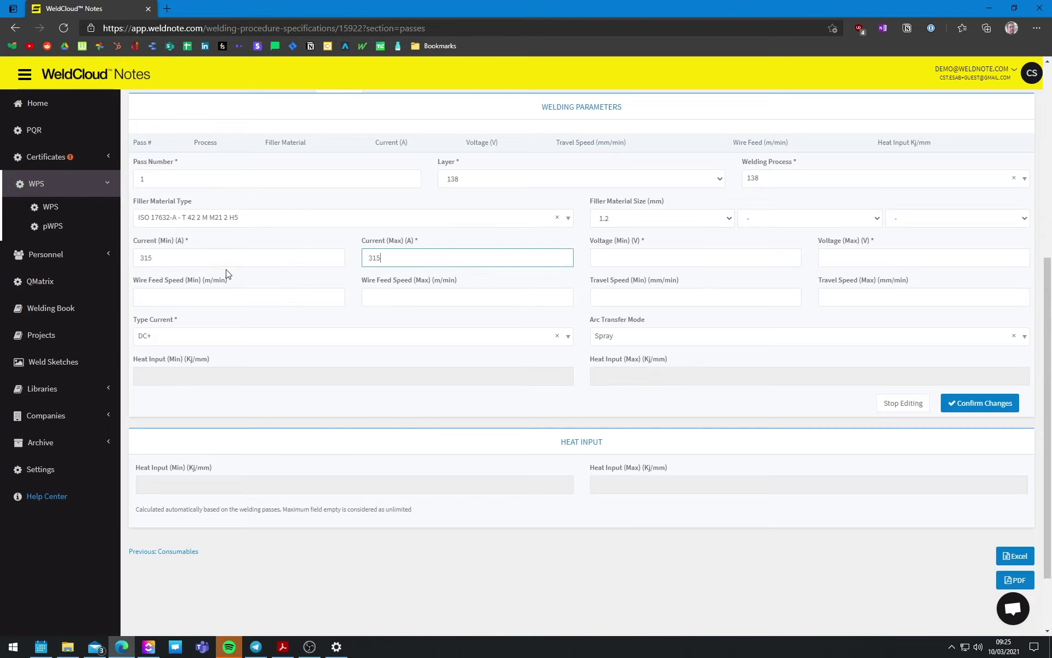
click(200, 258)
key(shift+Left)
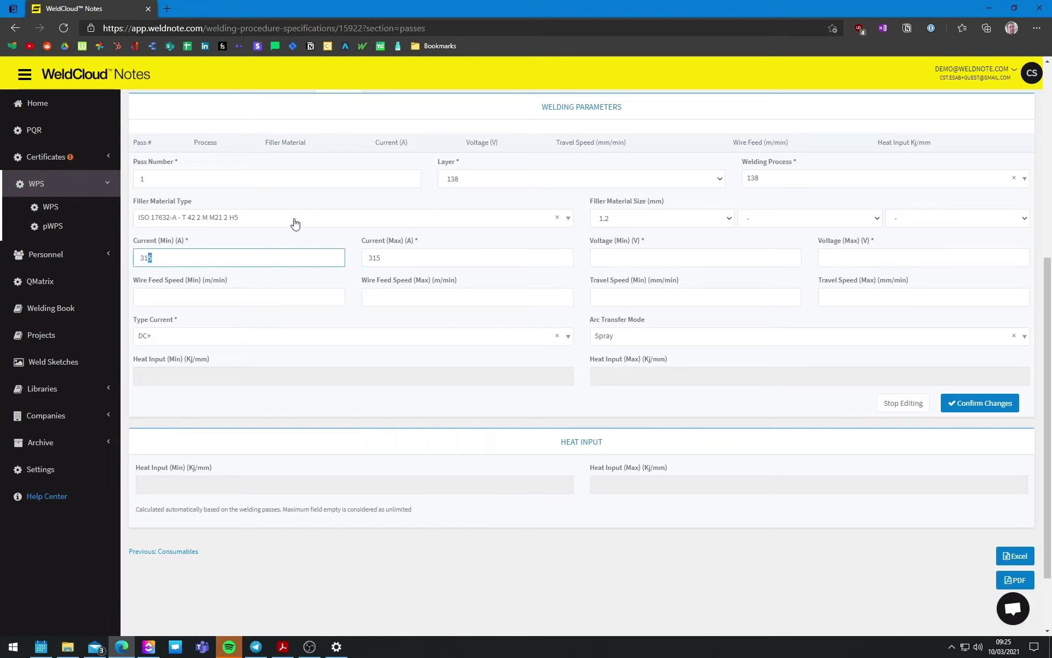
text(0)
key(Tab)
text(320)
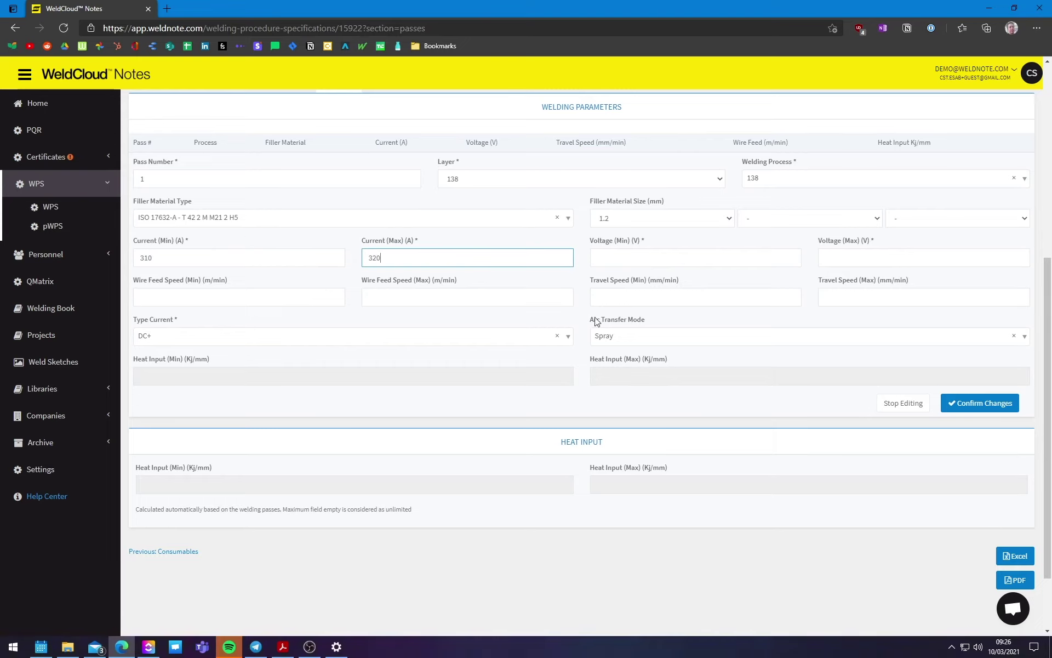
Step: Enter voltage 28–29 V, wire feed 11.5–12.5 m/min and travel speed 400–410 mm/min
click(642, 258)
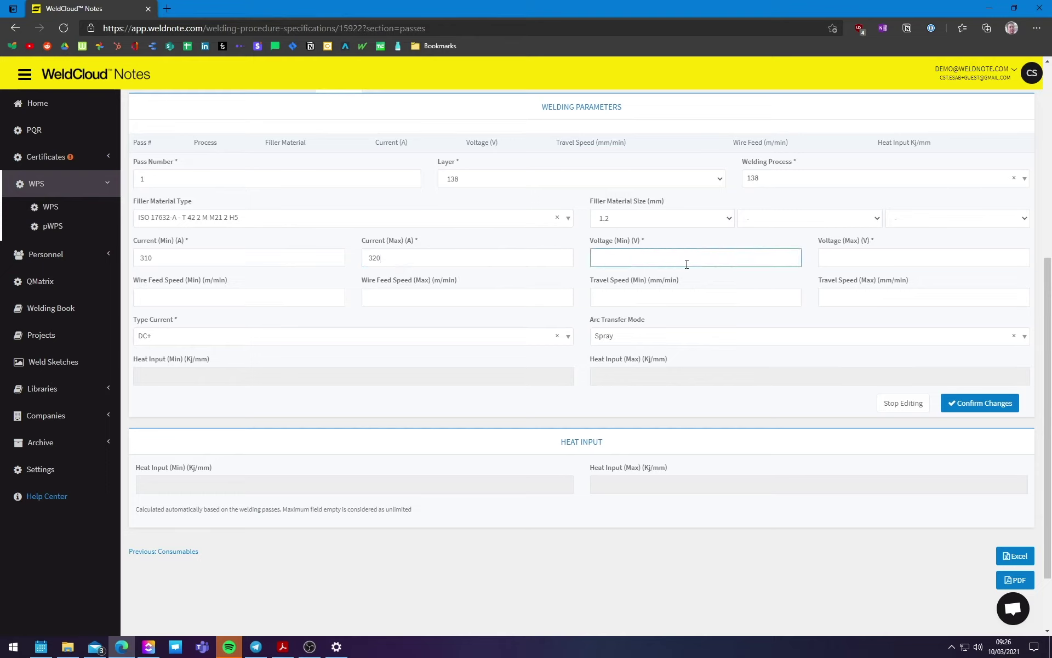
text(28)
key(Tab)
text(29)
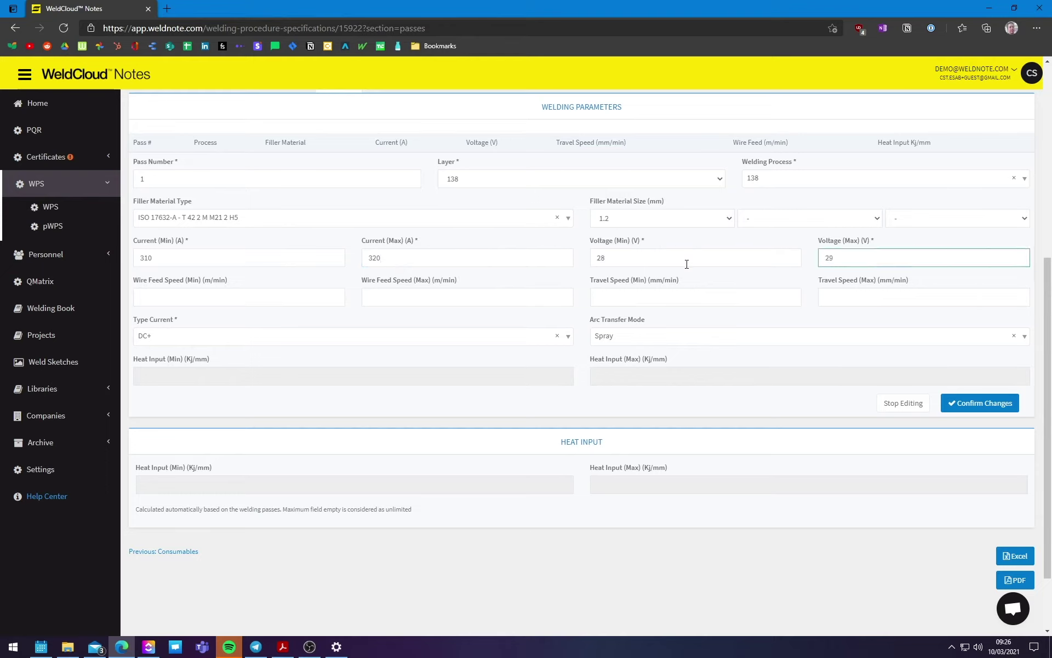
click(288, 300)
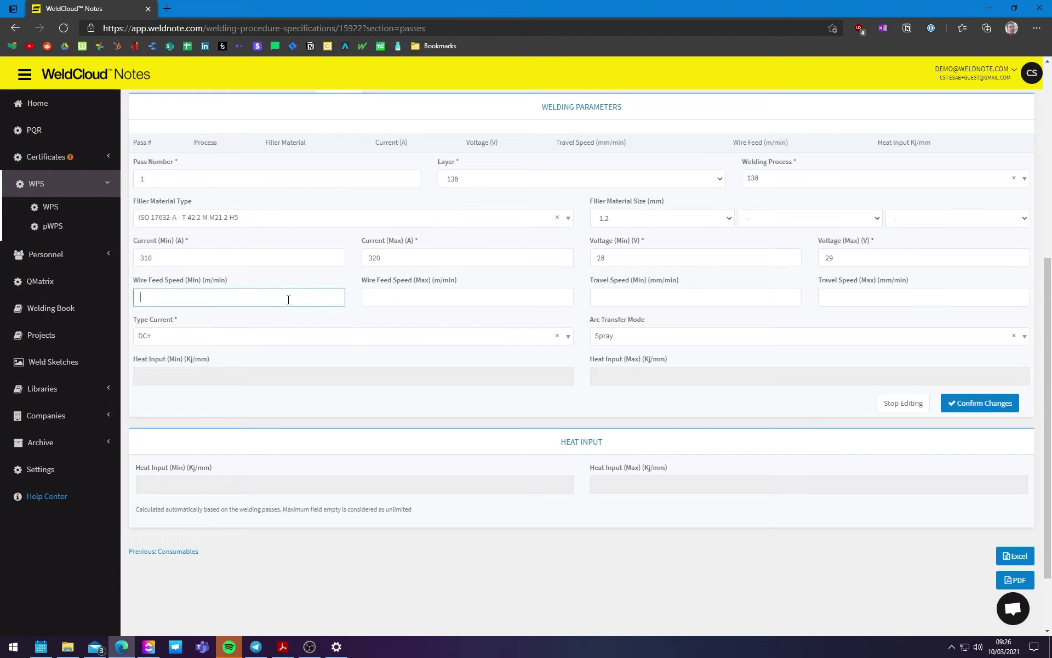
text(11.5)
key(Tab)
text(12.5)
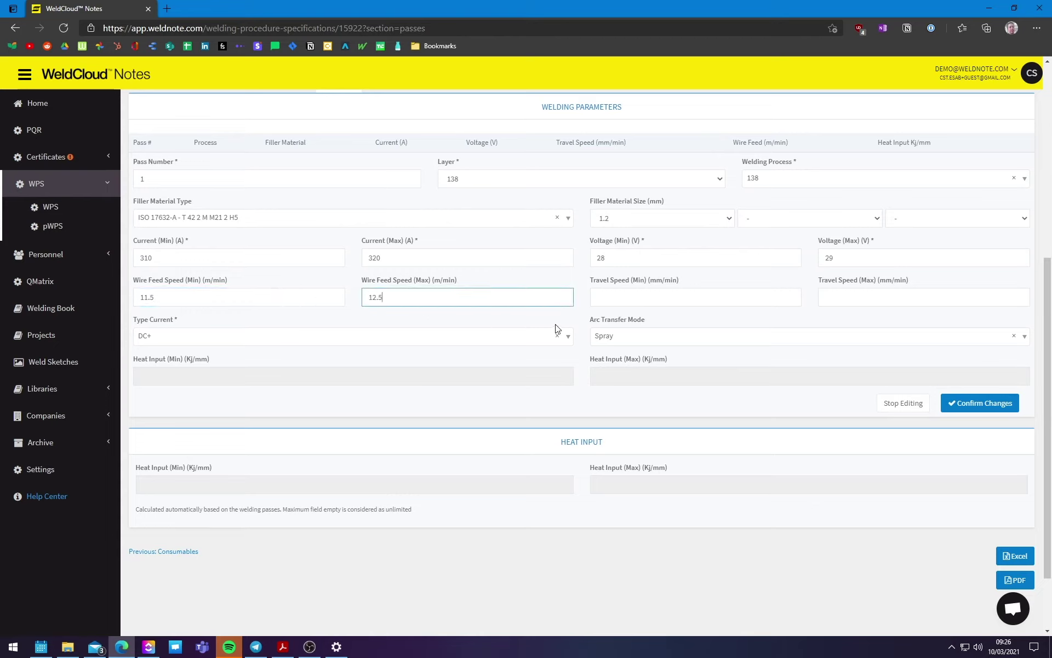
click(606, 299)
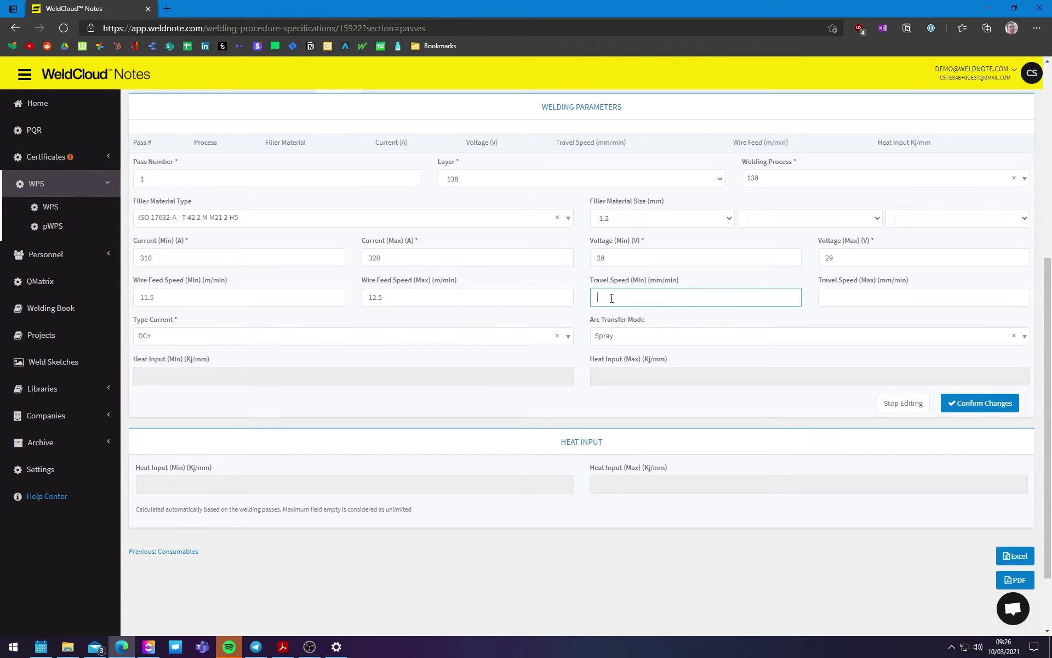
text(400)
key(Tab)
text(410)
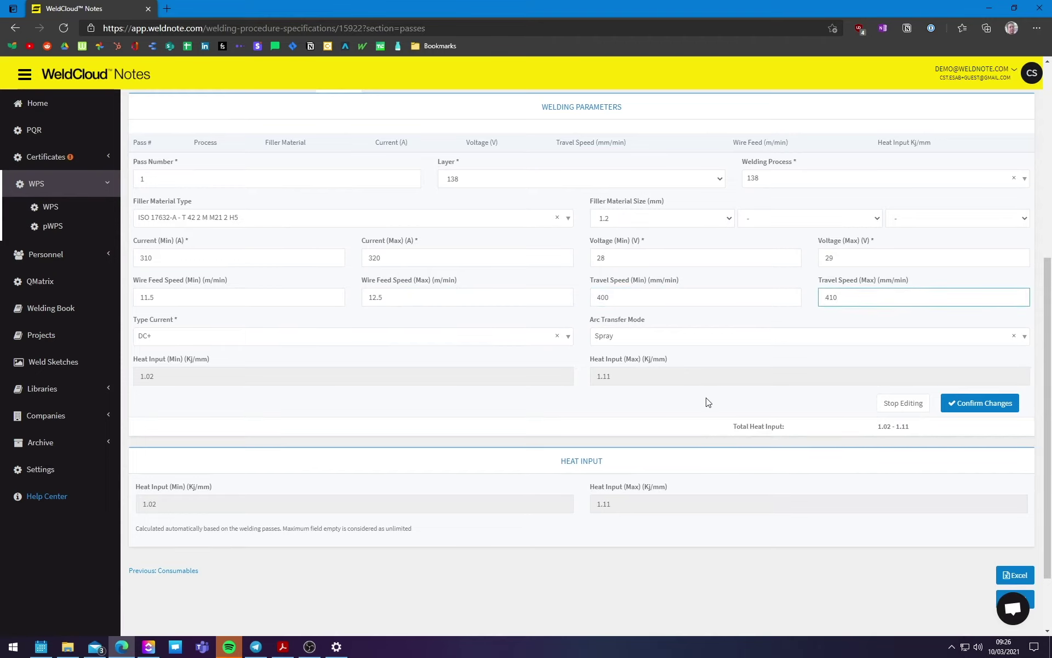
Step: Save pass 1 into the passes table
click(988, 405)
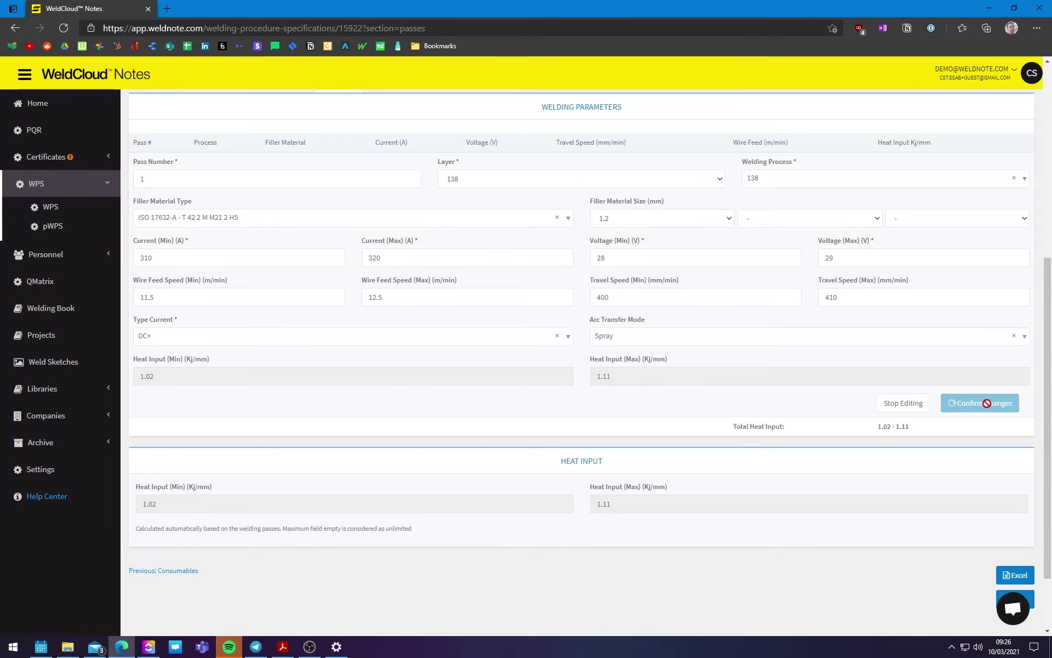
scroll(491, 313, up, 2)
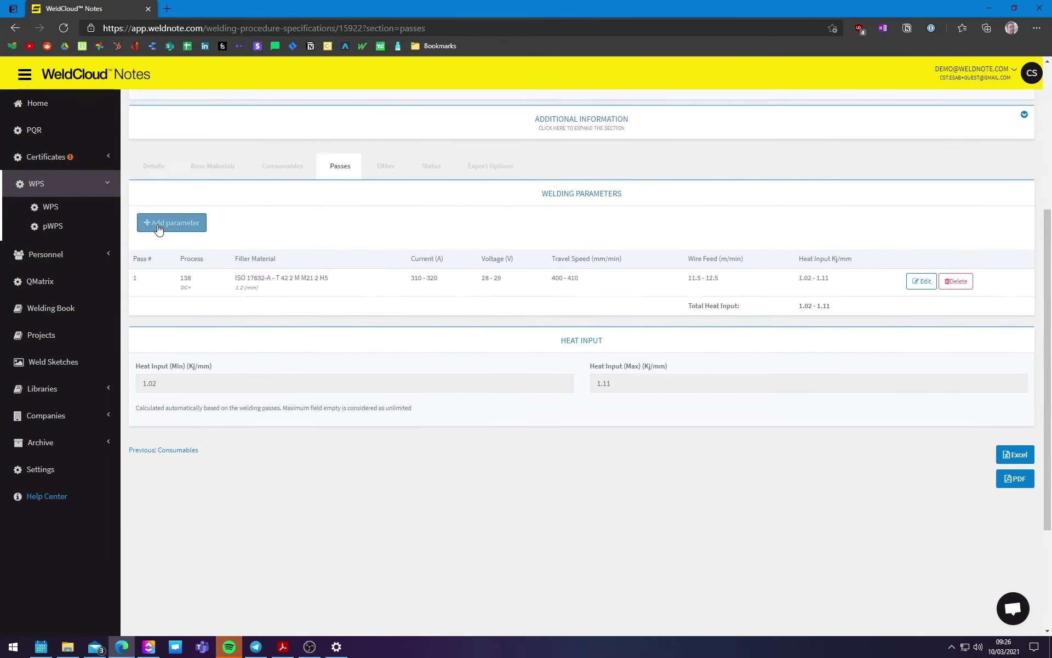
drag(411, 278, 444, 283)
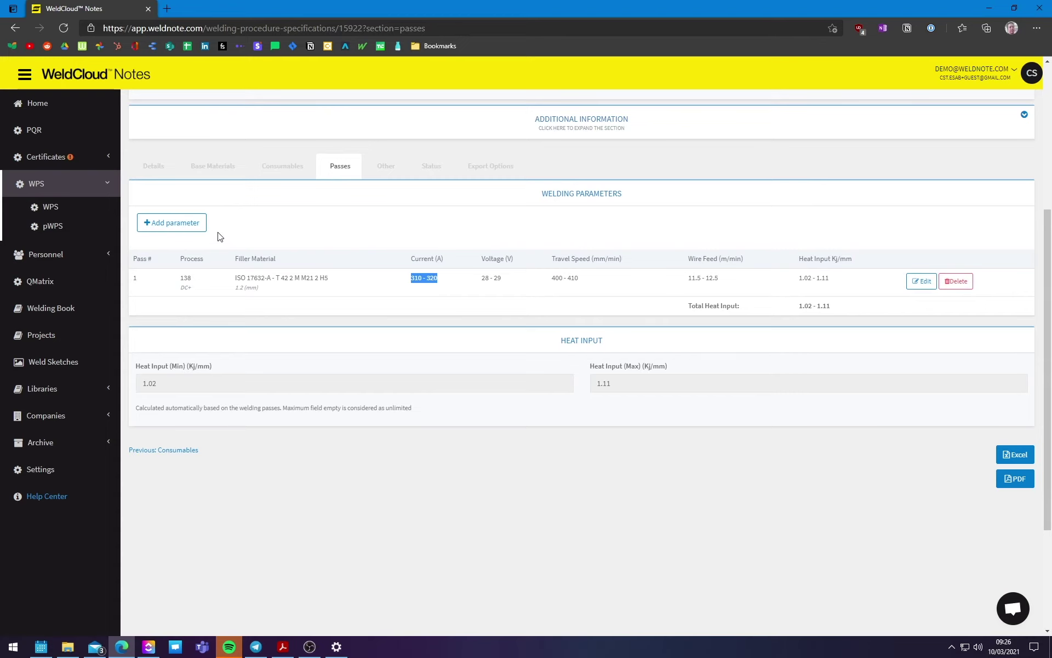
click(440, 304)
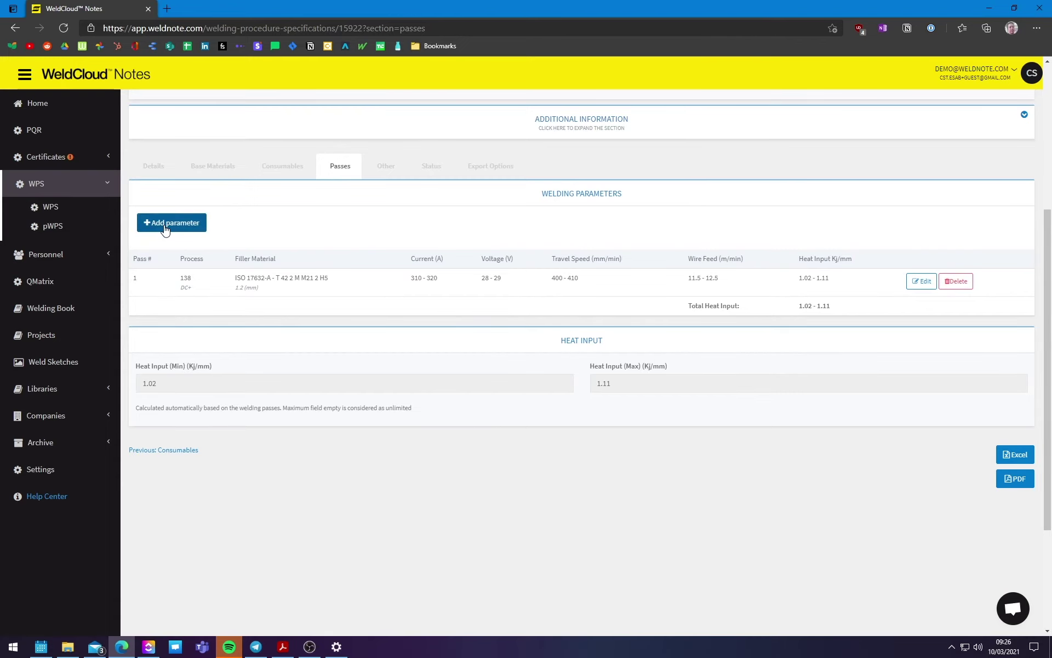
click(163, 225)
Step: Set pass 2 to layer 138 with current 265–275 A and voltage 26–27 V
scroll(238, 254, down, 3)
scroll(358, 268, up, 2)
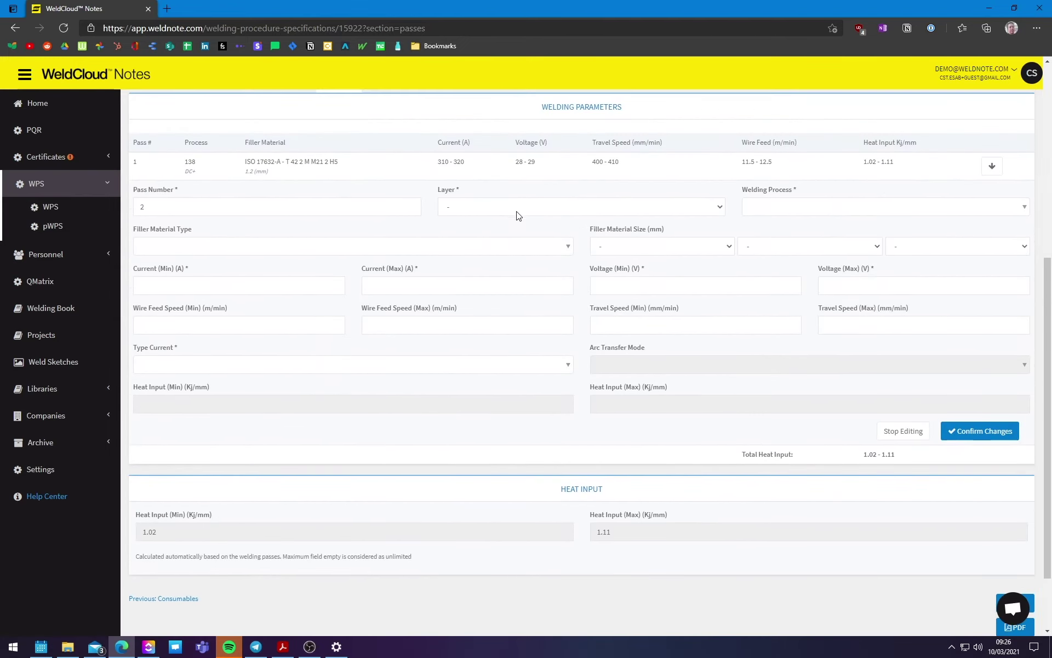
click(518, 208)
click(493, 236)
click(184, 283)
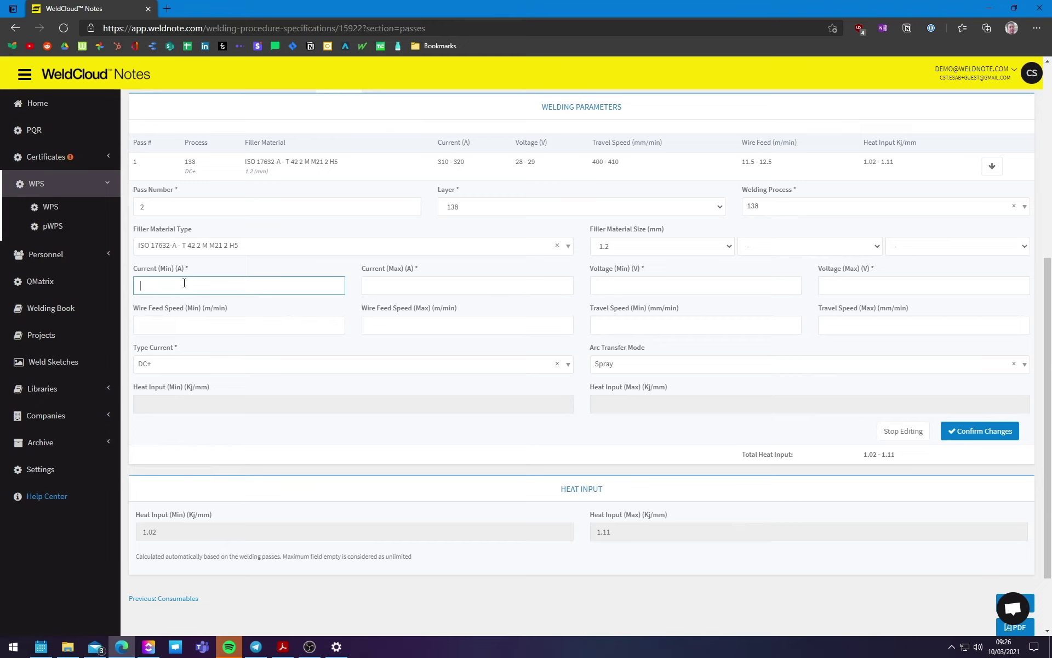
text(265)
key(Tab)
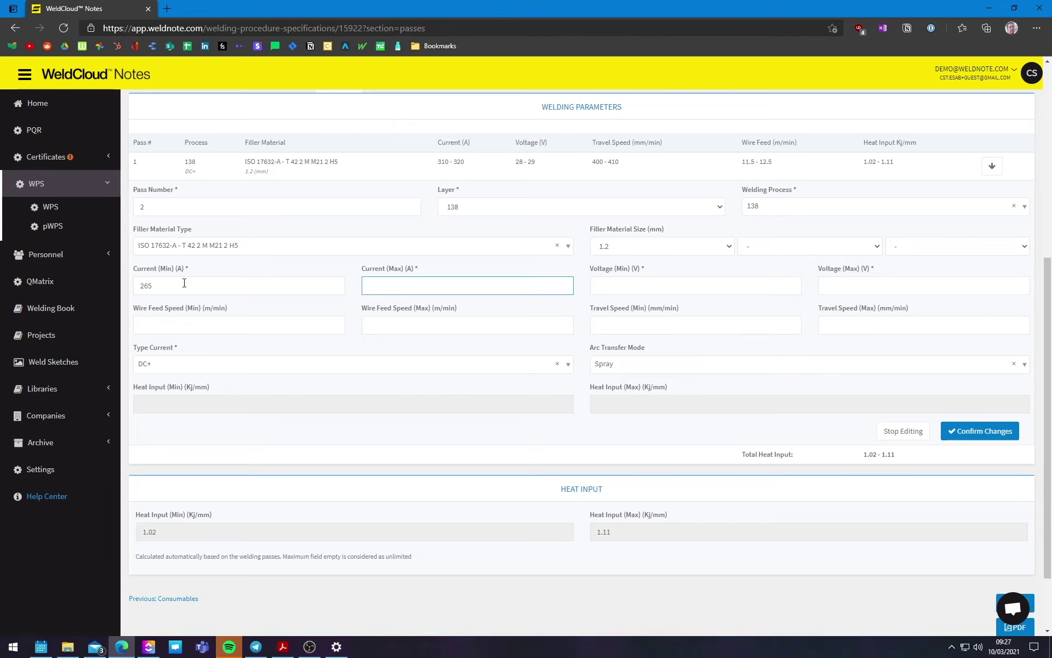
text(275)
key(Tab)
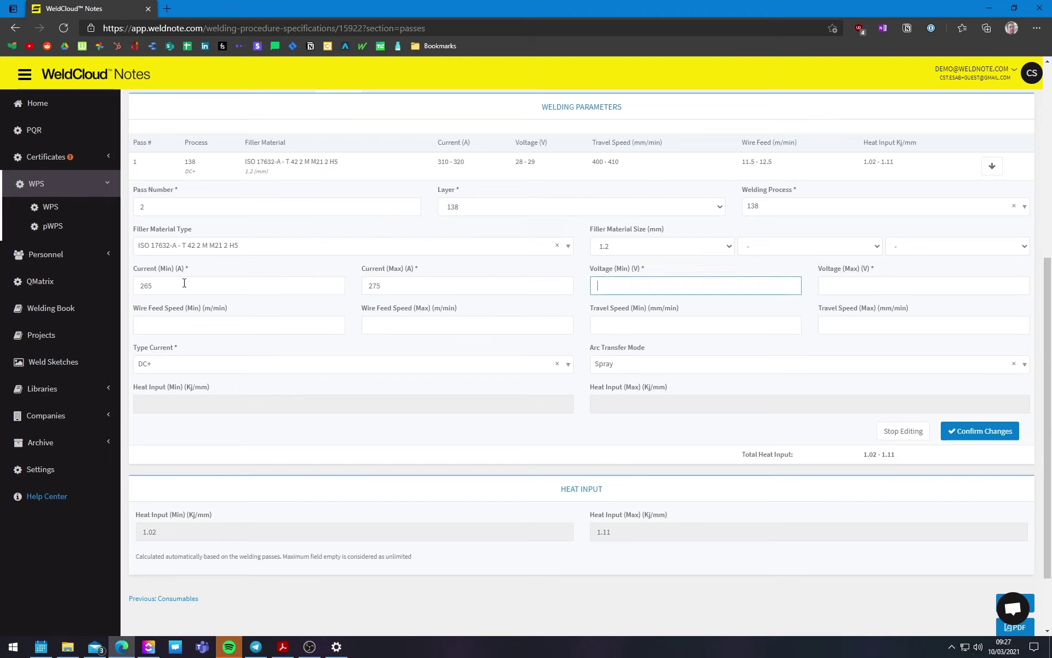
text(26)
key(Tab)
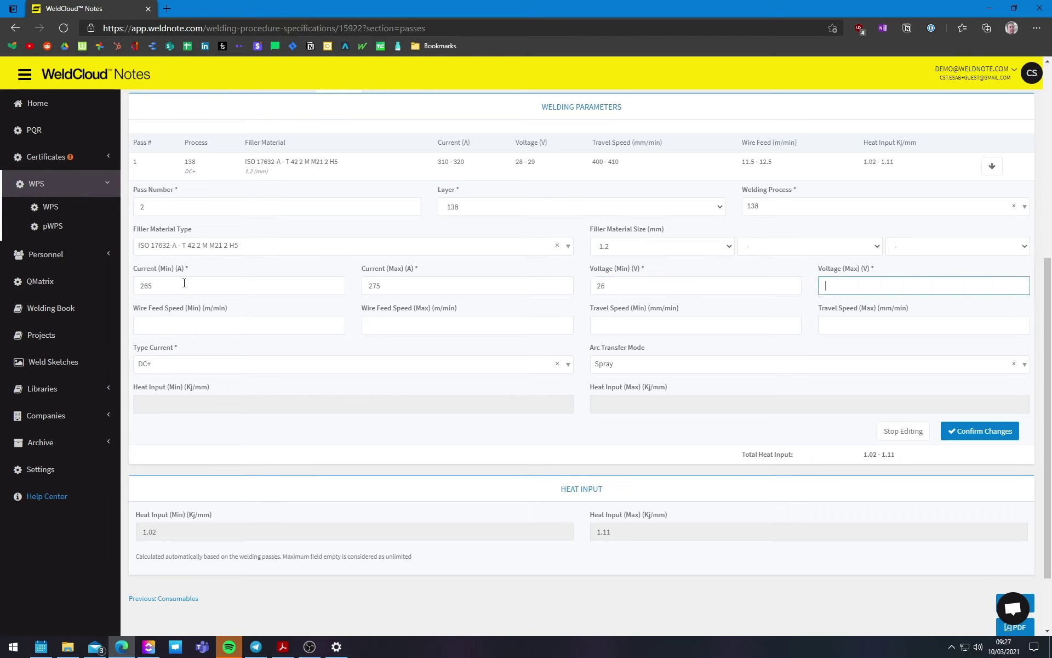
text(27)
Step: Enter wire feed 9–10 and travel speed 425–430, then save pass 2
key(Tab)
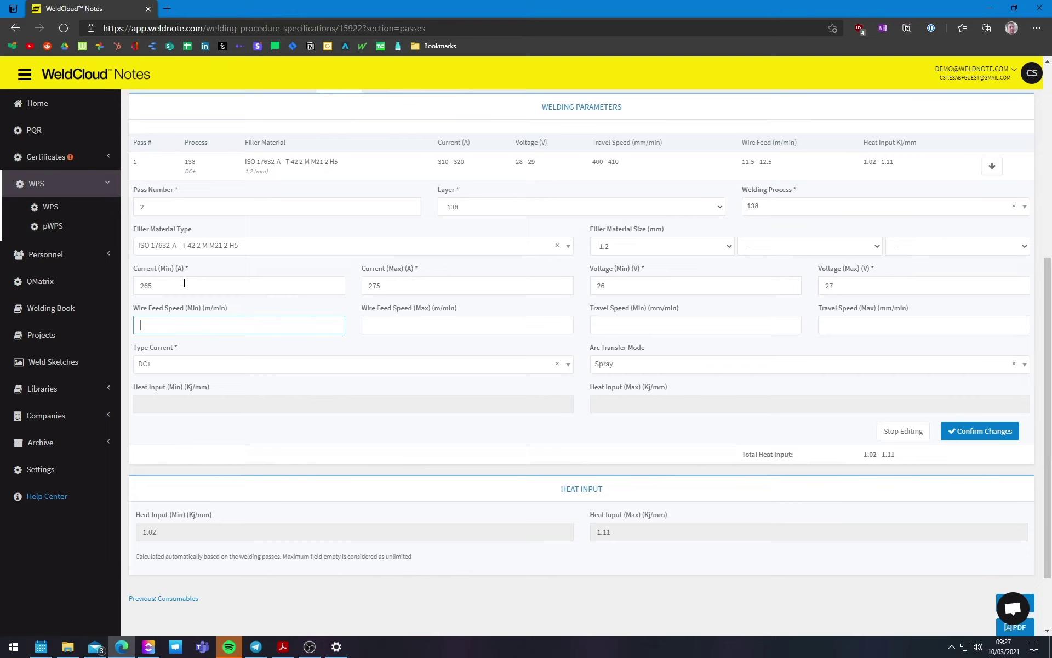
text(9)
key(Tab)
text(10)
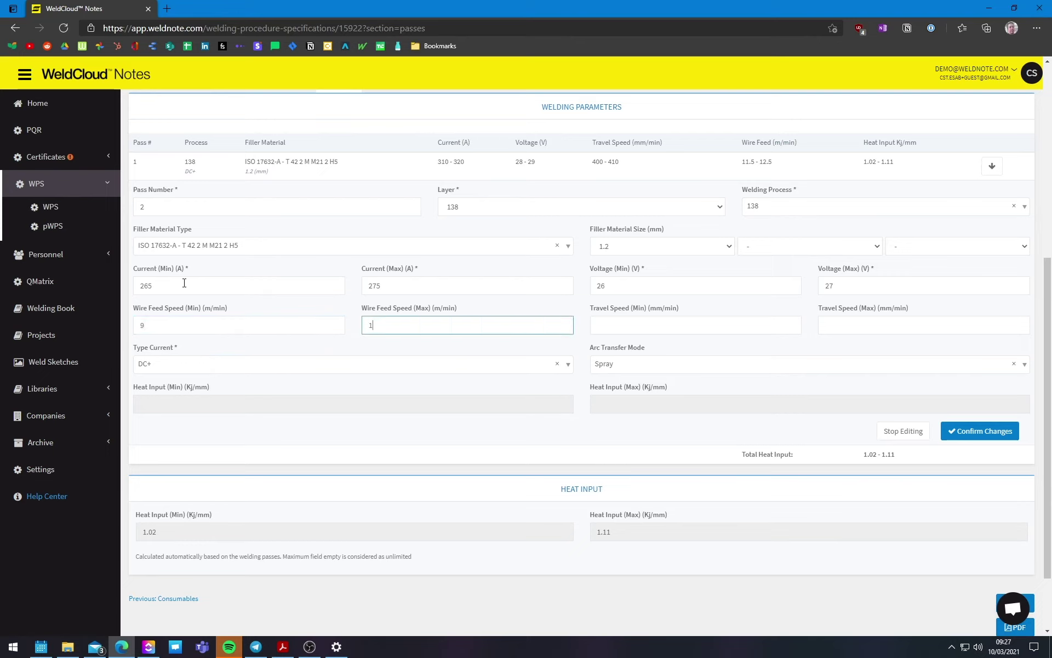
key(Tab)
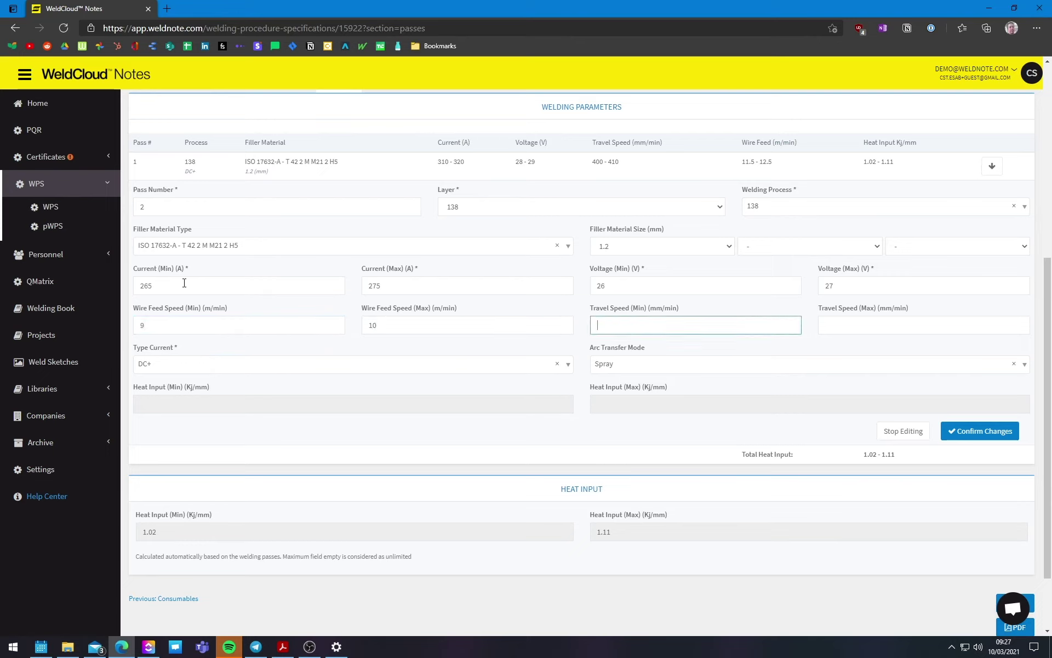
text(425)
key(Tab)
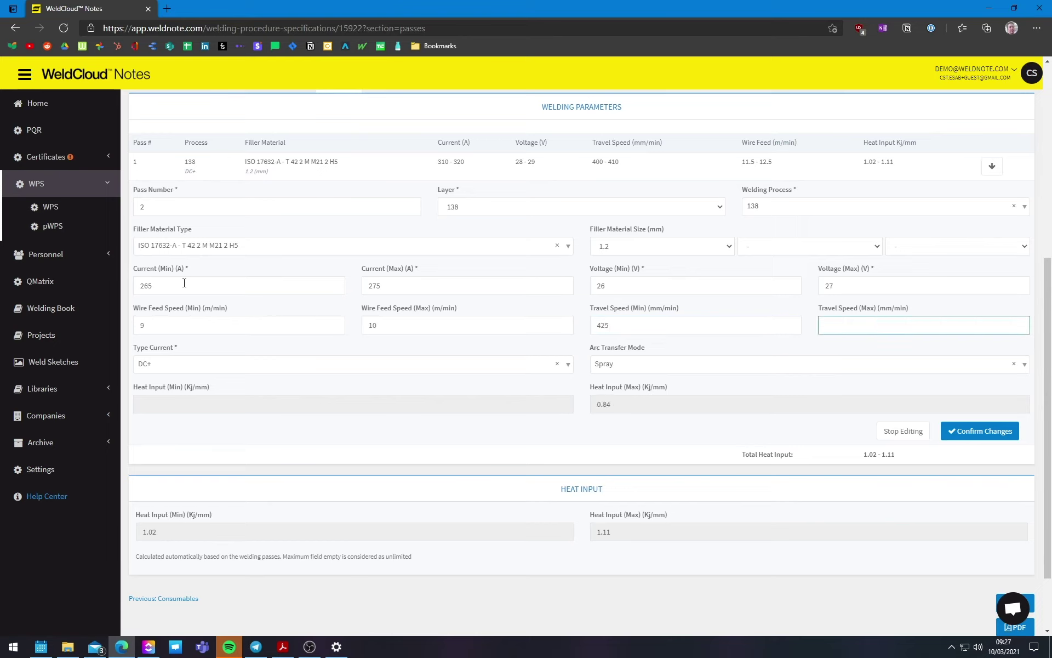
text(430)
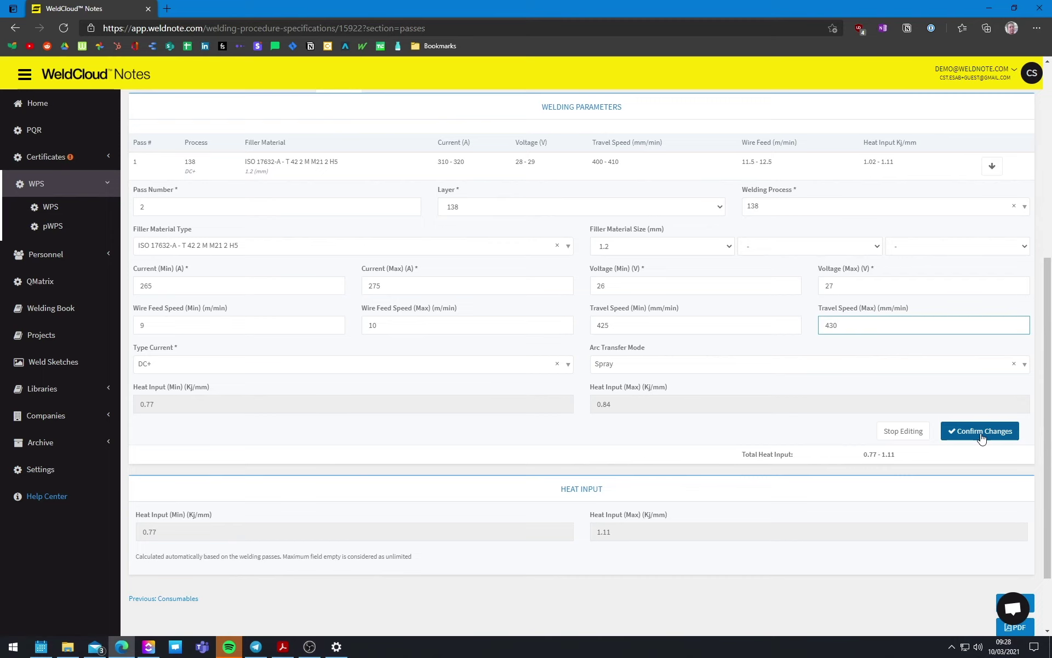
click(981, 436)
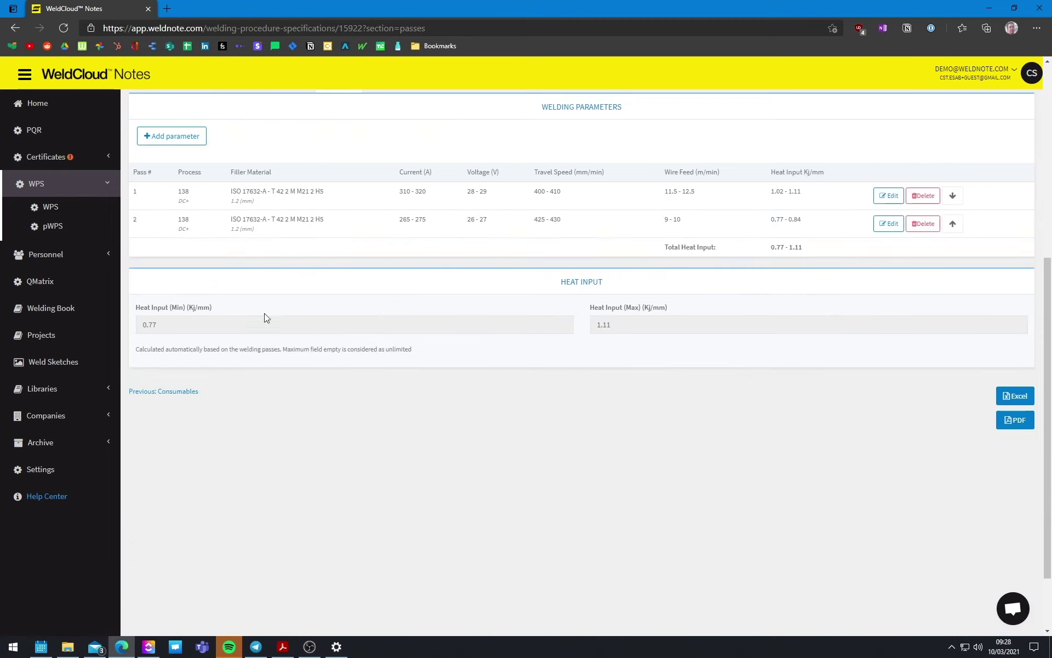
Step: Start pass 3 on layer 138 with current 265–275 A and voltage 26–27 V
click(154, 142)
scroll(491, 202, down, 2)
click(491, 130)
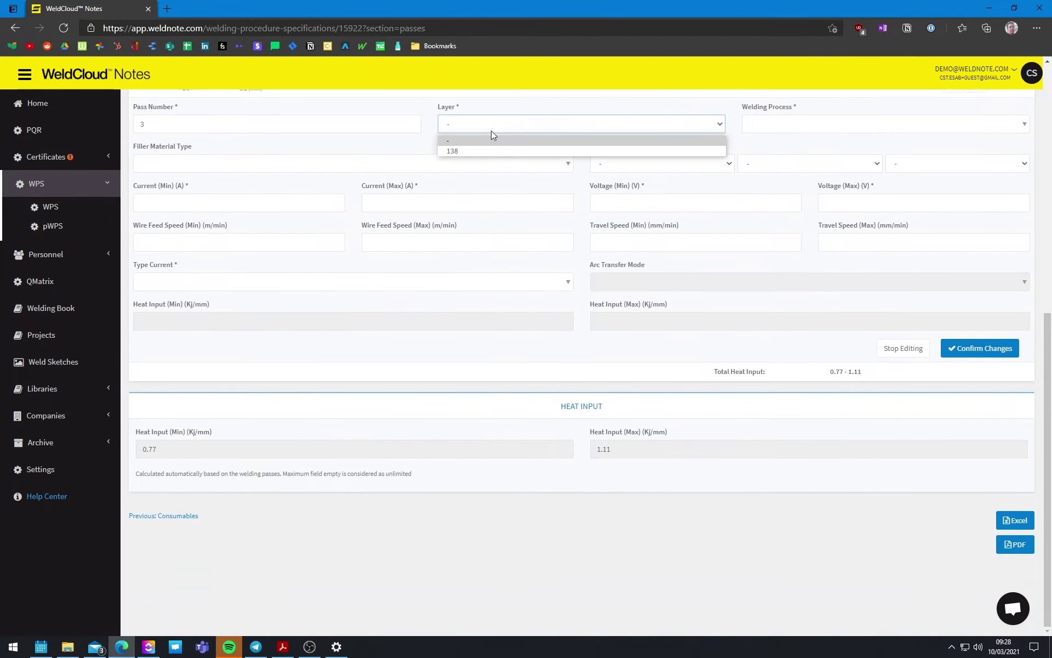
click(491, 147)
scroll(254, 304, up, 1)
click(299, 289)
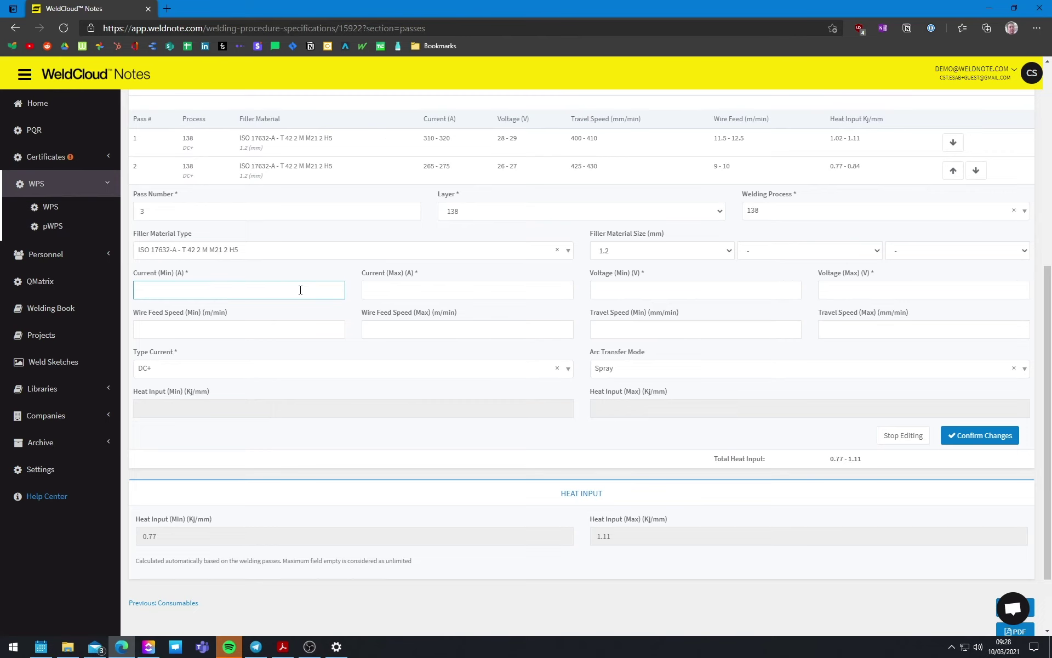
text(265)
key(Tab)
text(275)
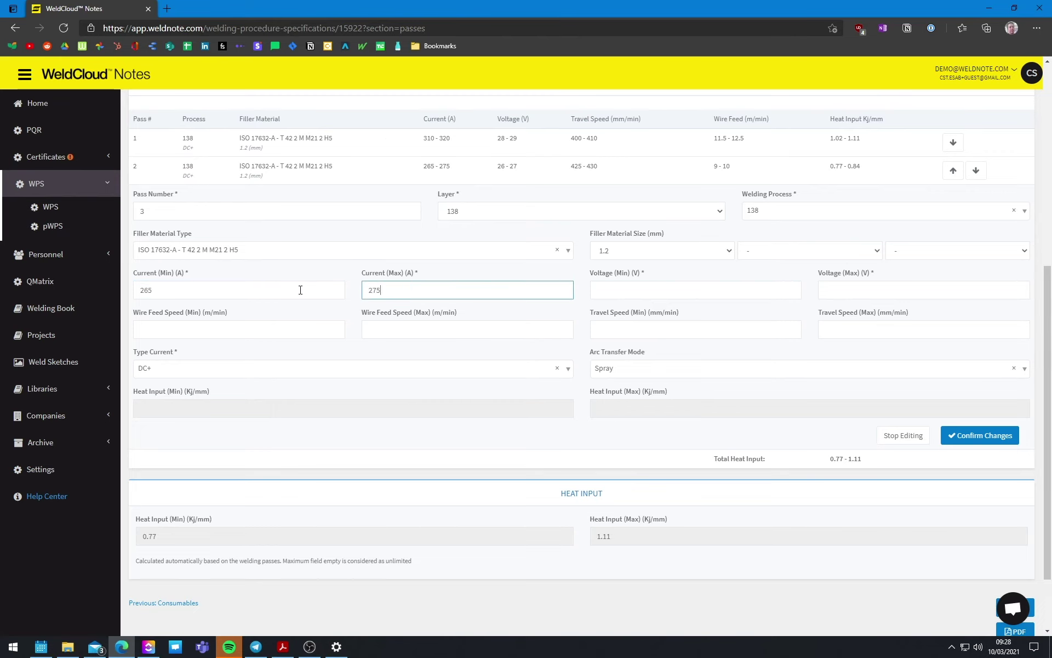
key(Tab)
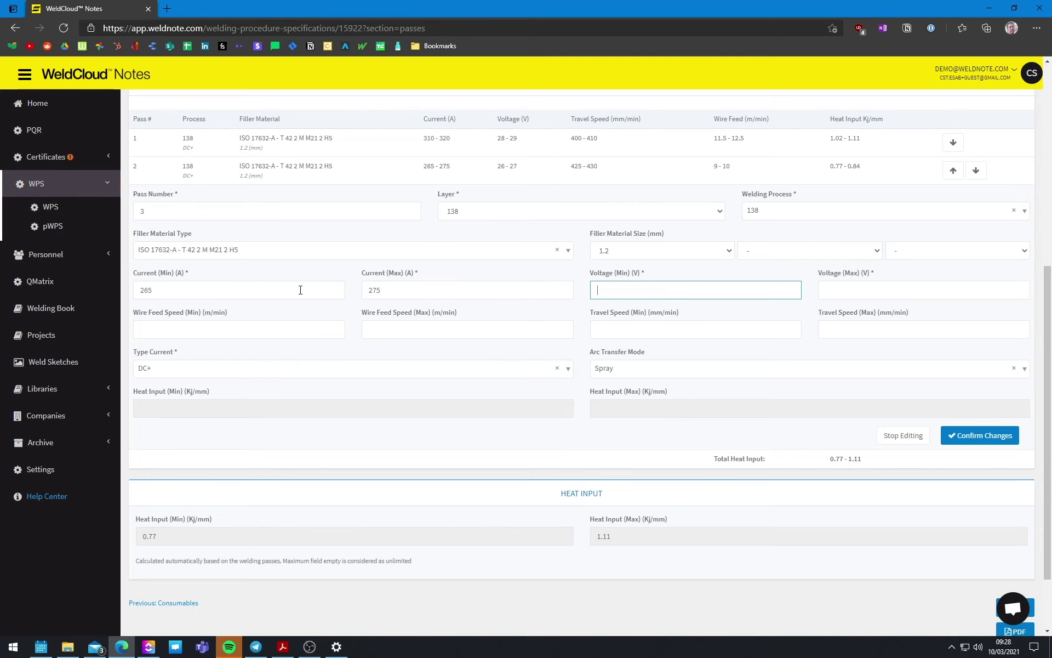
text(26)
key(Tab)
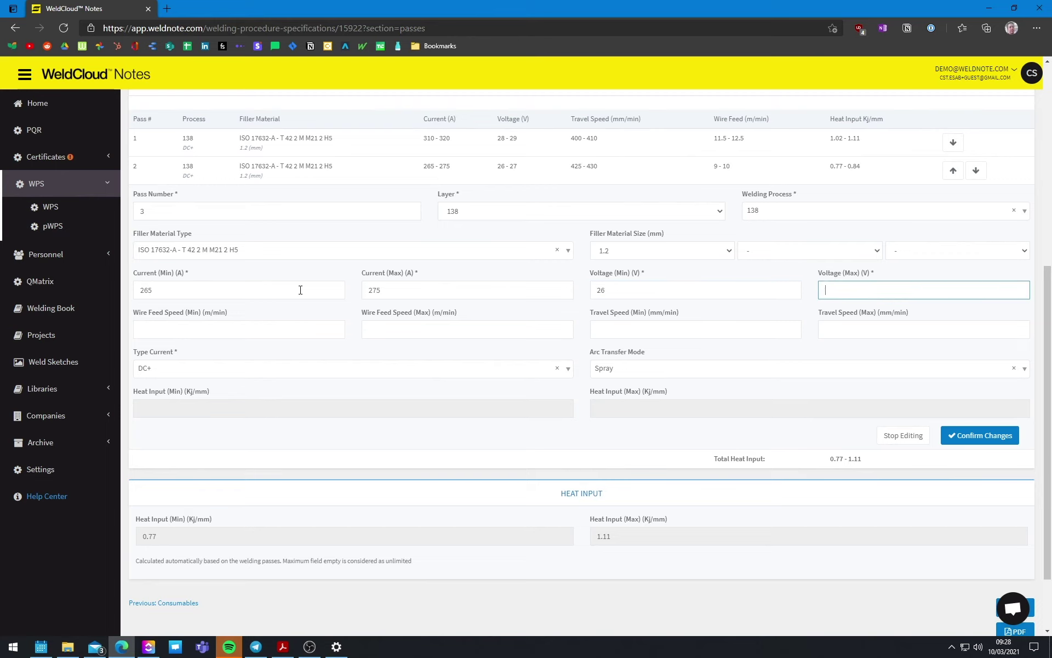
text(27)
Step: Enter wire feed 9–10 and travel speed 425–430, then save pass 3
key(Tab)
key(Down)
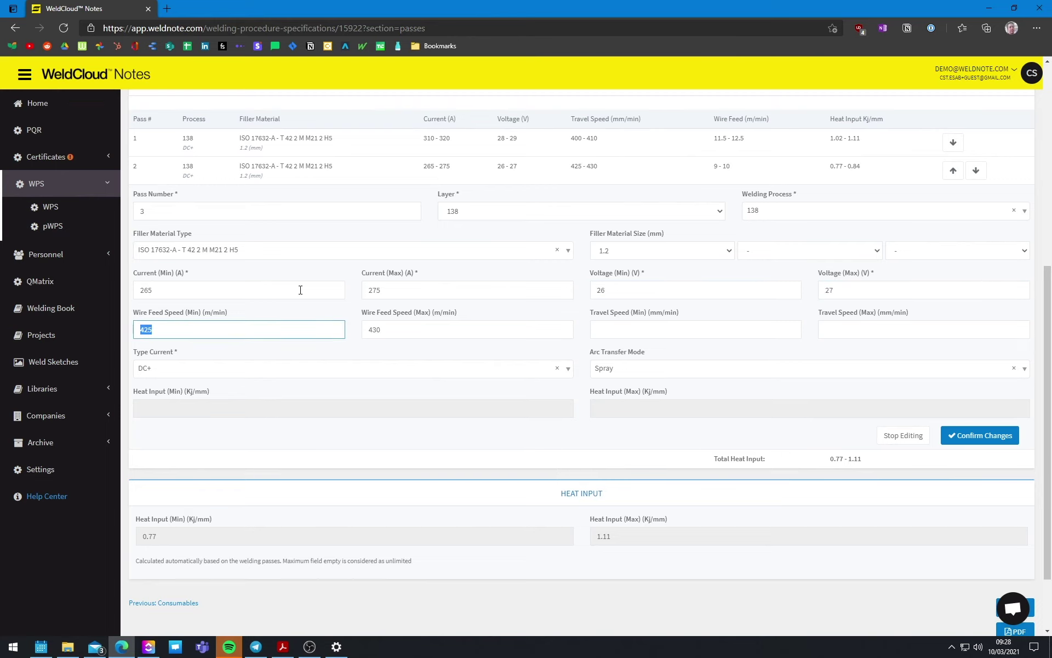
text(9)
key(Tab)
text(10)
key(Tab)
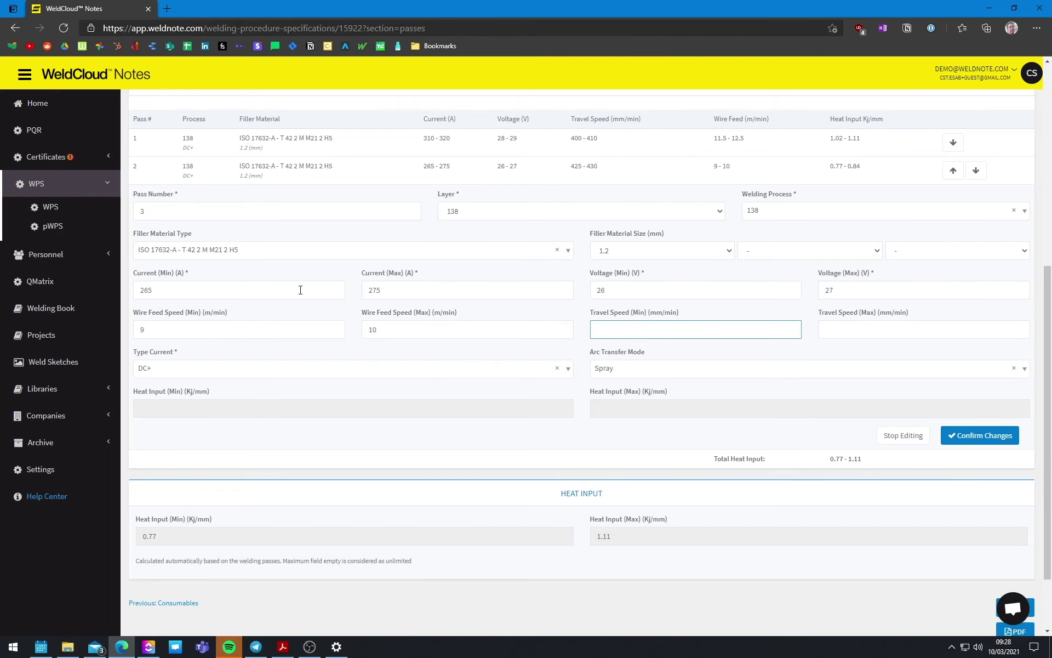
text(425)
key(Tab)
text(430)
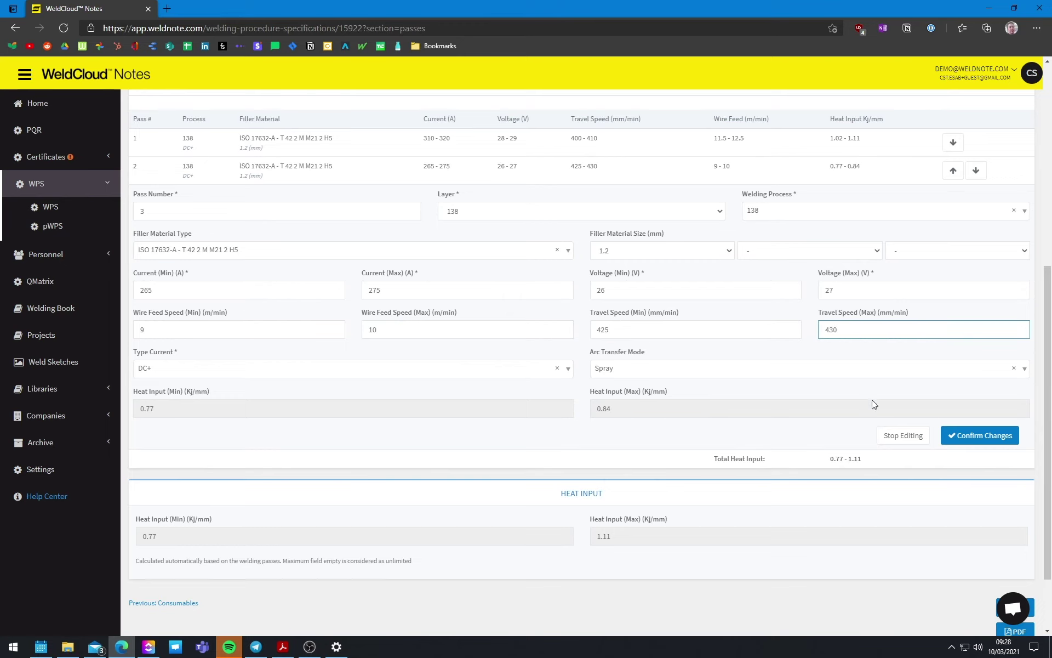
click(965, 430)
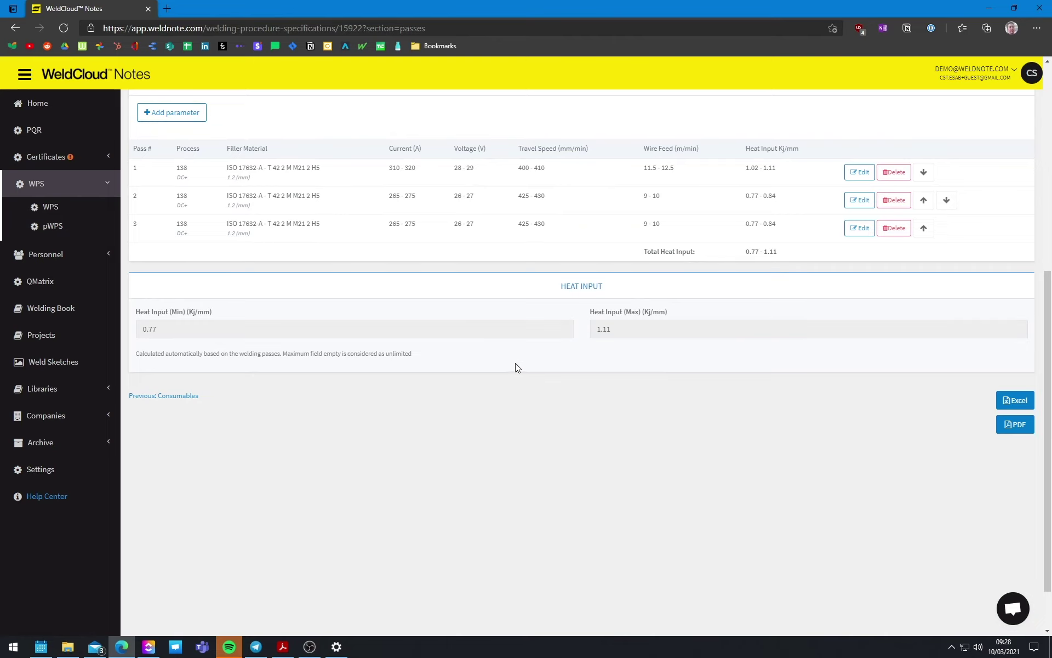
Step: Enter 15-20 mm in the Stick Out (mm) field of the Other details section
scroll(507, 351, up, 2)
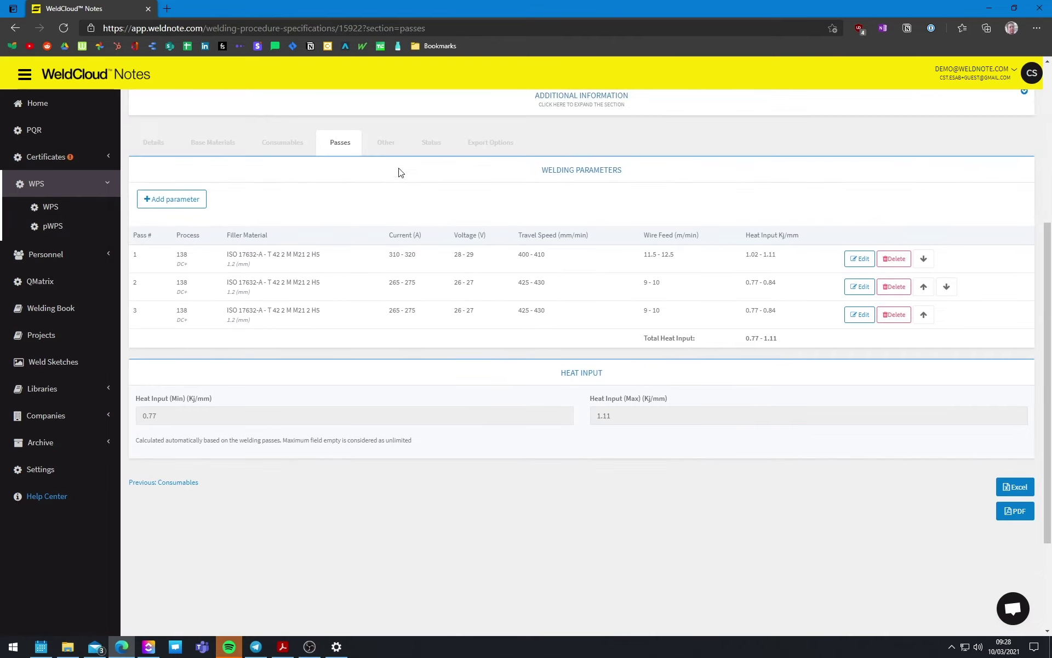
click(386, 145)
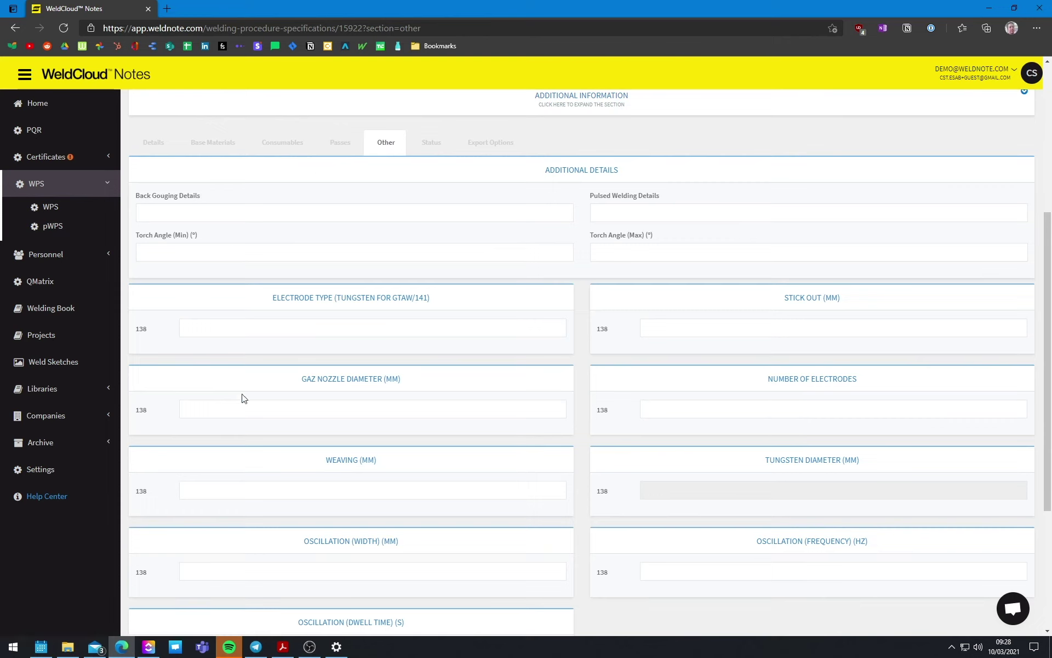
click(722, 336)
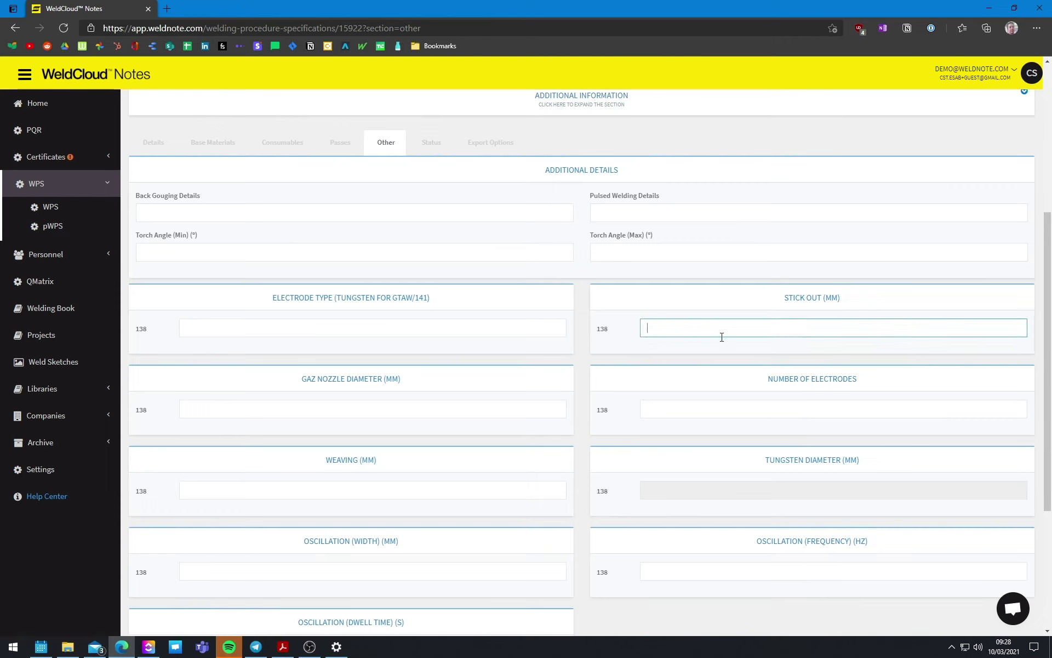
text(15-20 mm)
scroll(767, 452, up, 5)
Step: Download the pWPS from the Export menu as an Excel file, then as a PDF
click(913, 148)
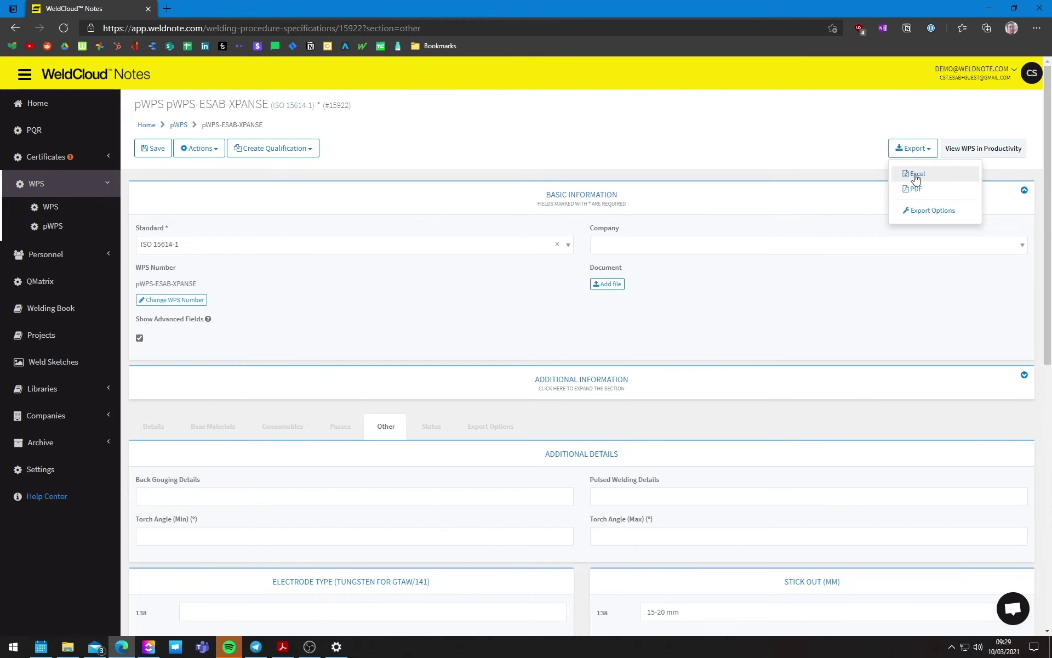
click(915, 174)
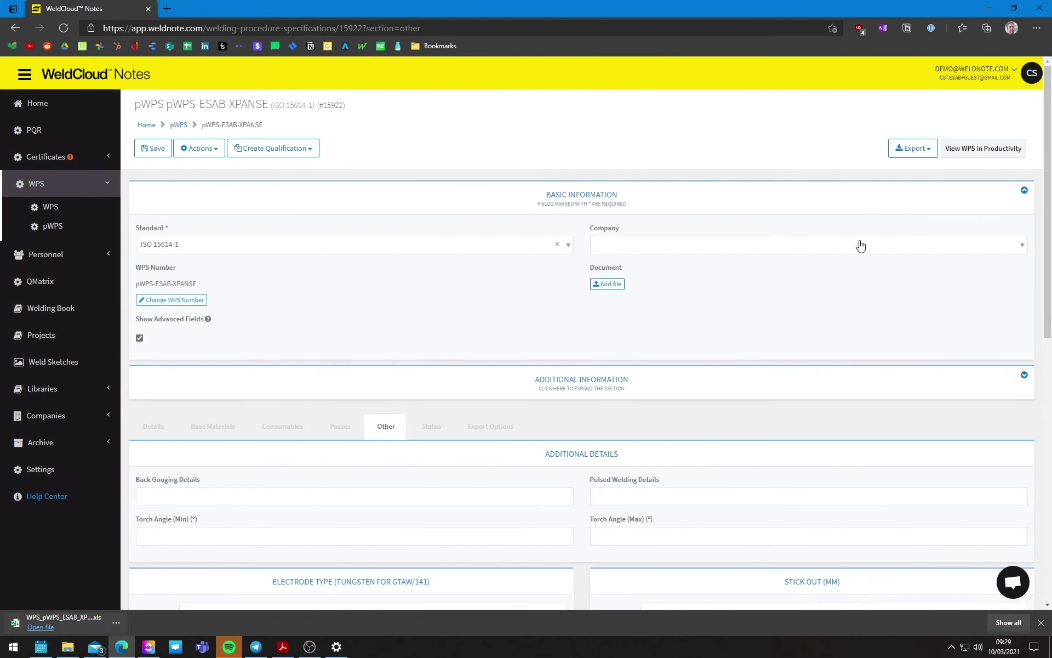
click(913, 149)
click(915, 190)
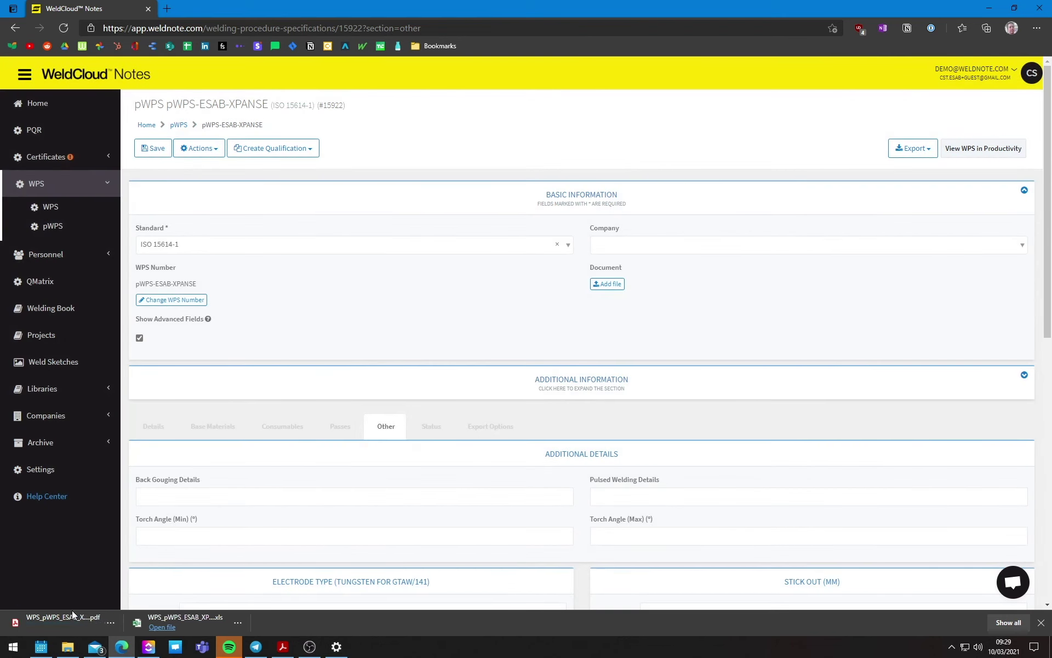
Step: Open the downloaded pWPS-ESAB-XPANSE PDF in Edge and scroll through its page
click(48, 619)
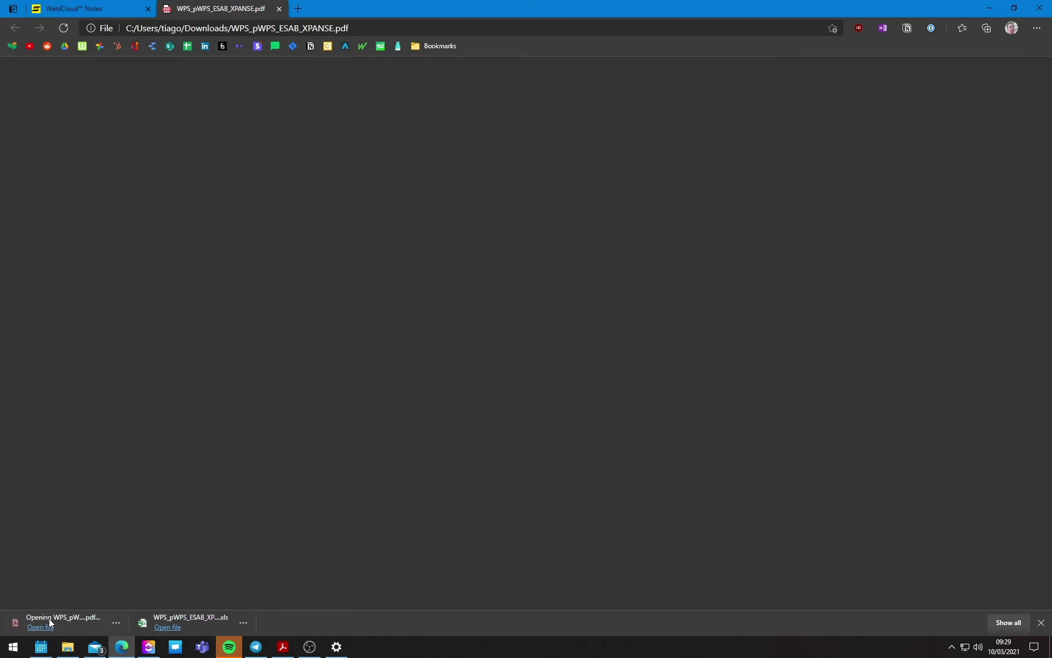
scroll(431, 295, up, 2)
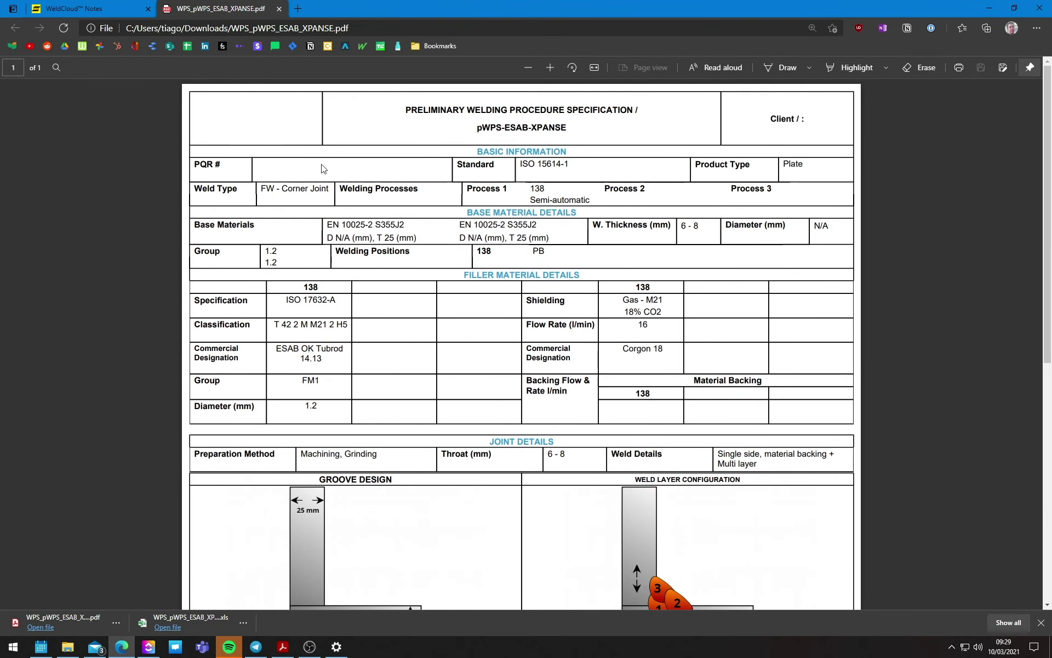
drag(475, 151, 578, 150)
double_click(570, 151)
double_click(203, 250)
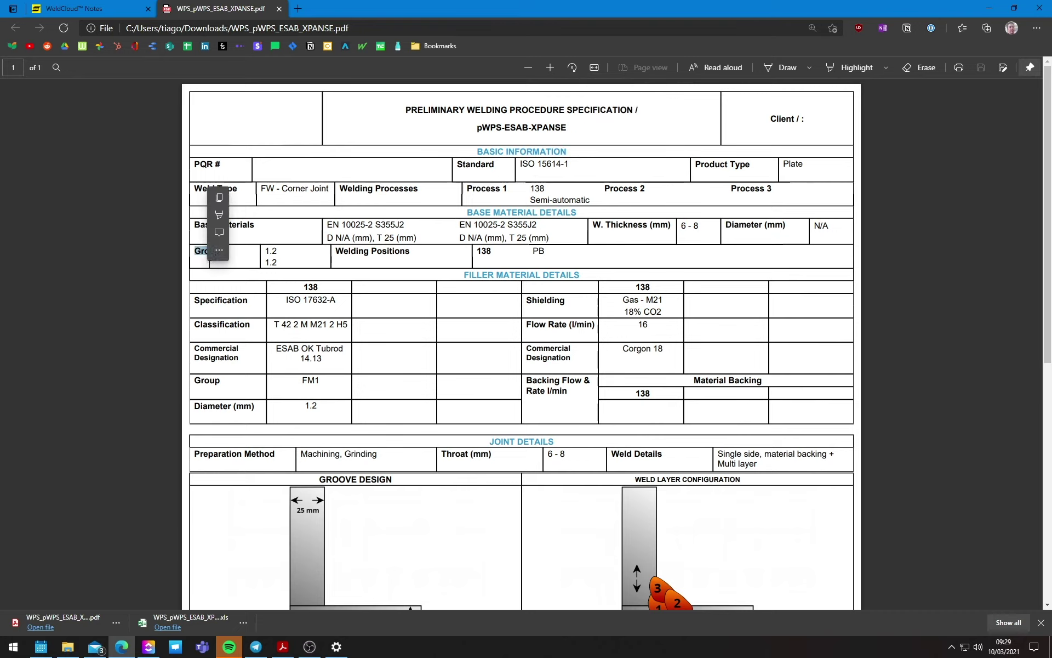
click(188, 312)
scroll(203, 328, down, 3)
scroll(316, 336, down, 5)
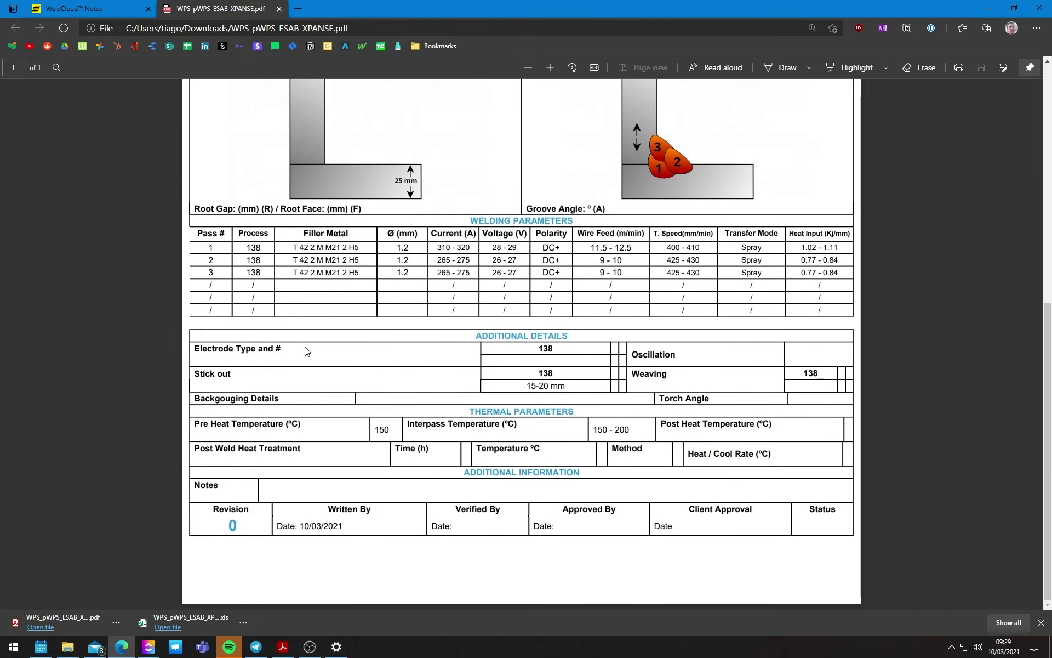
scroll(384, 490, up, 2)
scroll(382, 494, up, 7)
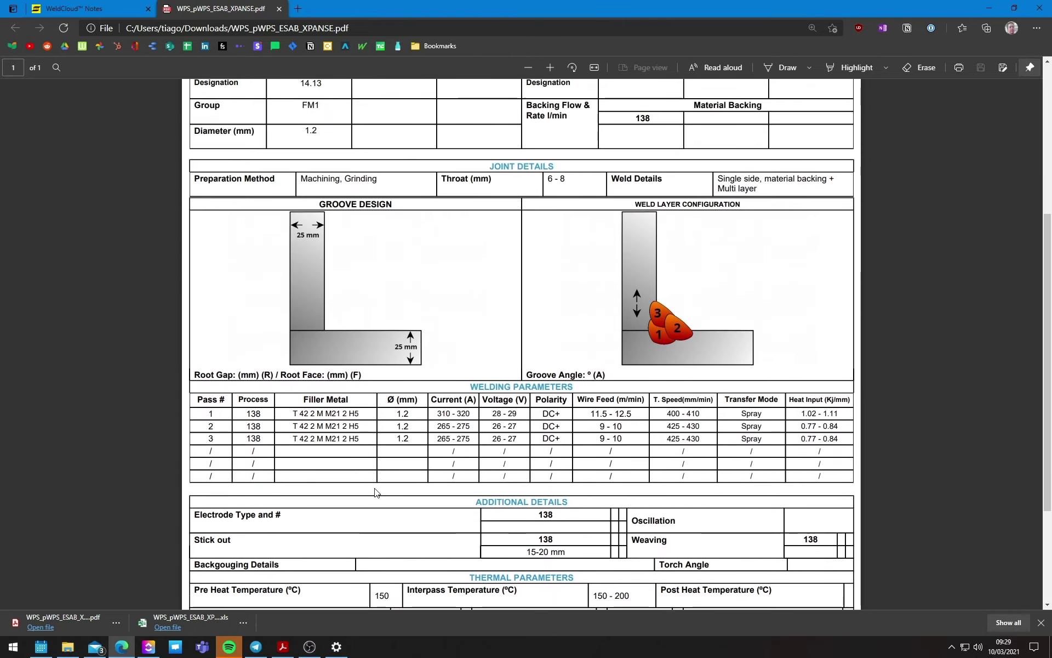